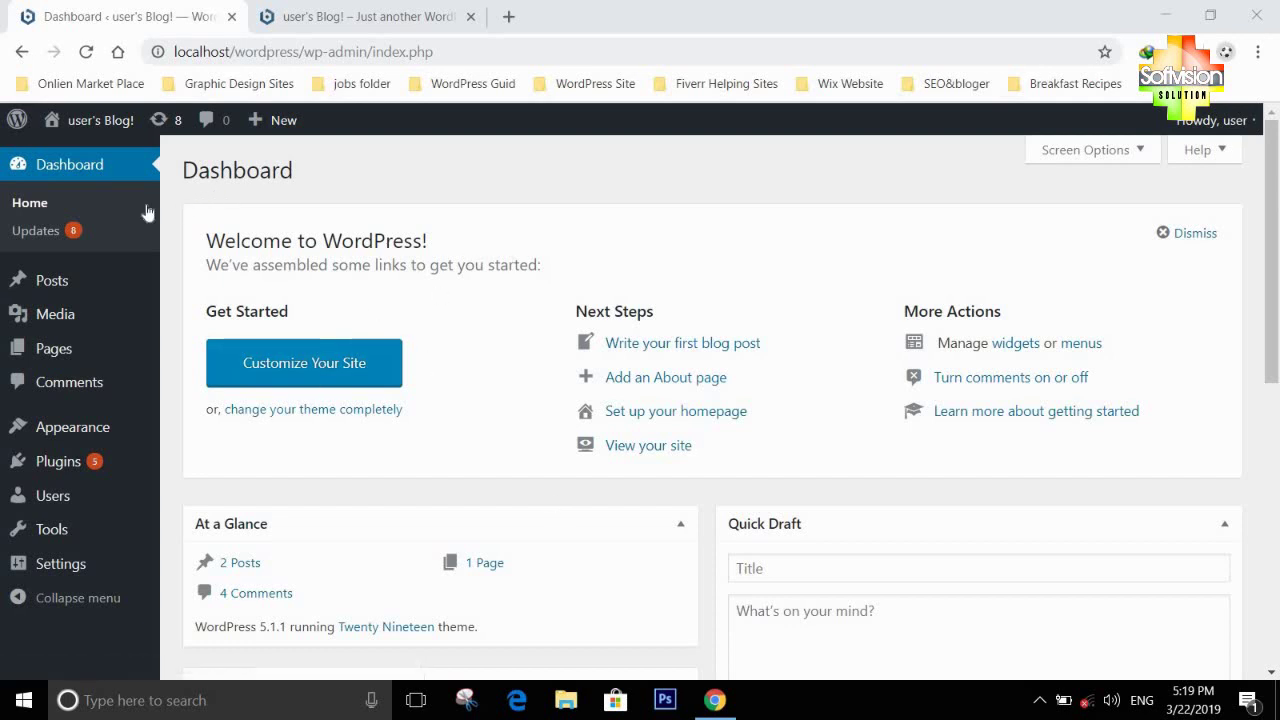
Look over the dashboard's Posts, Media and Pages sections and compare the admin dashboard with the blog's public front page
{"action": "mouse_move", "coordinate": [60, 280]}
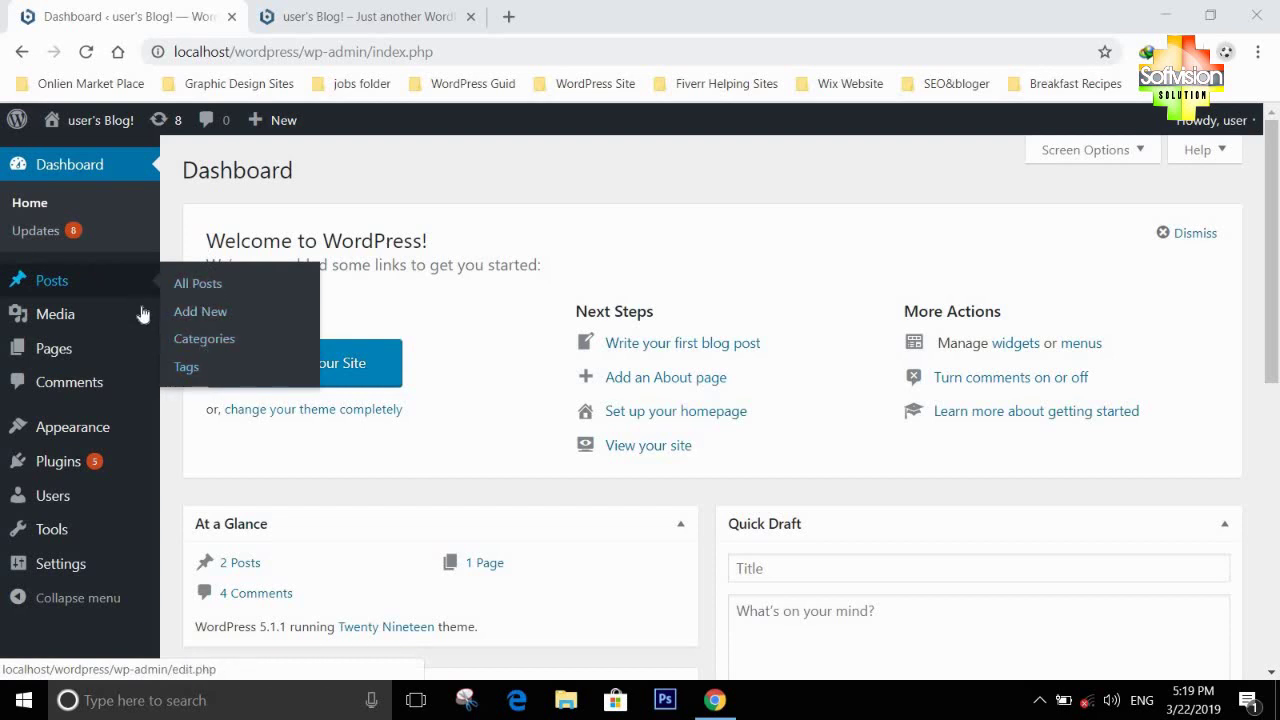
{"action": "mouse_move", "coordinate": [48, 316]}
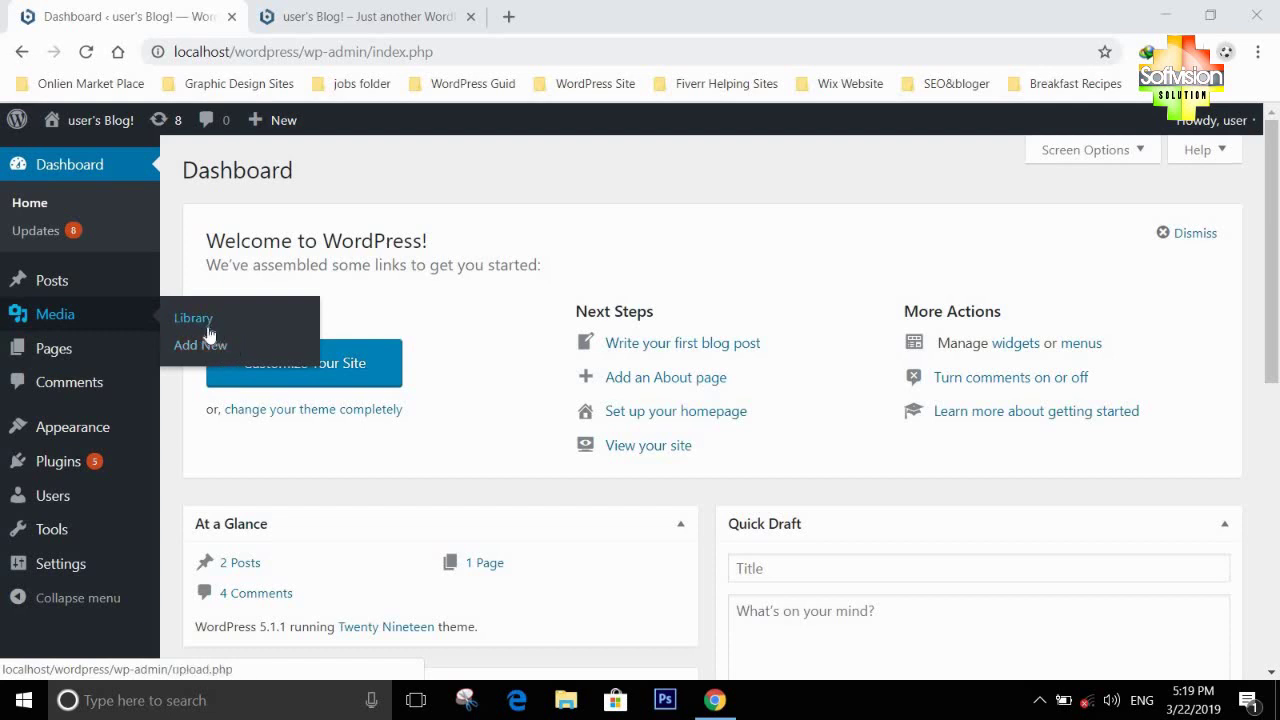
{"action": "mouse_move", "coordinate": [80, 350]}
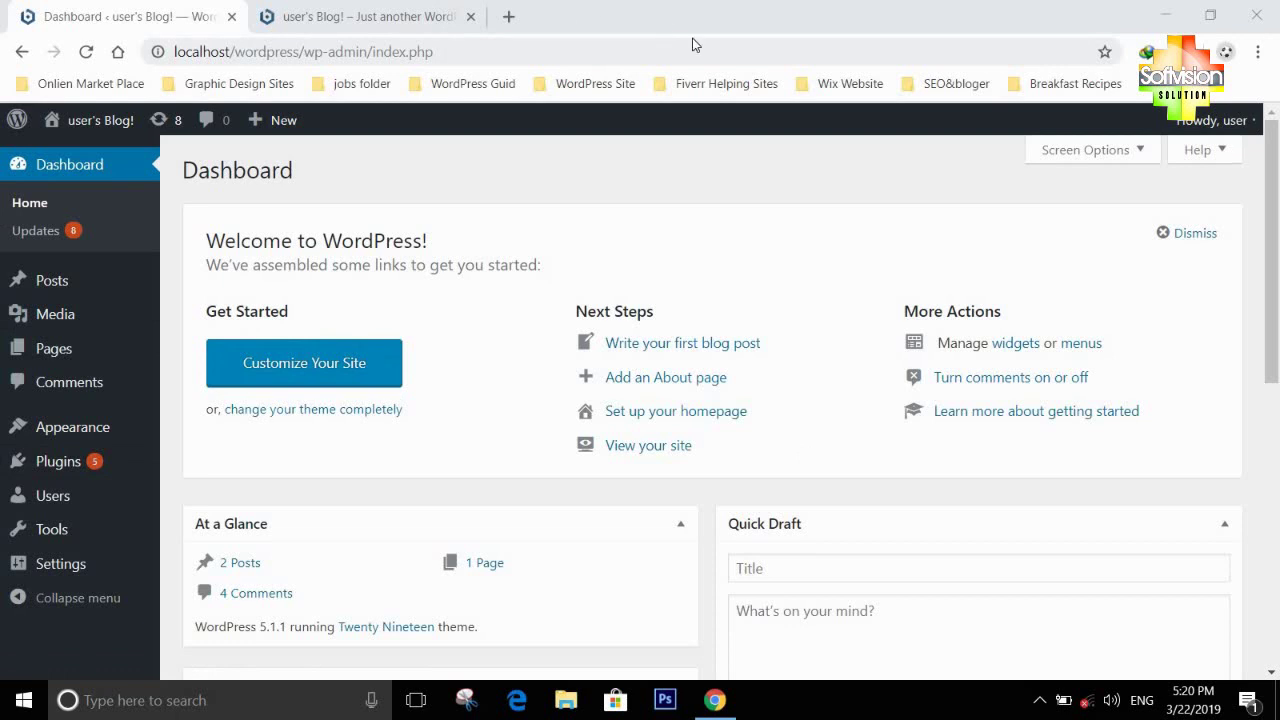
{"action": "left_click", "coordinate": [360, 14]}
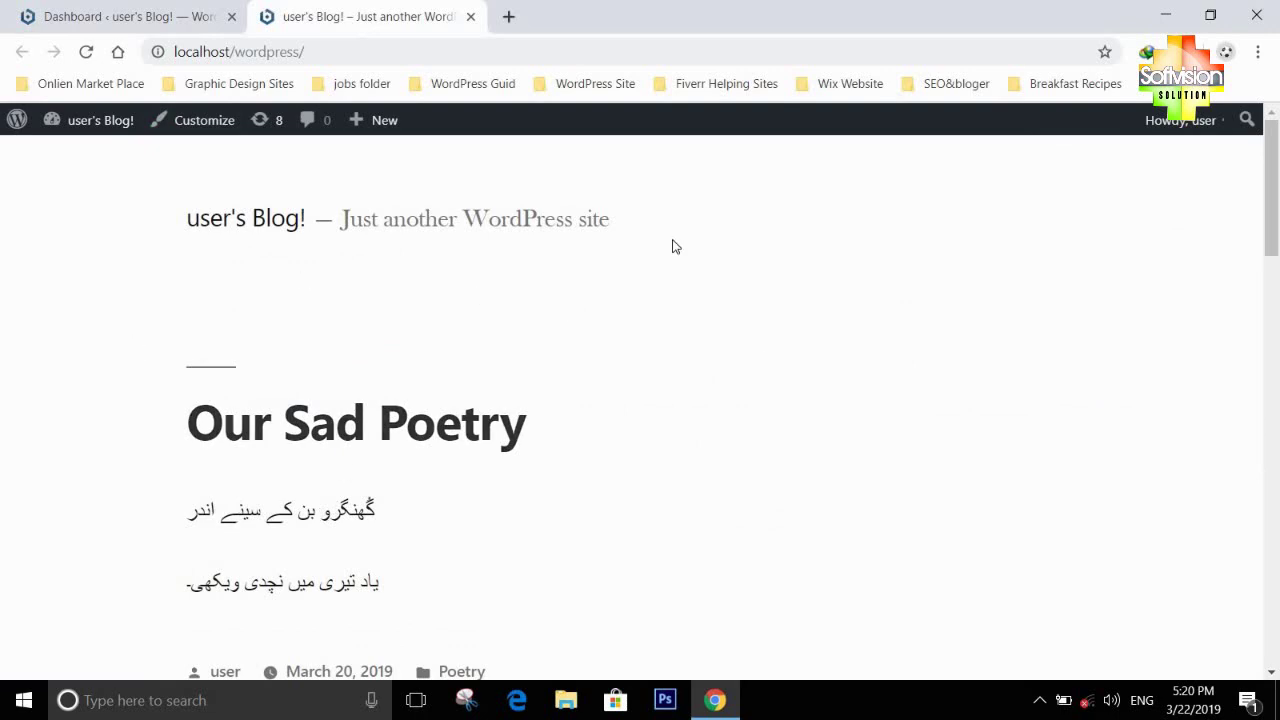
{"action": "scroll", "coordinate": [366, 386], "scroll_direction": "down", "scroll_amount": 10}
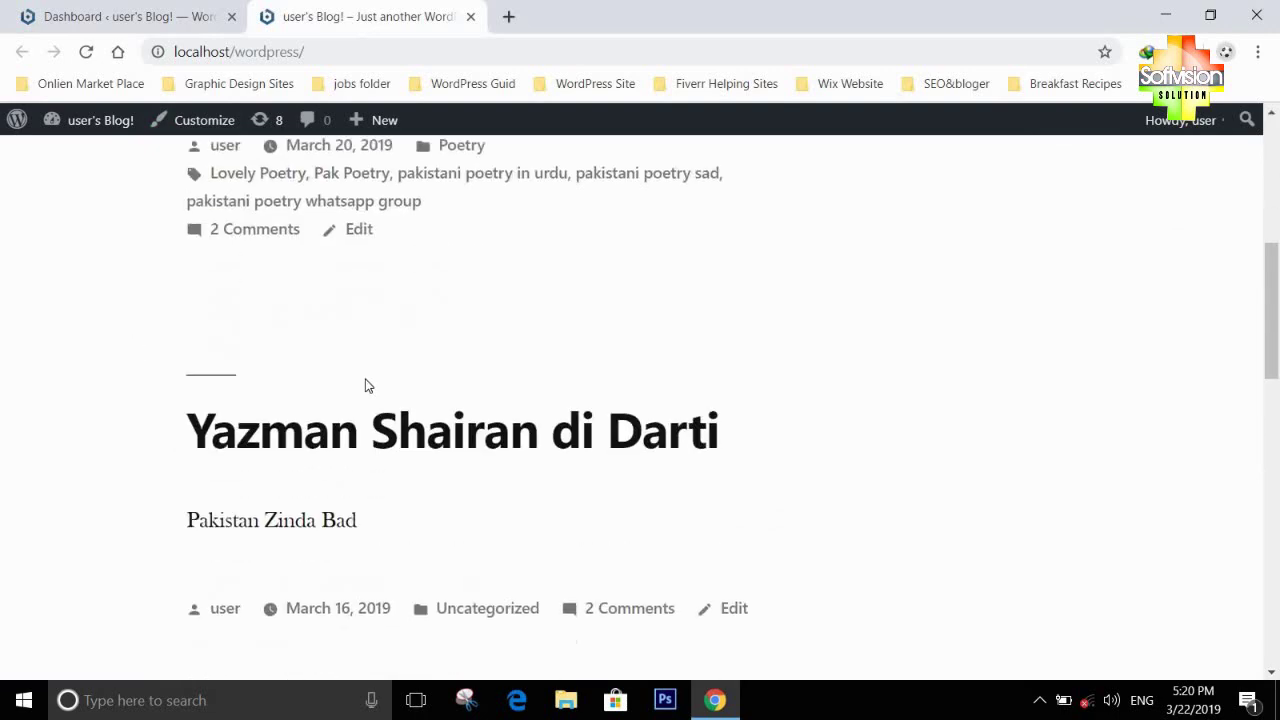
{"action": "scroll", "coordinate": [362, 380], "scroll_direction": "up", "scroll_amount": 10}
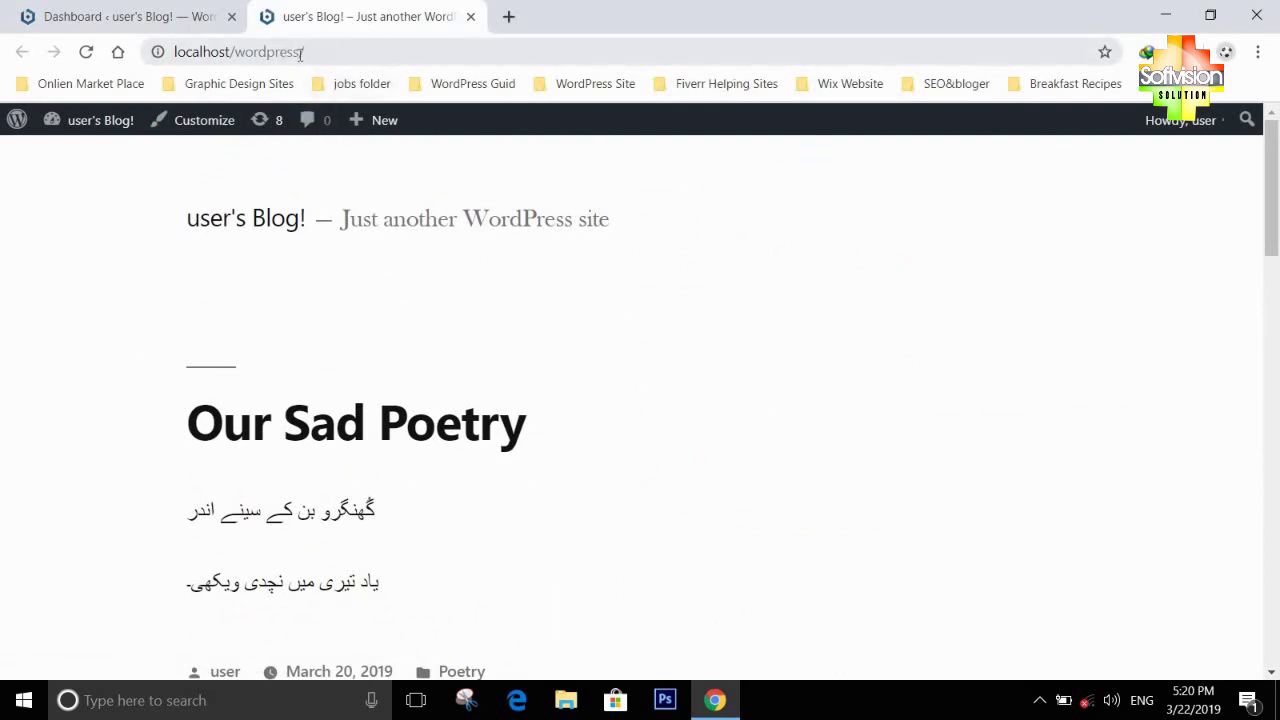
{"action": "left_click", "coordinate": [336, 51]}
{"action": "left_click", "coordinate": [343, 52]}
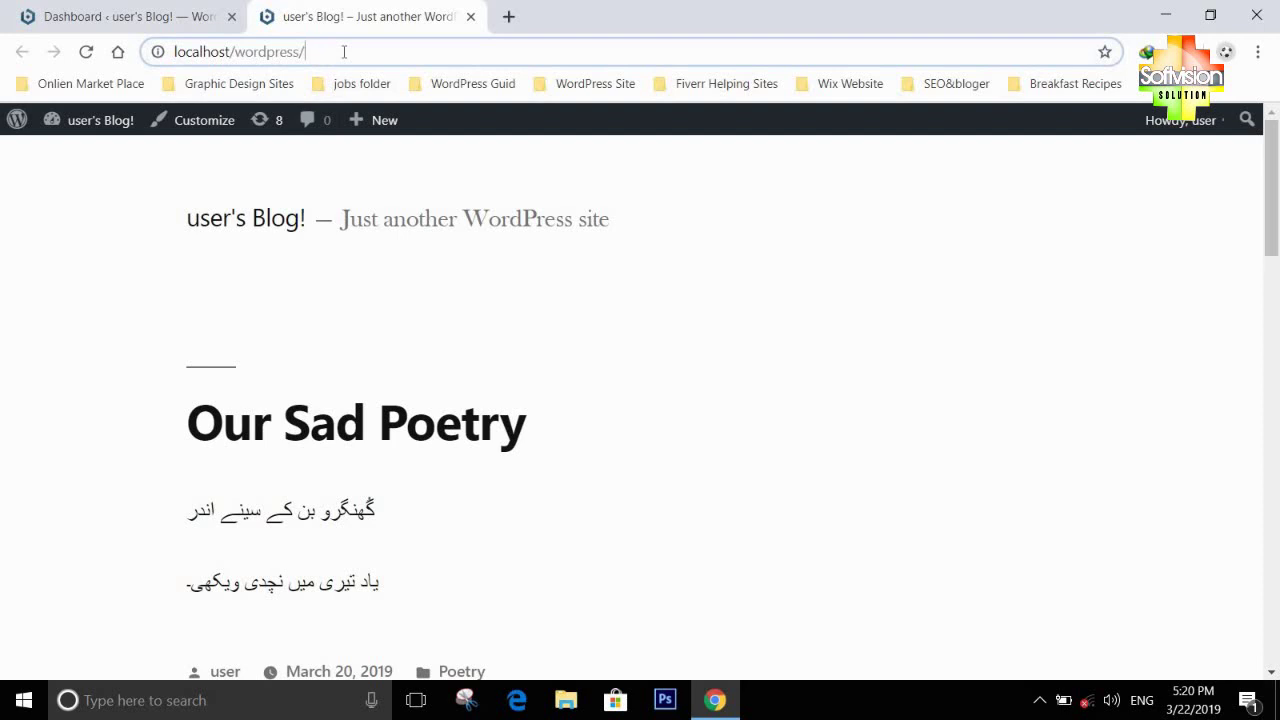
{"action": "mouse_move", "coordinate": [397, 147]}
{"action": "left_click", "coordinate": [136, 12]}
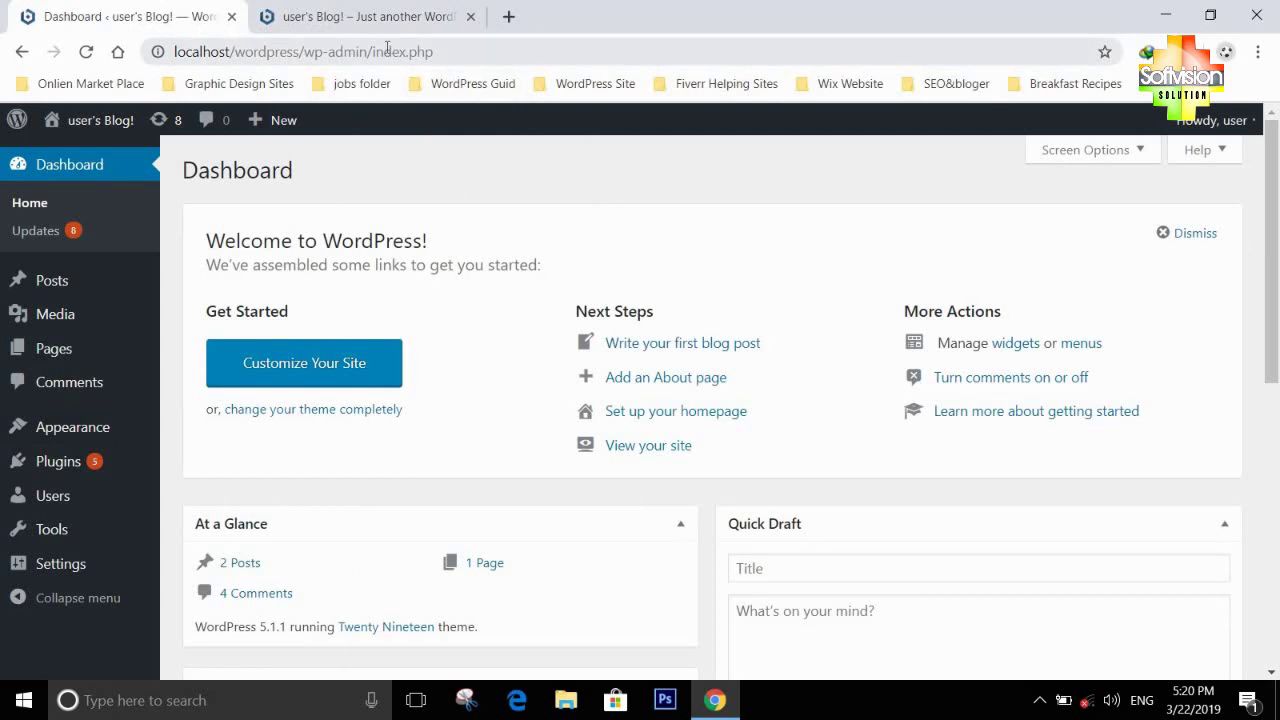
{"action": "left_click", "coordinate": [400, 12]}
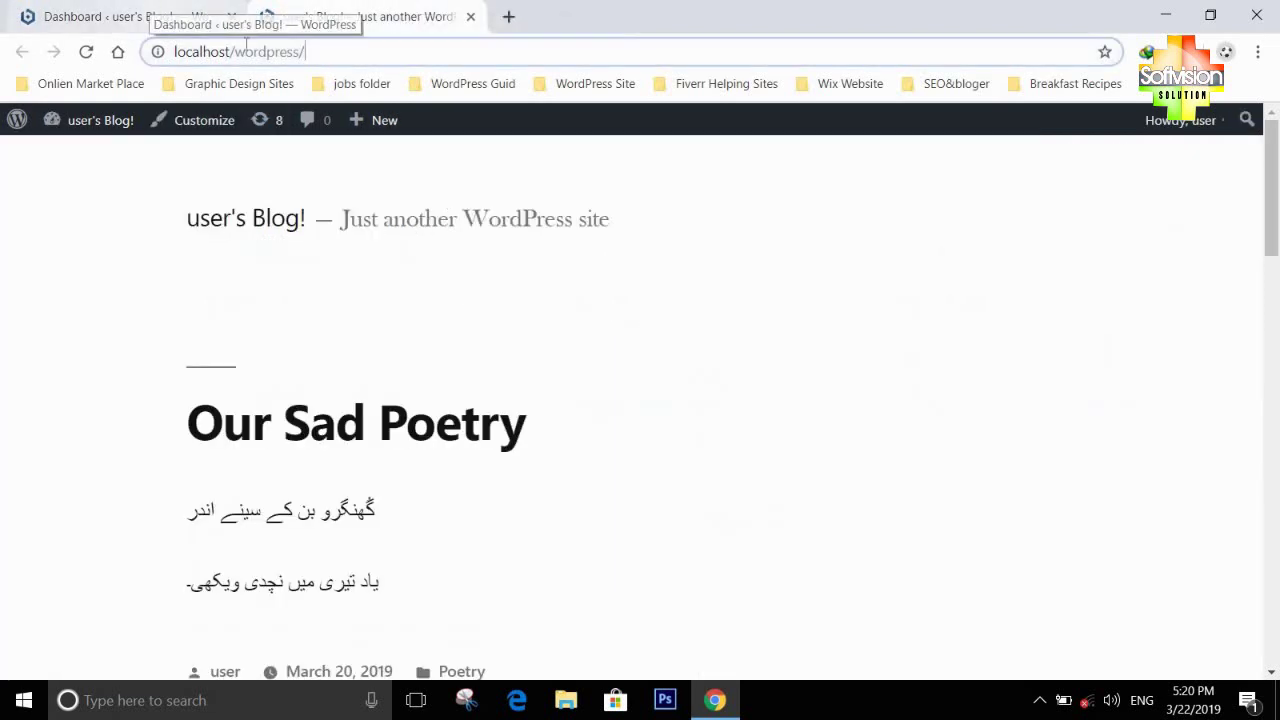
{"action": "left_click", "coordinate": [178, 15]}
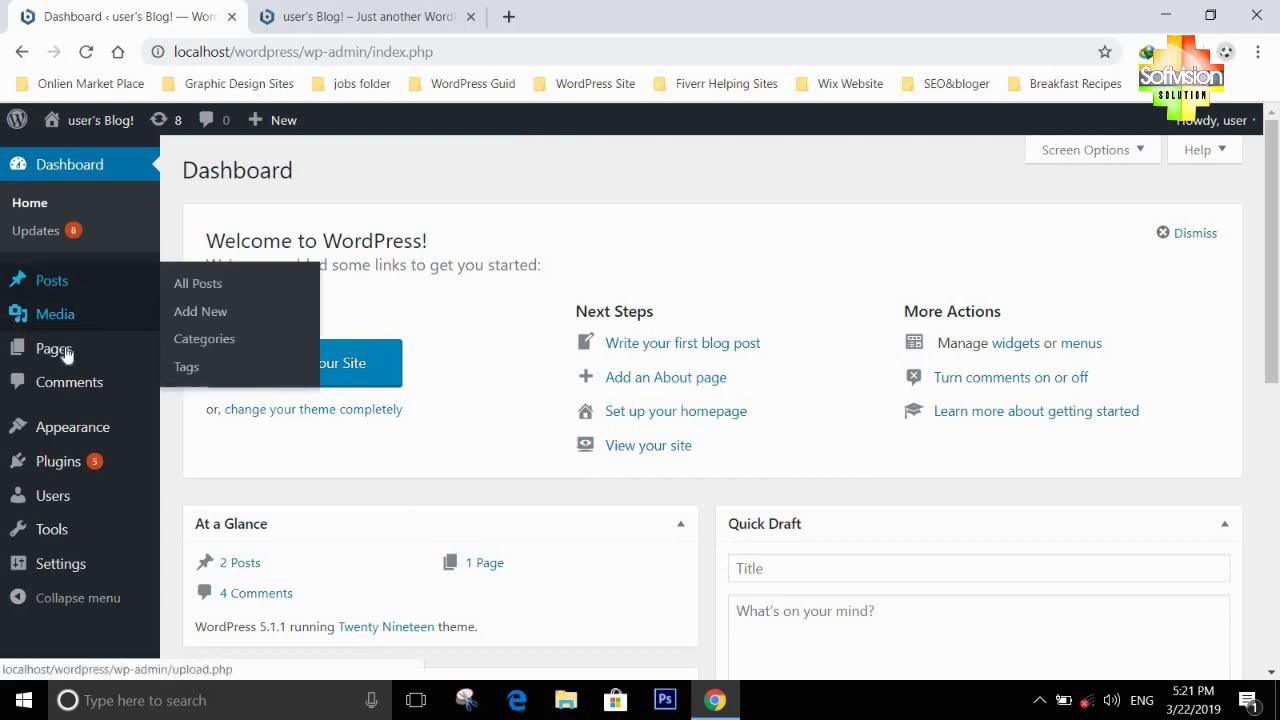
Open the list of all pages in the WordPress admin area
{"action": "mouse_move", "coordinate": [60, 352]}
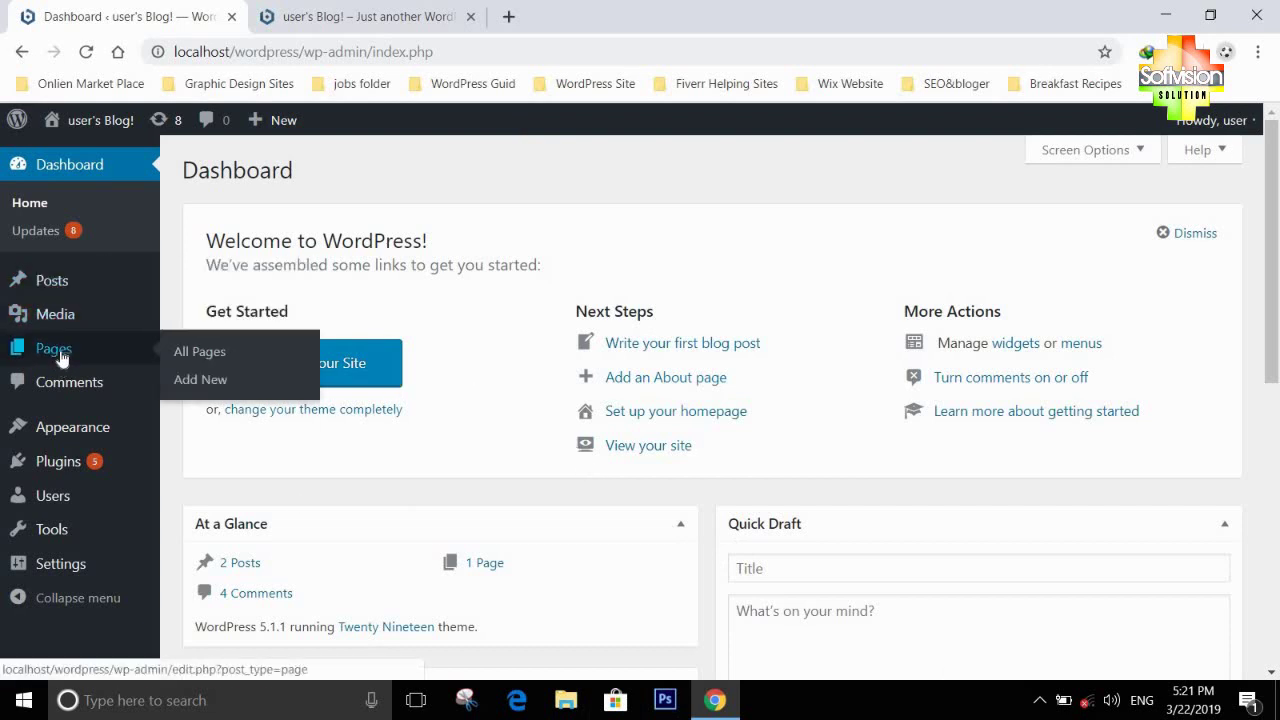
{"action": "left_click", "coordinate": [60, 355]}
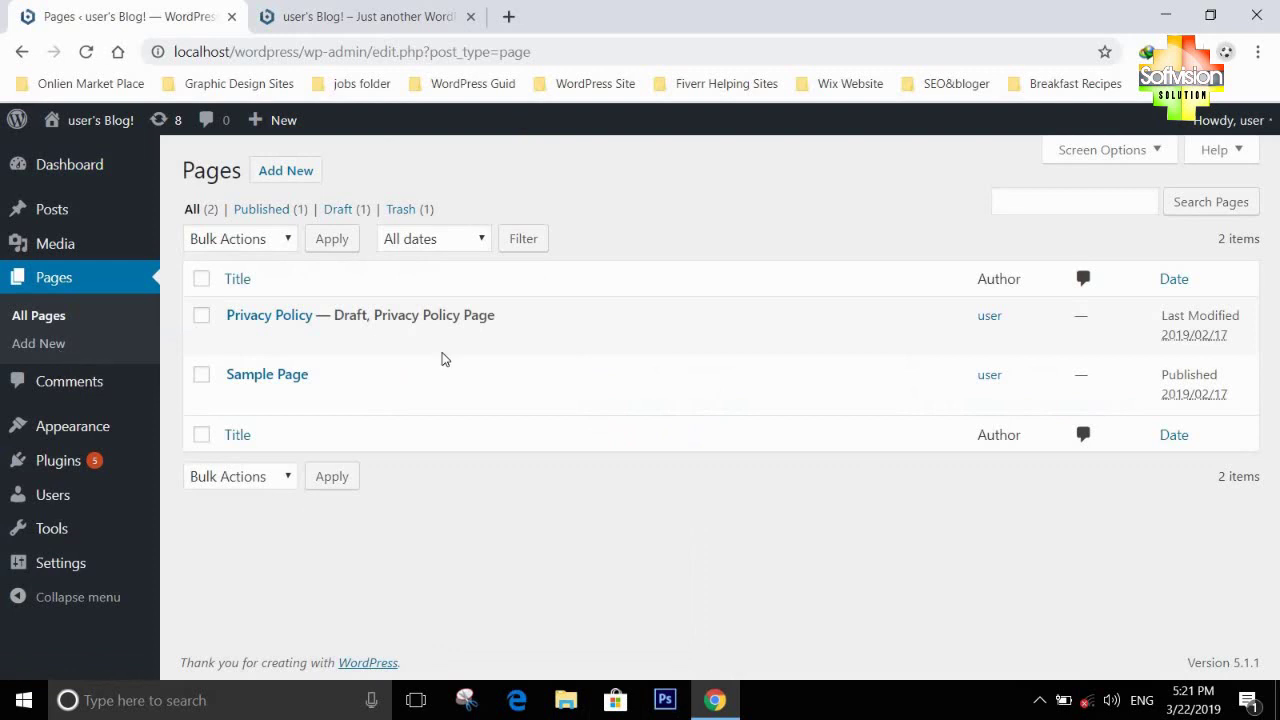
{"action": "mouse_move", "coordinate": [445, 359]}
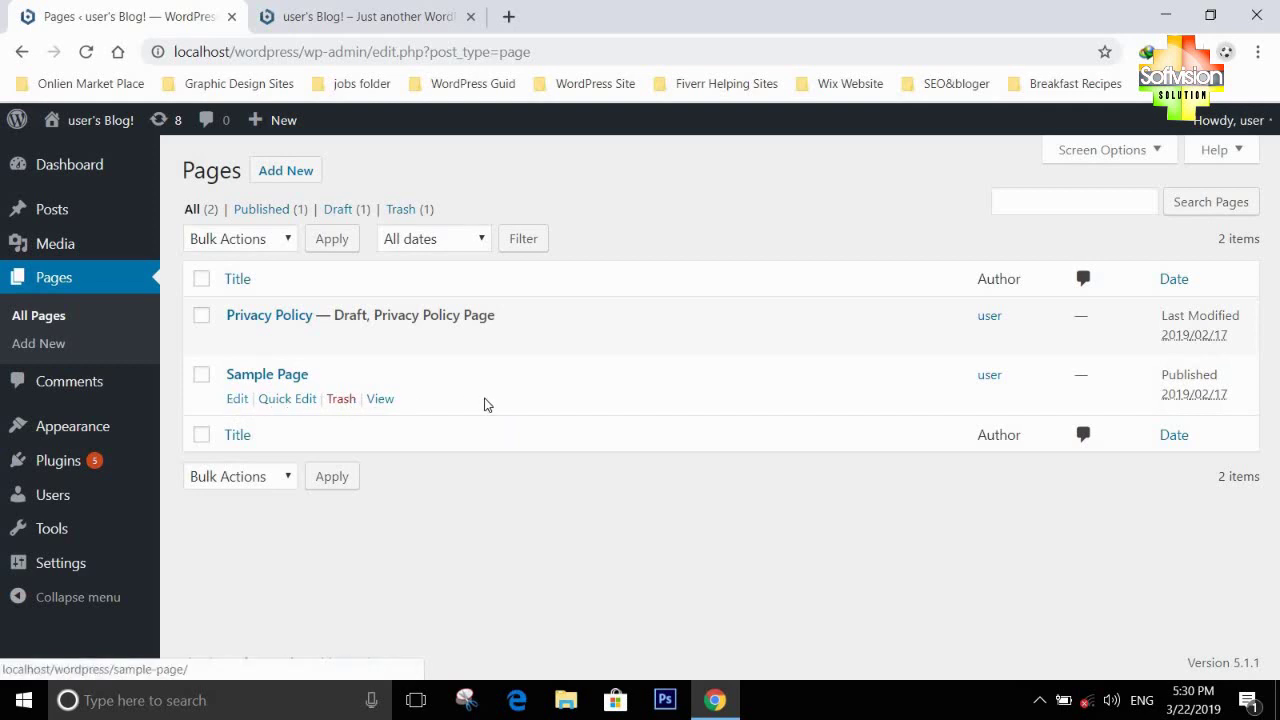
Move the Sample Page to the trash using the Move to Trash bulk action
{"action": "left_click", "coordinate": [203, 376]}
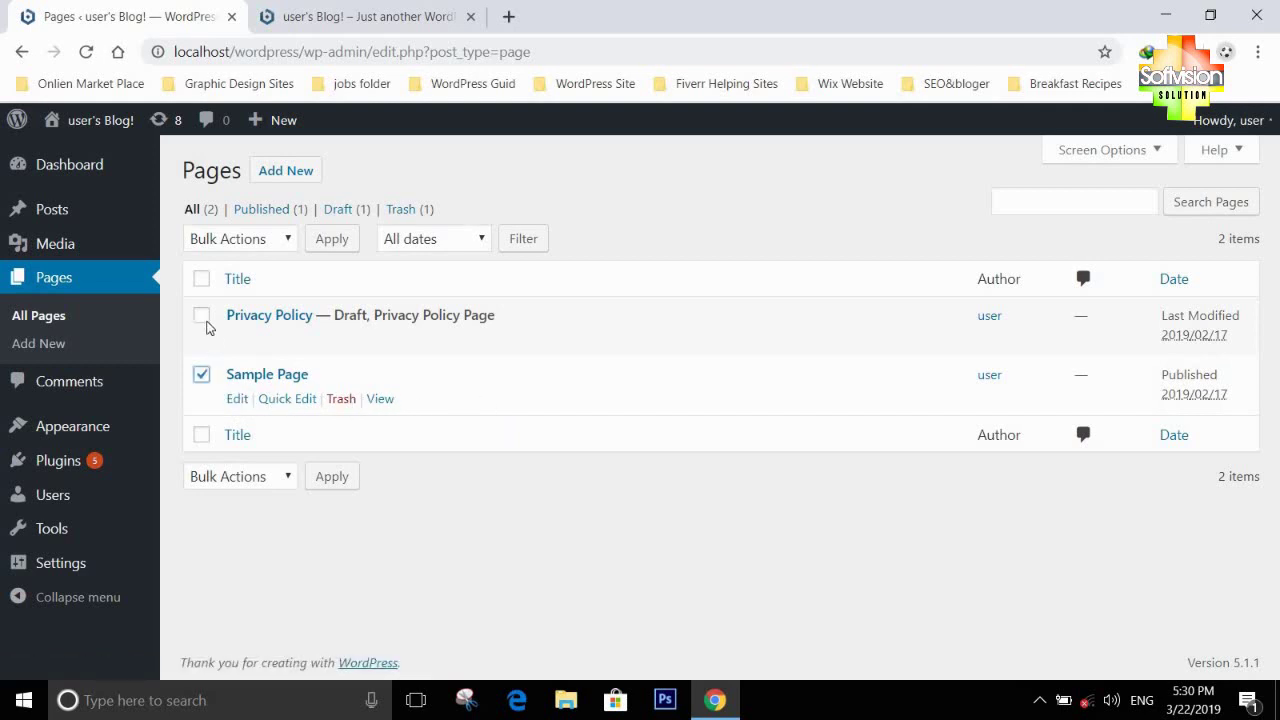
{"action": "left_click", "coordinate": [281, 245]}
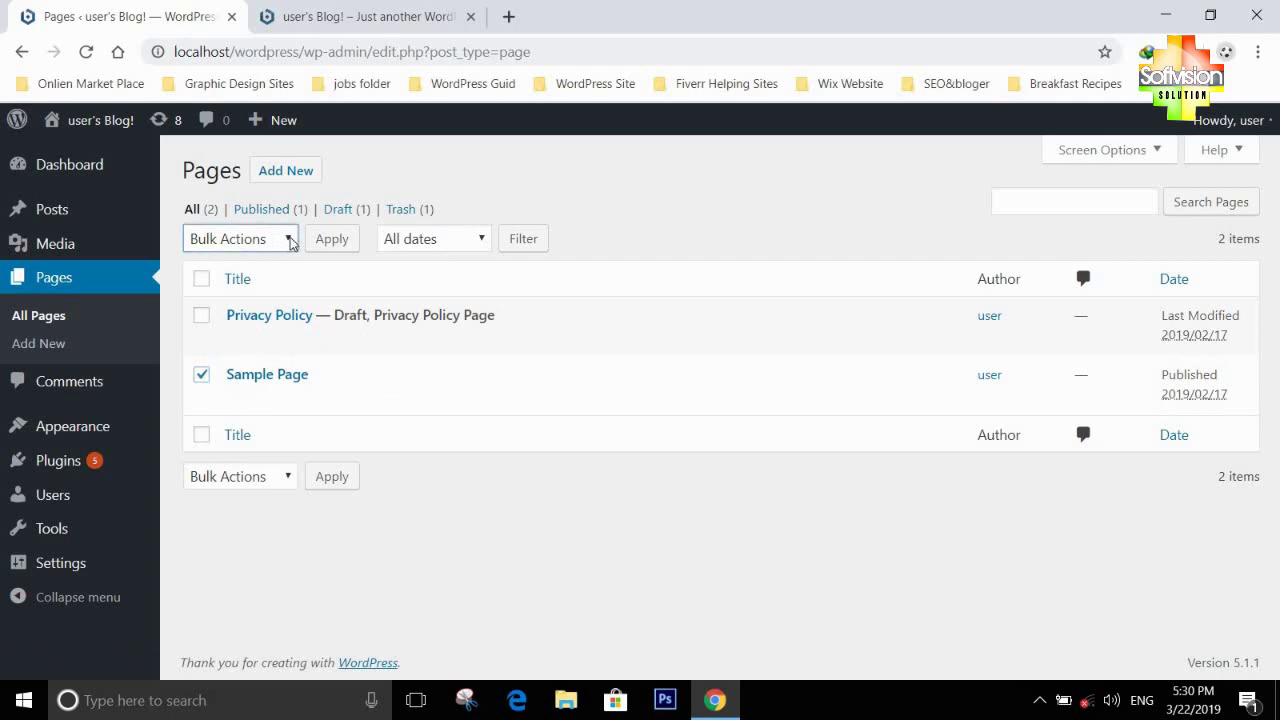
{"action": "left_click", "coordinate": [289, 242]}
{"action": "left_click", "coordinate": [267, 302]}
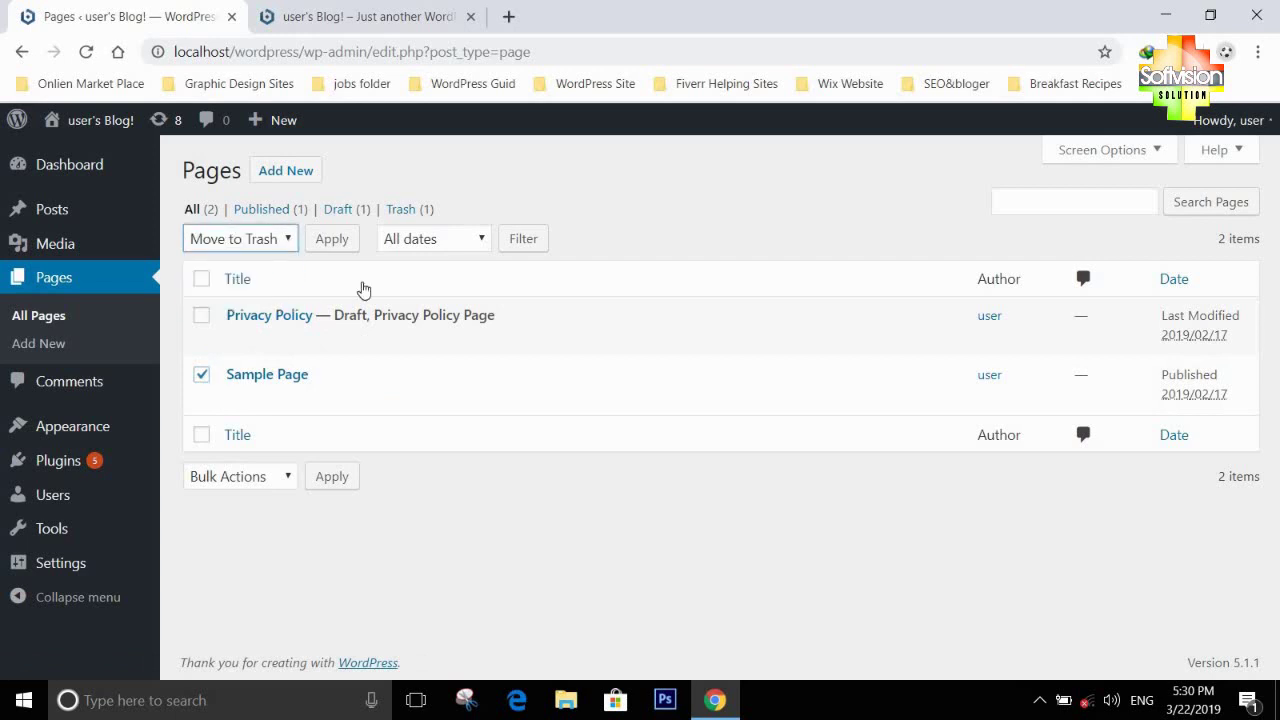
{"action": "left_click", "coordinate": [345, 247]}
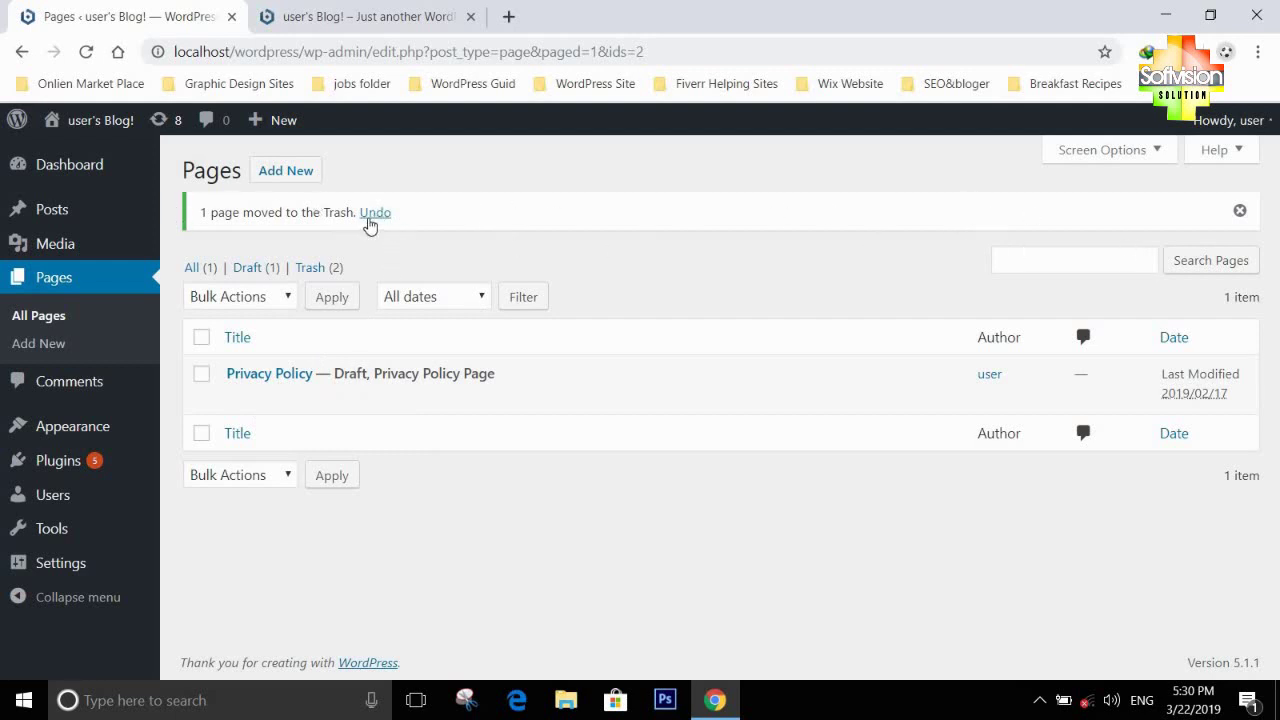
Undo moving the Sample Page to the trash and reload the list of all pages
{"action": "left_click", "coordinate": [370, 214]}
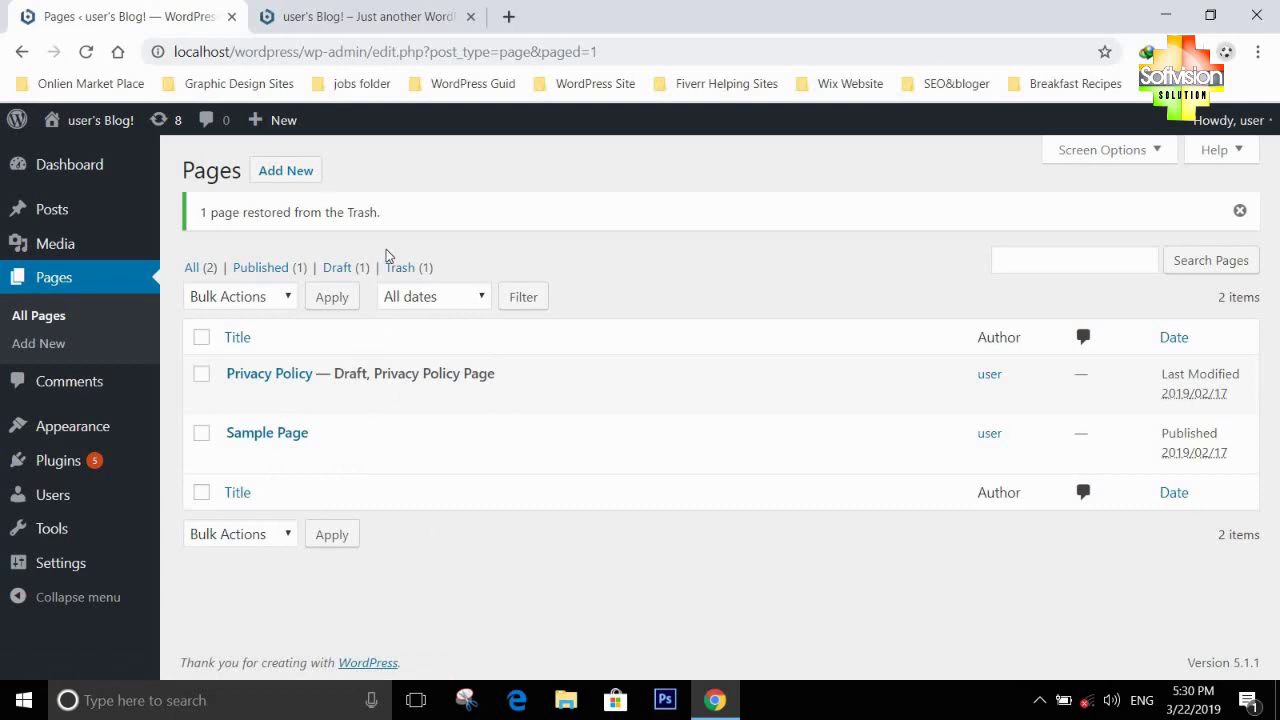
{"action": "left_click", "coordinate": [50, 284]}
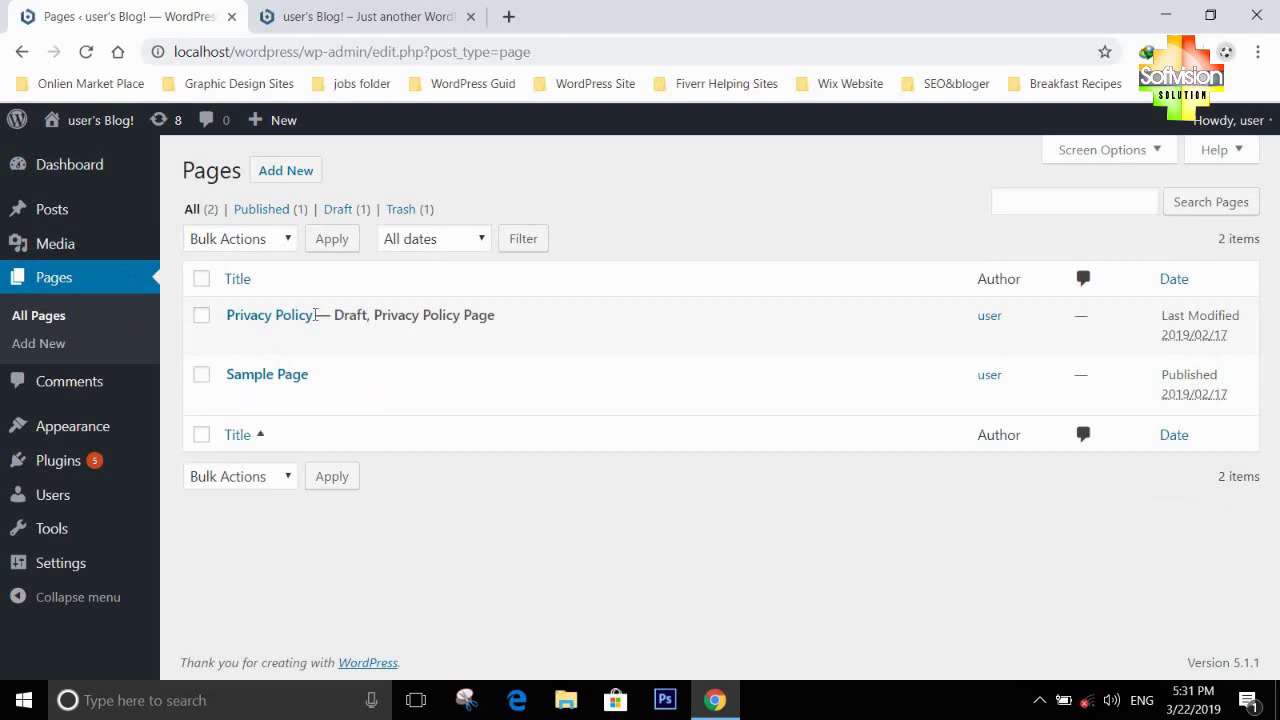
{"action": "mouse_move", "coordinate": [323, 314]}
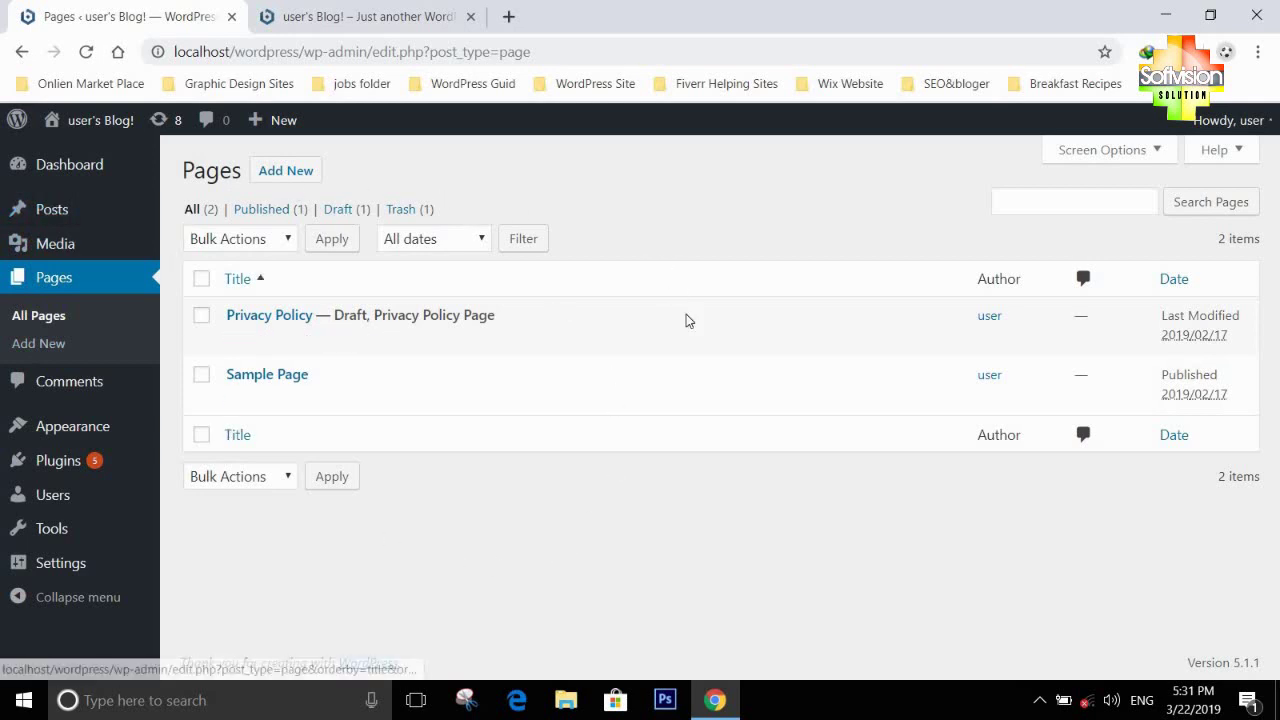
Create a new page and title it "My Shop"
{"action": "left_click", "coordinate": [270, 175]}
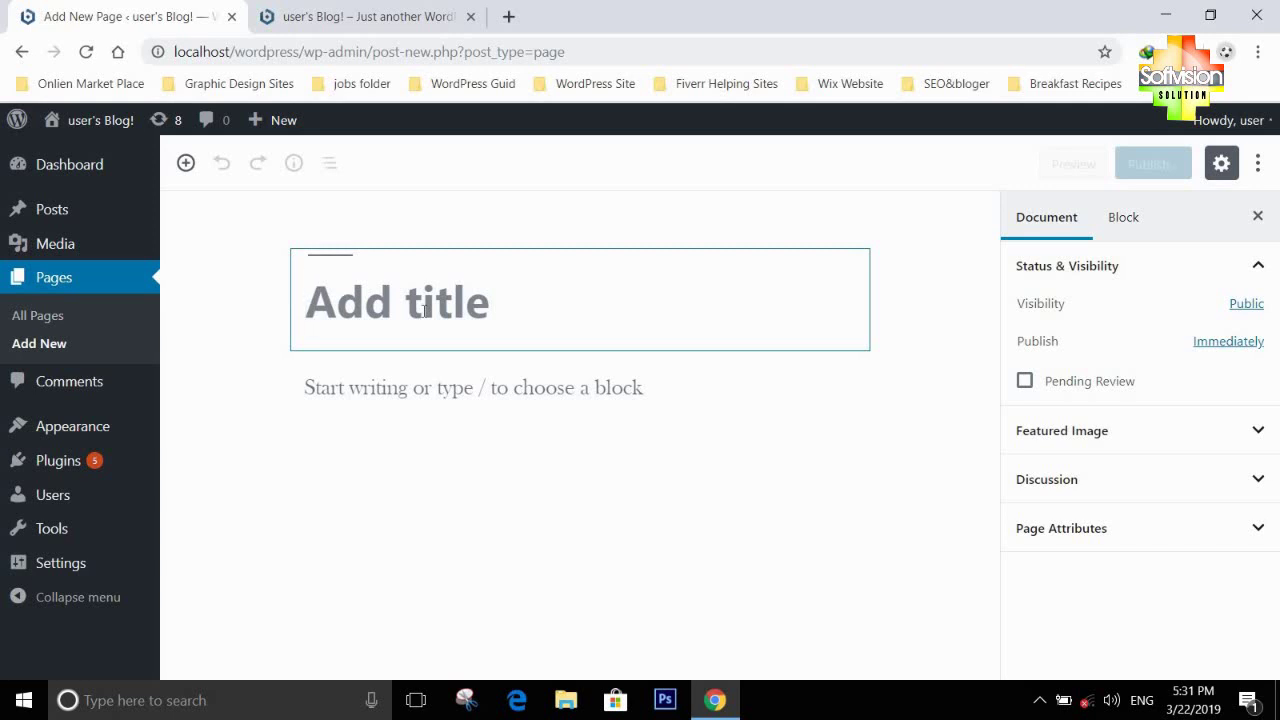
{"action": "type", "text": "r"}
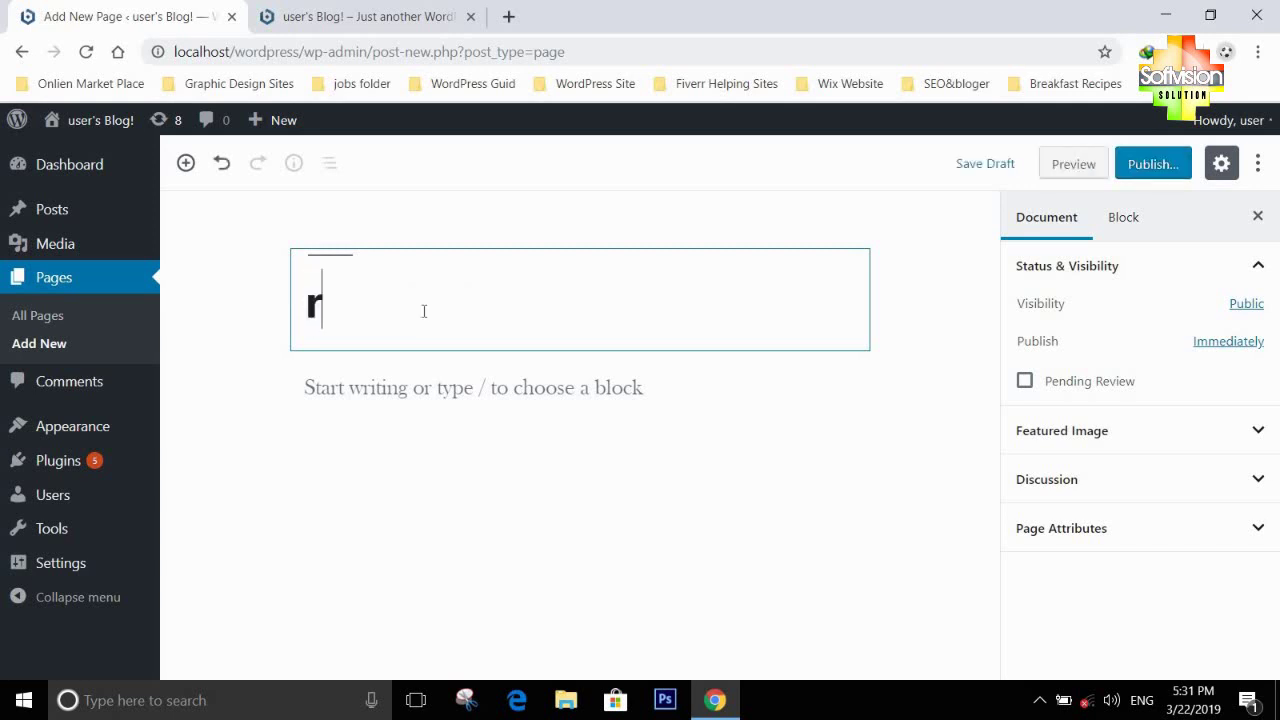
{"action": "key", "text": "BackSpace"}
{"action": "type", "text": "r"}
{"action": "key", "text": "BackSpace"}
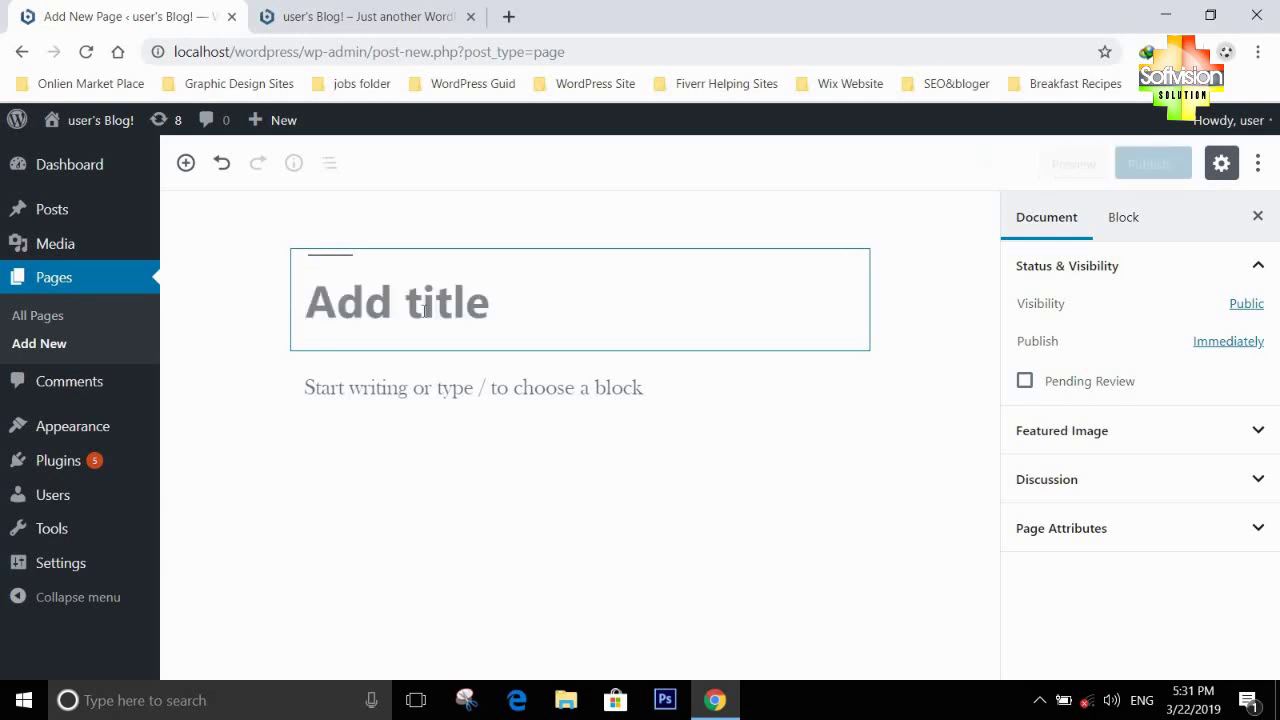
{"action": "type", "text": "My Shop"}
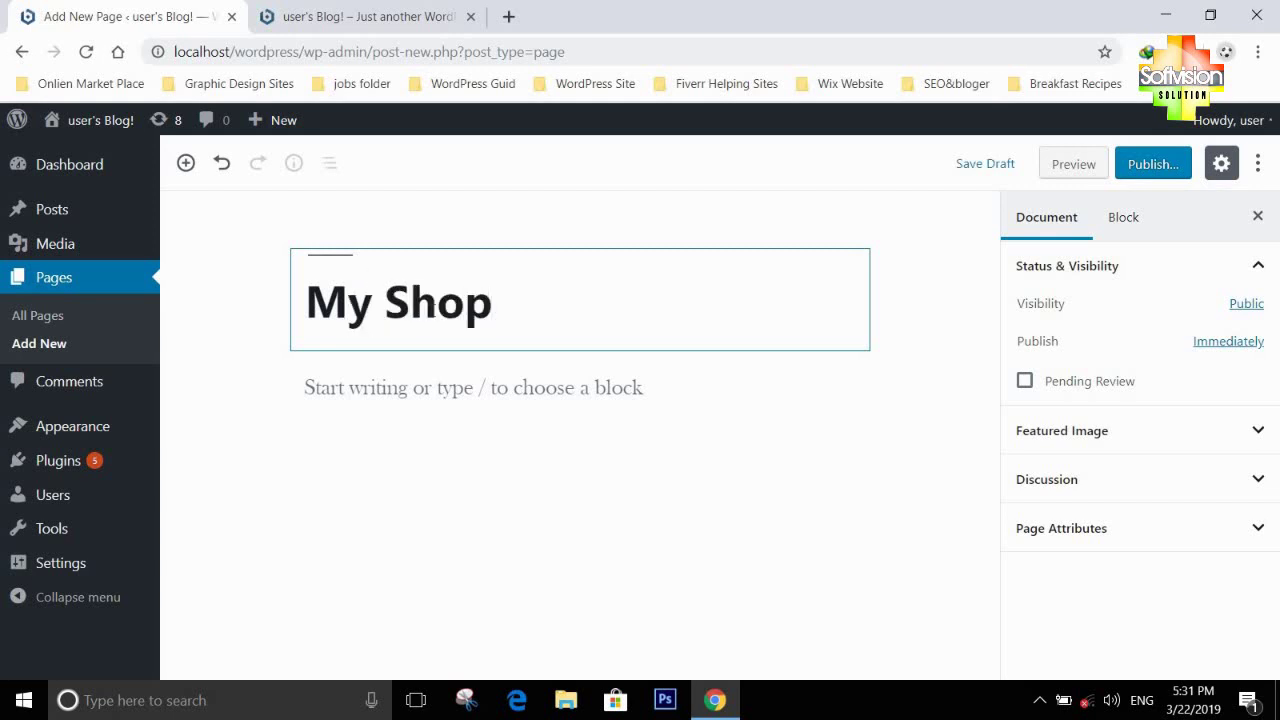
Write "This is my first Shop in 2019." as the page's first paragraph
{"action": "left_click", "coordinate": [437, 396]}
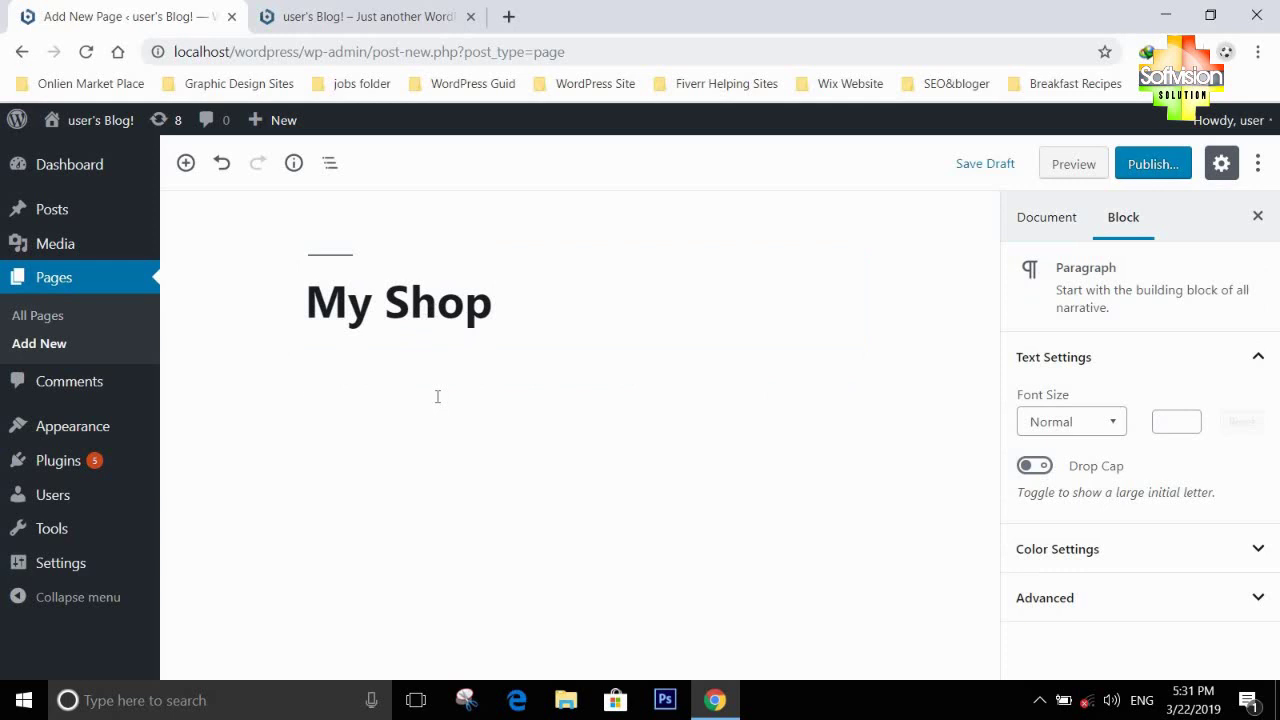
{"action": "type", "text": "This is my first S"}
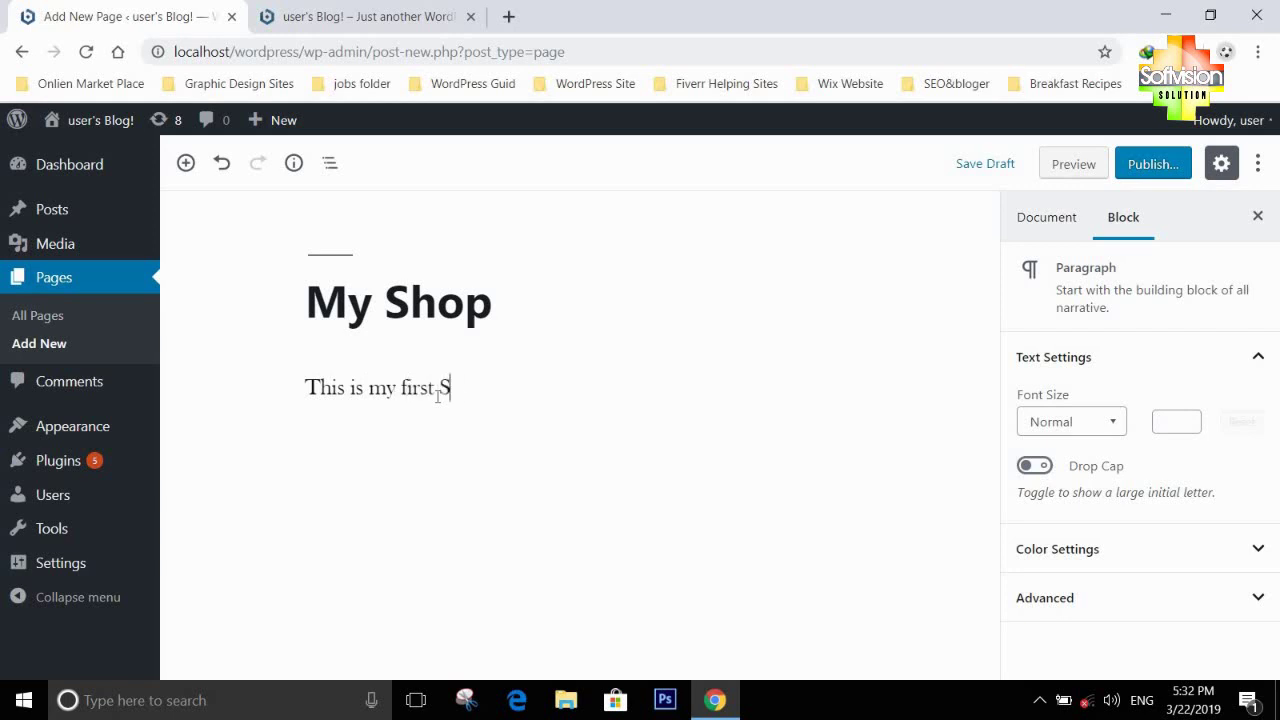
{"action": "type", "text": "hop in 2019."}
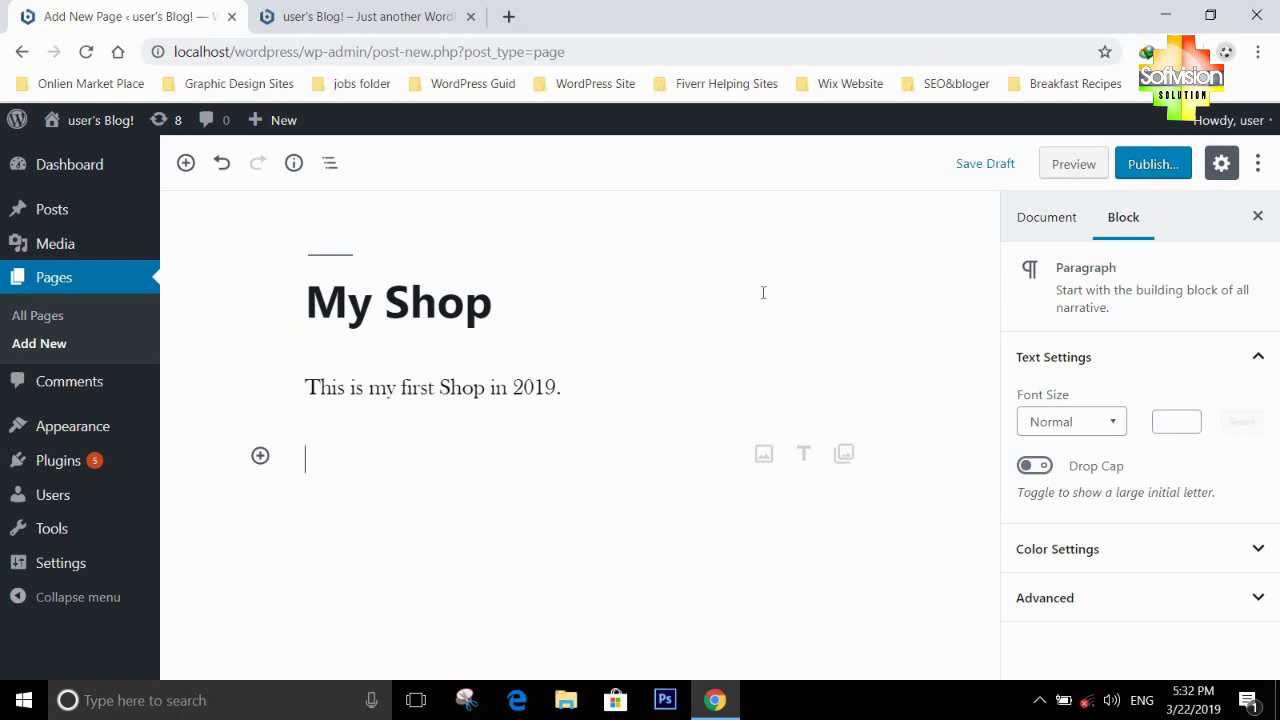
Compare the new page's document and block settings, and expand the Featured Image section
{"action": "left_click", "coordinate": [1022, 222]}
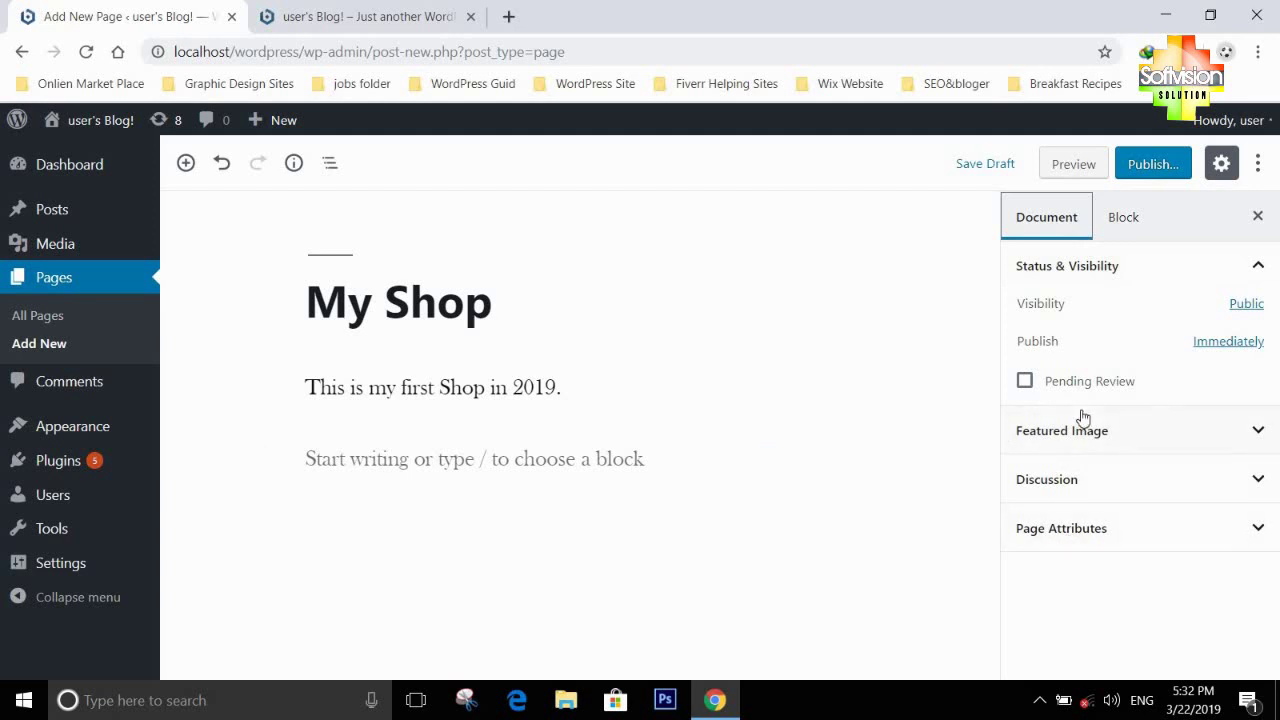
{"action": "left_click", "coordinate": [1130, 222]}
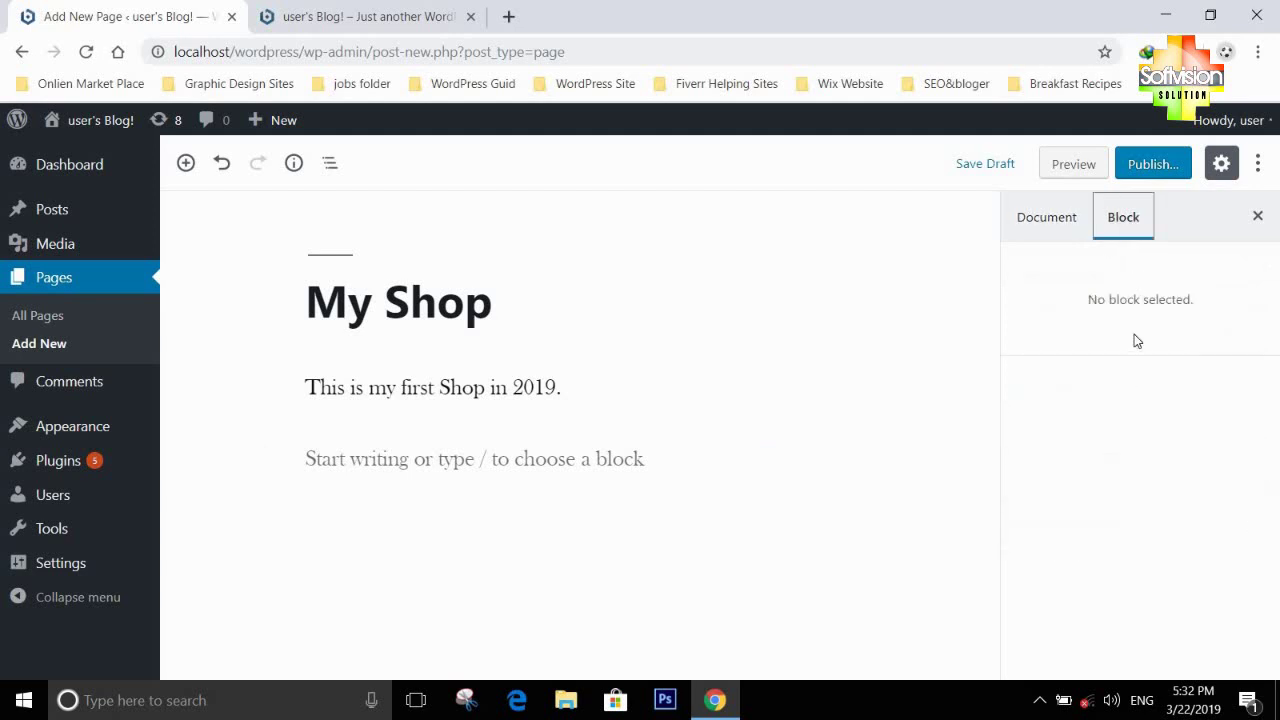
{"action": "left_click", "coordinate": [1049, 226]}
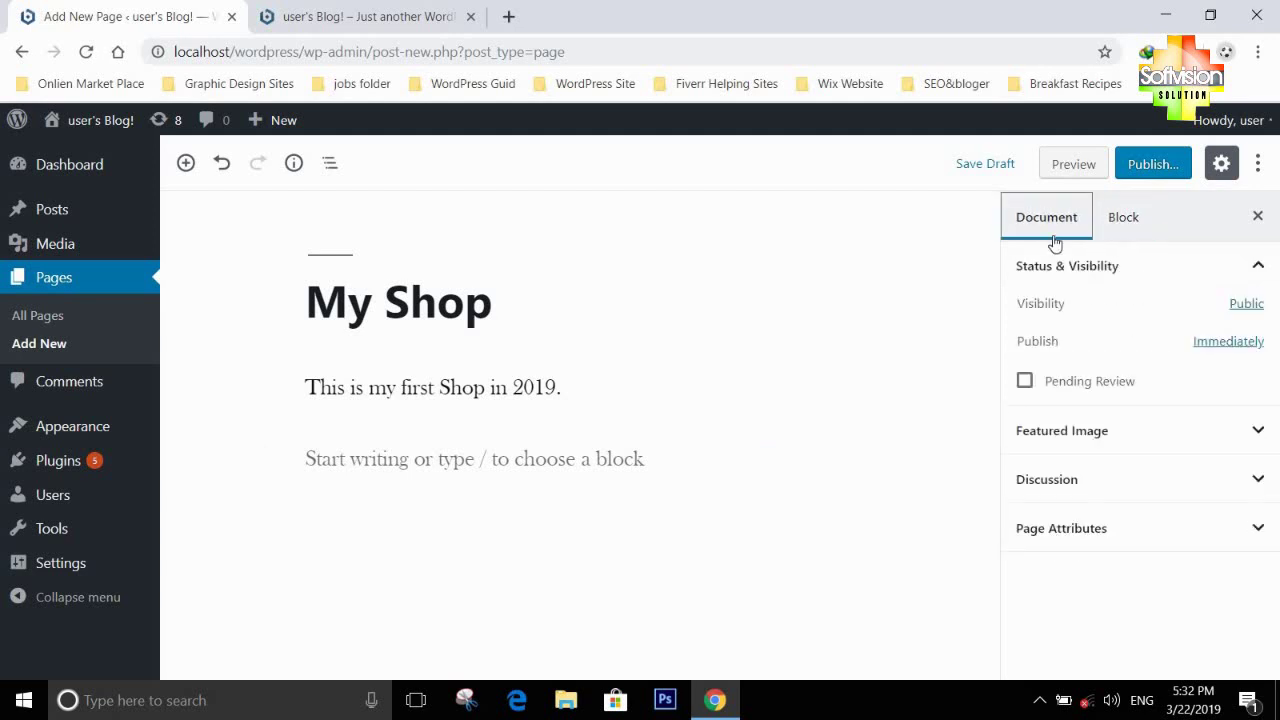
{"action": "double_click", "coordinate": [1147, 430]}
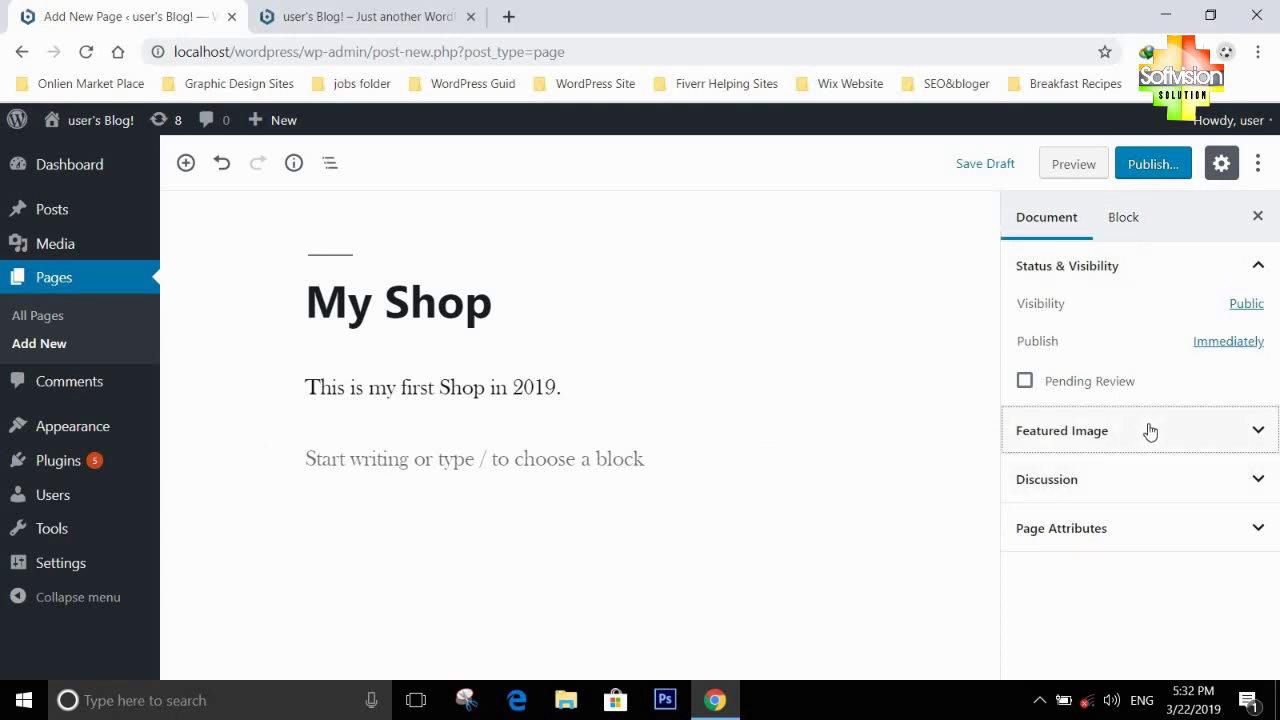
{"action": "left_click", "coordinate": [1256, 432]}
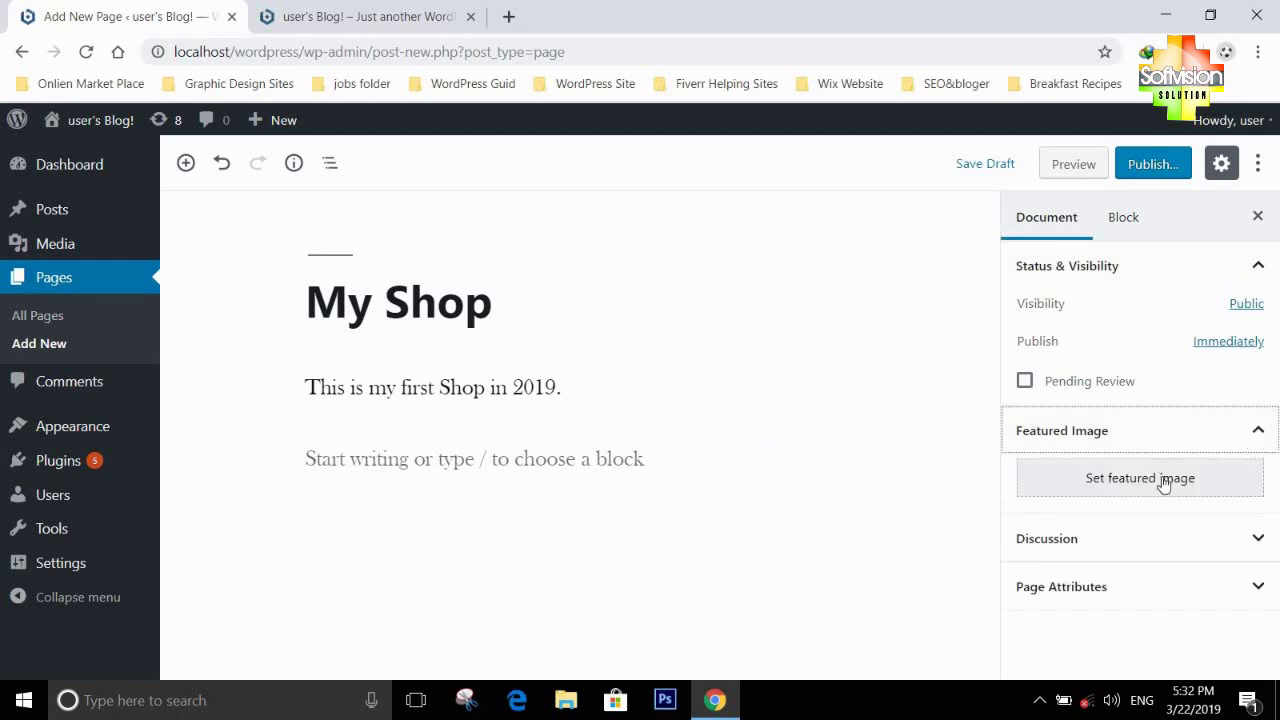
Expand the Discussion and Page Attributes sections, switching Allow Comments on and back off
{"action": "left_click", "coordinate": [1256, 540]}
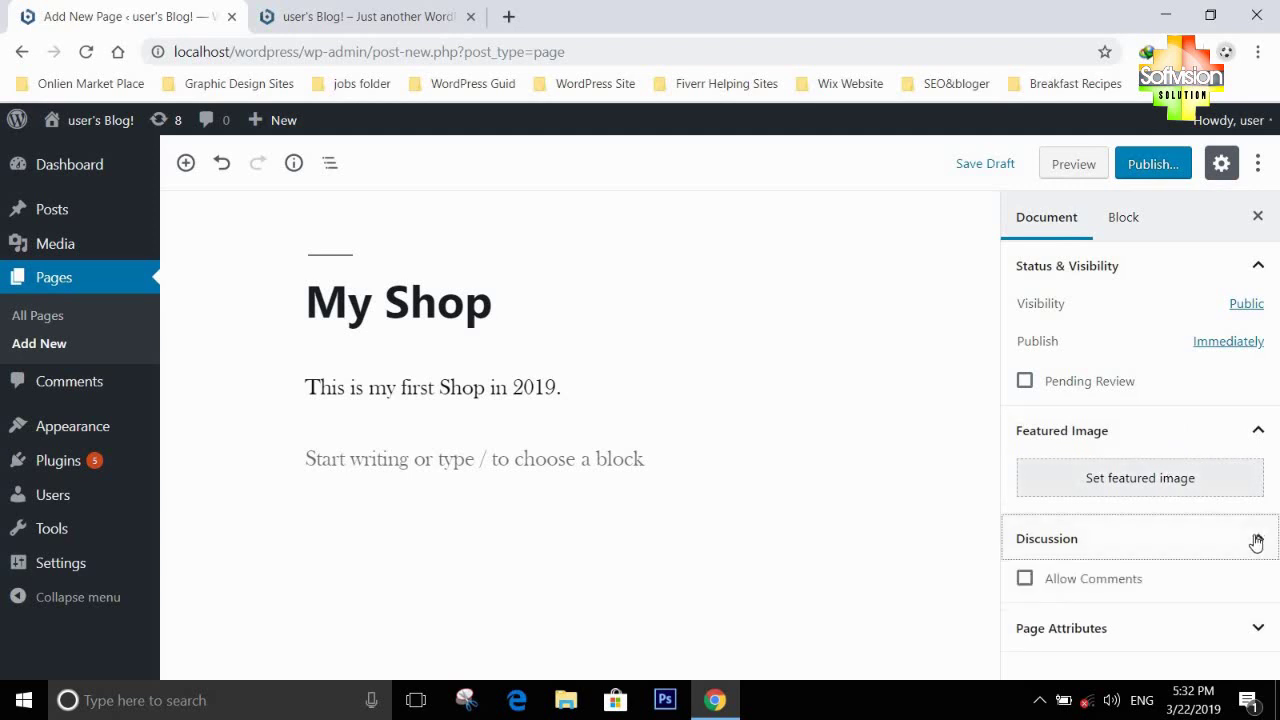
{"action": "left_click", "coordinate": [1052, 584]}
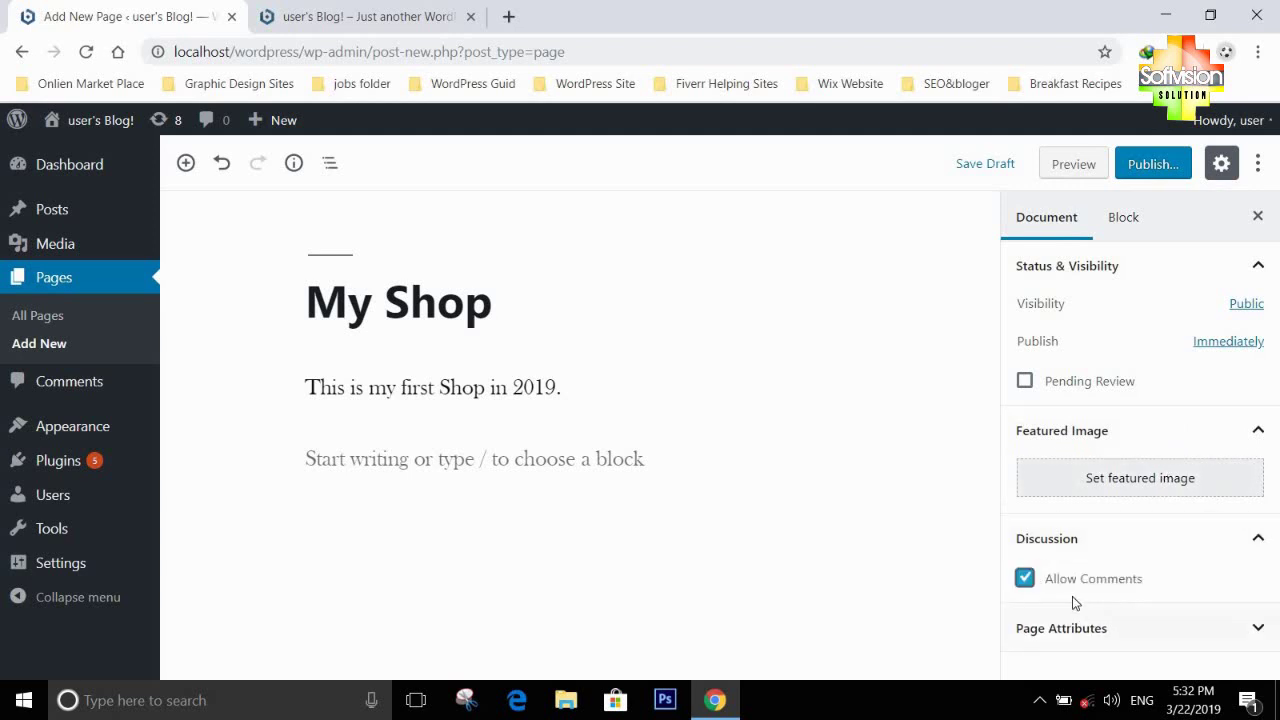
{"action": "left_click", "coordinate": [1024, 580]}
{"action": "left_click", "coordinate": [1256, 630]}
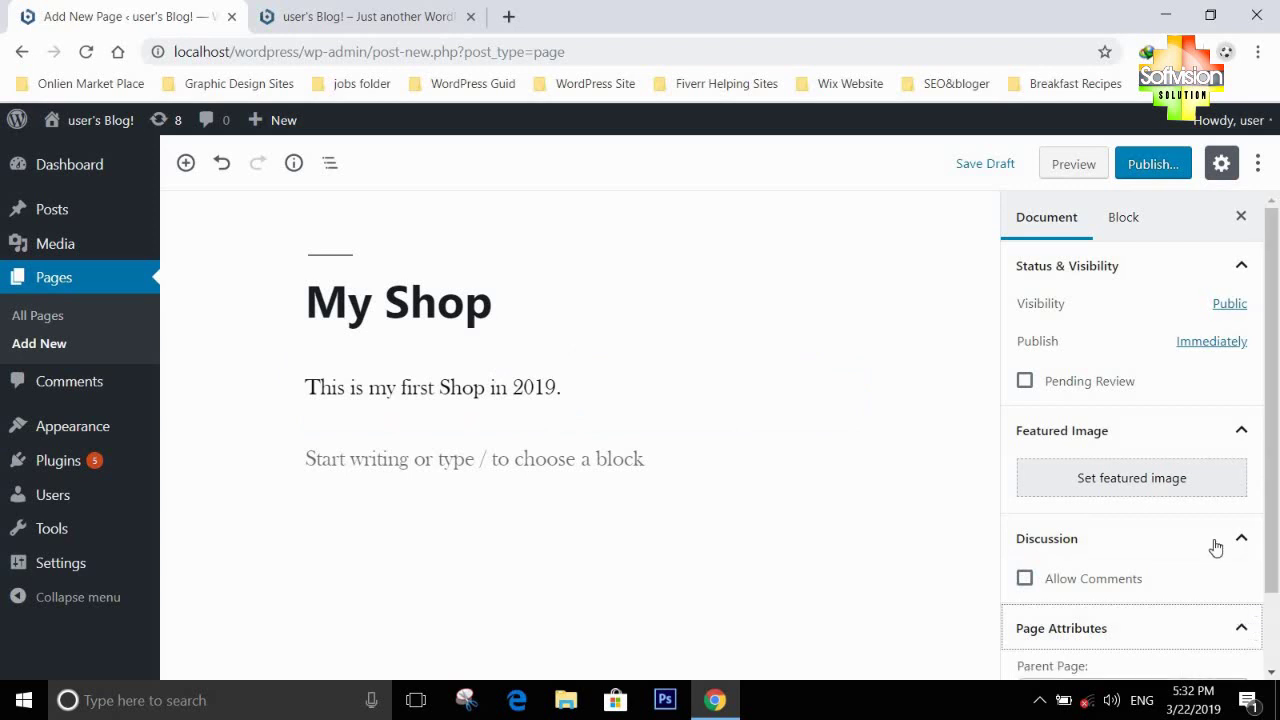
Check the available parent pages, leaving Parent Page at (no parent), and collapse the Page Attributes section
{"action": "scroll", "coordinate": [1215, 536], "scroll_direction": "down", "scroll_amount": 1}
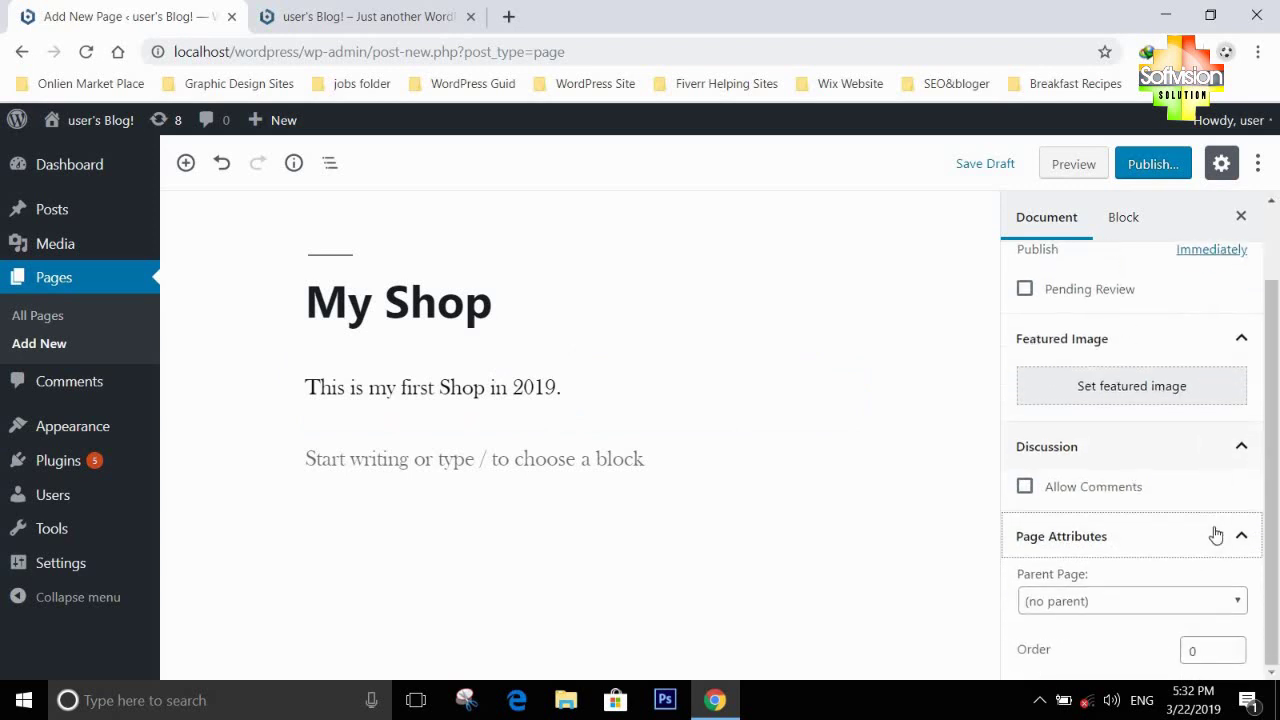
{"action": "left_click", "coordinate": [1089, 600]}
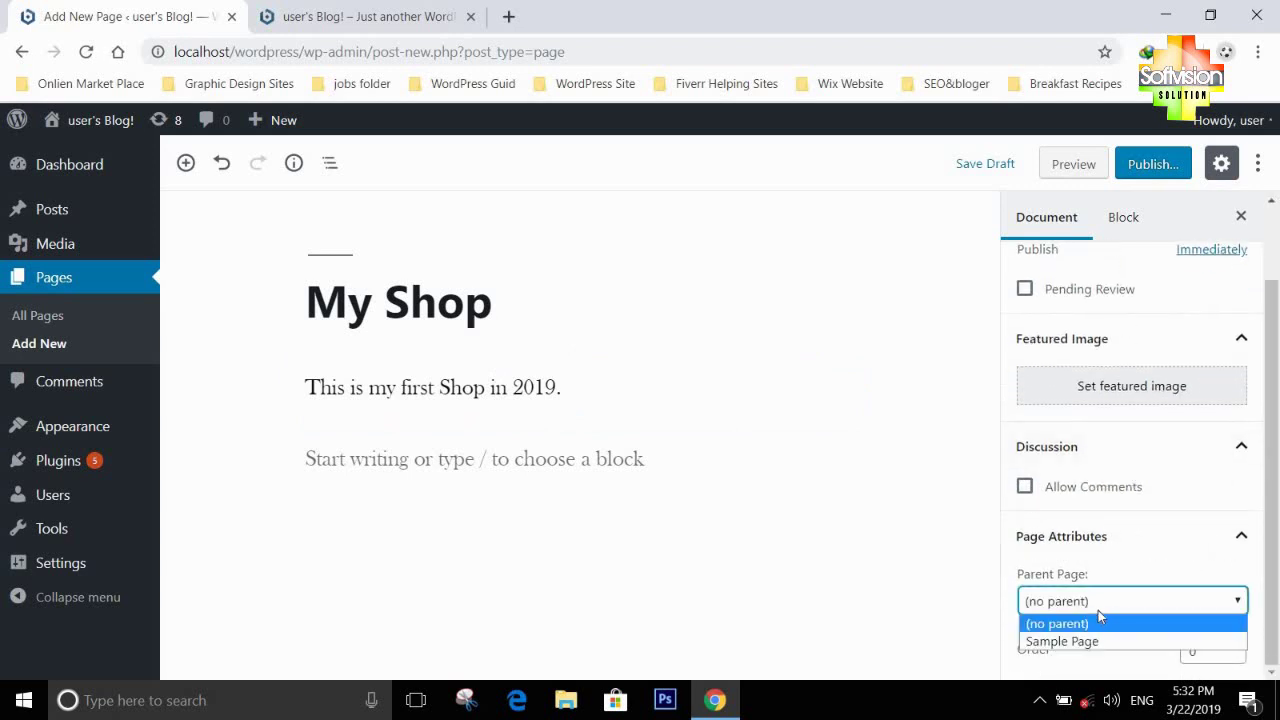
{"action": "left_click", "coordinate": [1099, 603]}
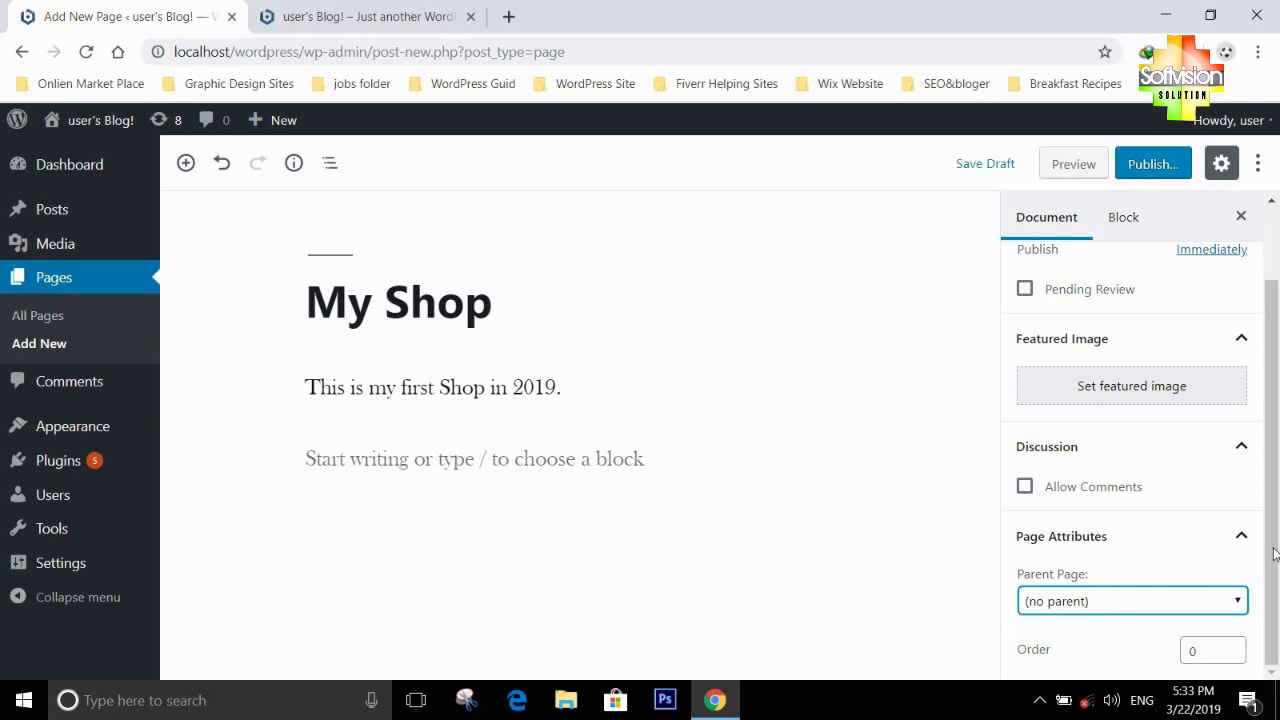
{"action": "left_click", "coordinate": [1241, 536]}
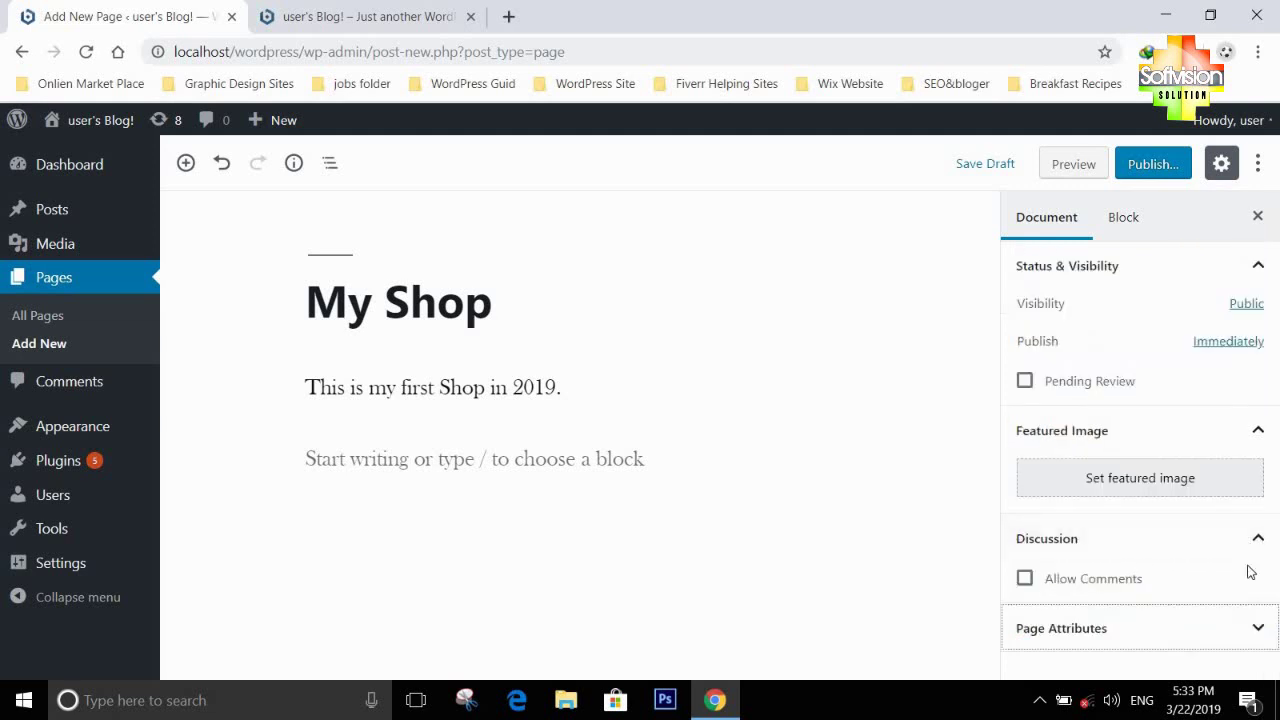
{"action": "double_click", "coordinate": [1257, 541]}
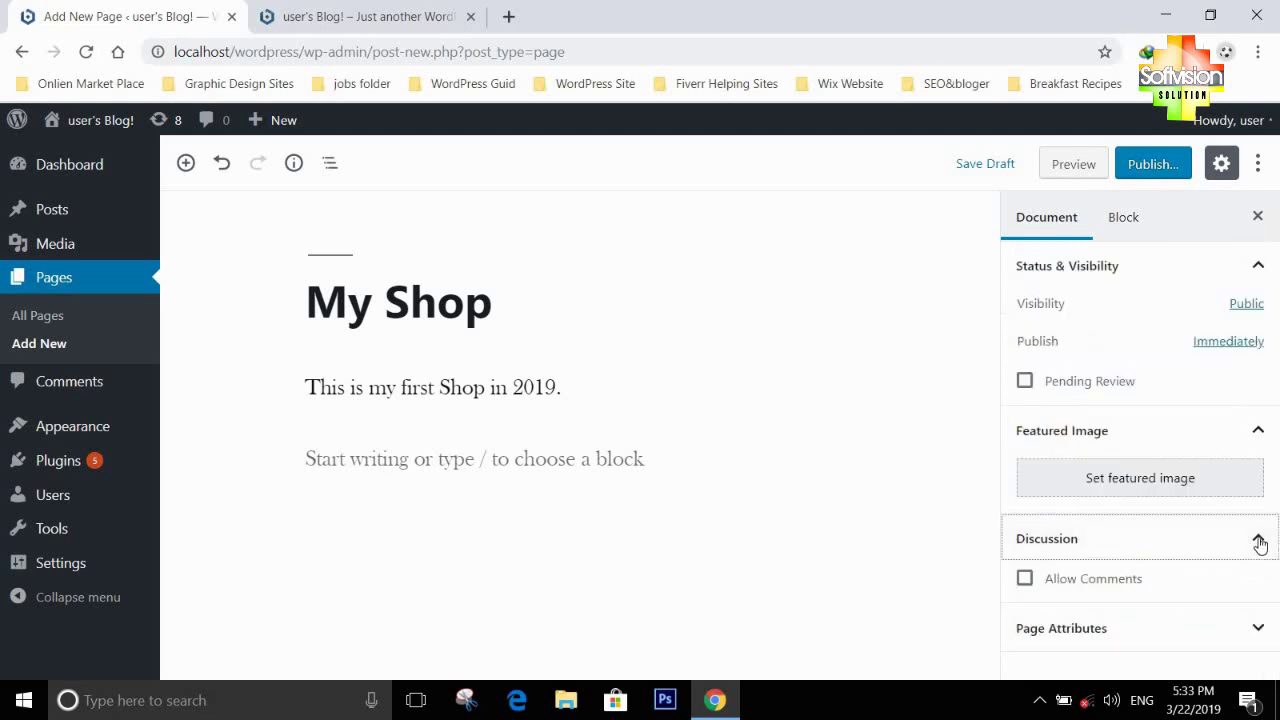
Start setting a featured image, select 20190220_180056.jpg from the media library and open it for editing
{"action": "left_click", "coordinate": [1106, 482]}
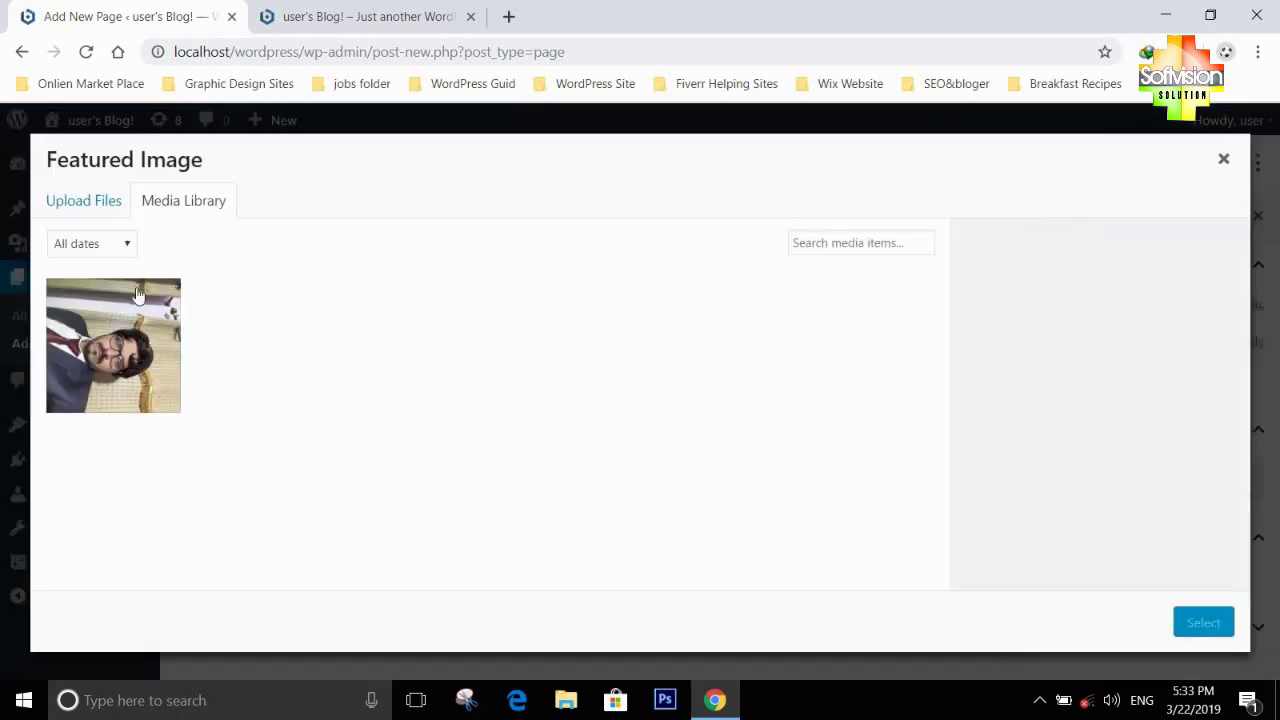
{"action": "left_click", "coordinate": [88, 210]}
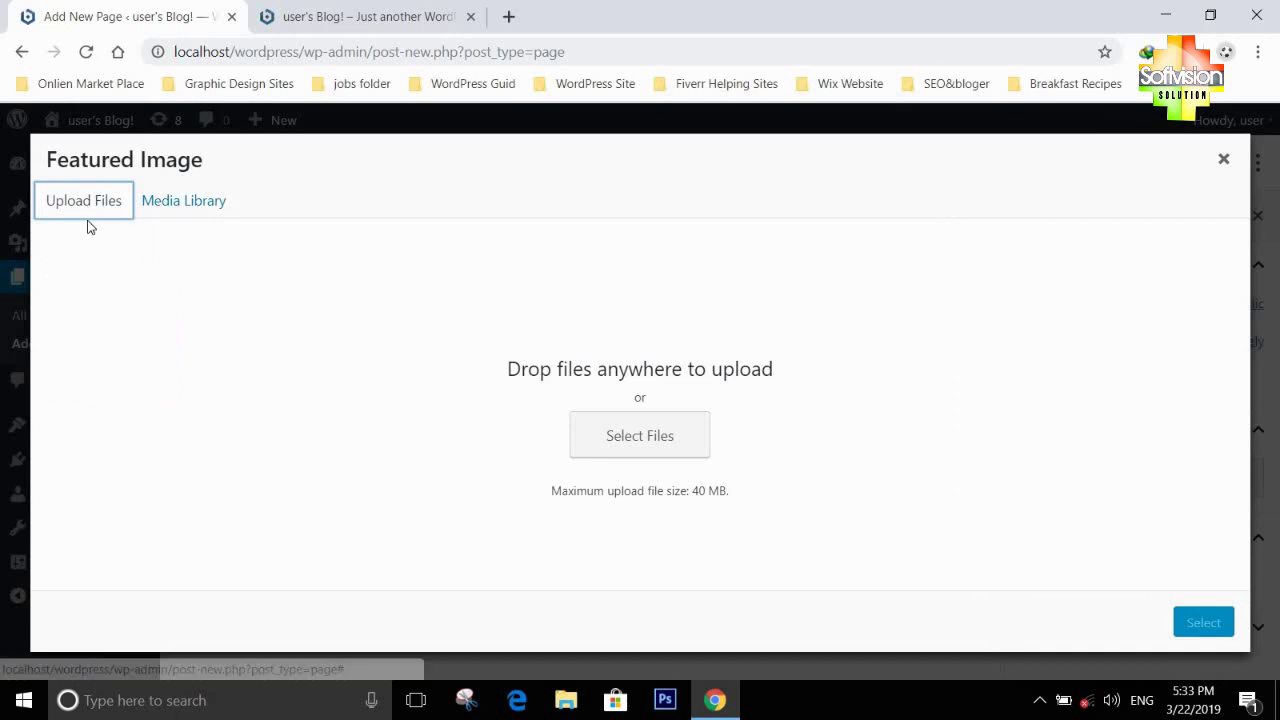
{"action": "left_click", "coordinate": [195, 217]}
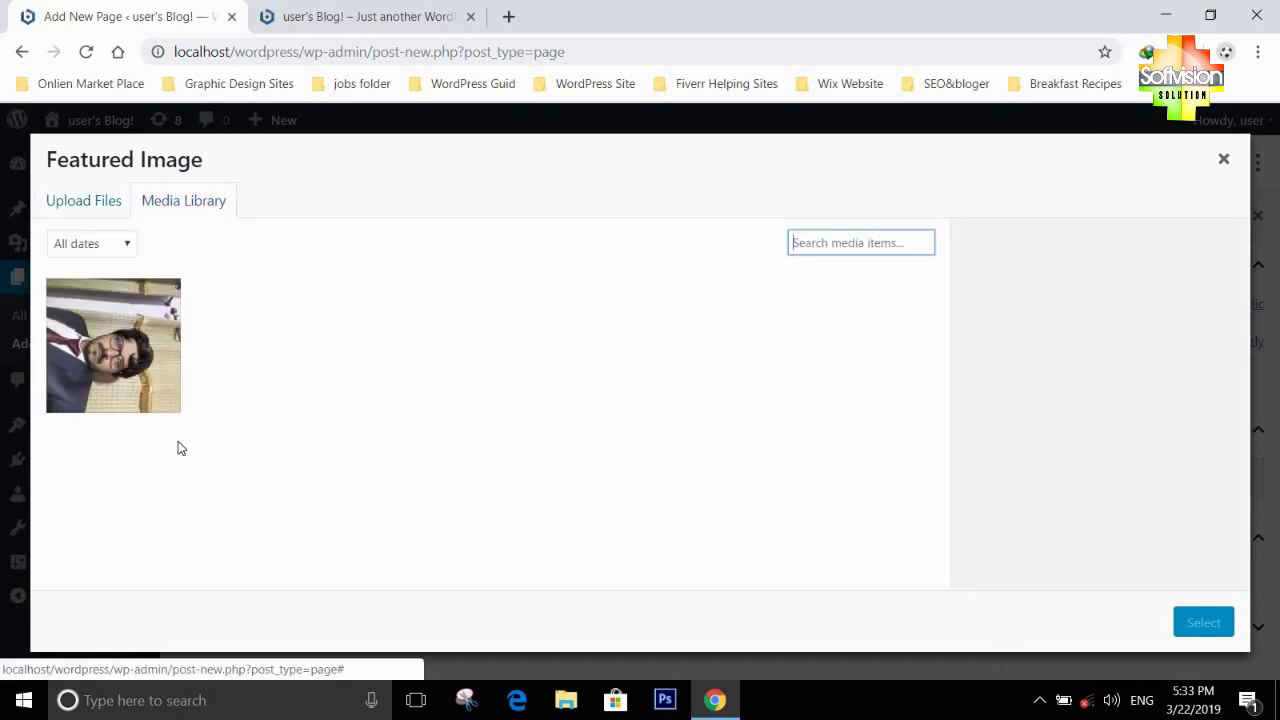
{"action": "left_click", "coordinate": [132, 382]}
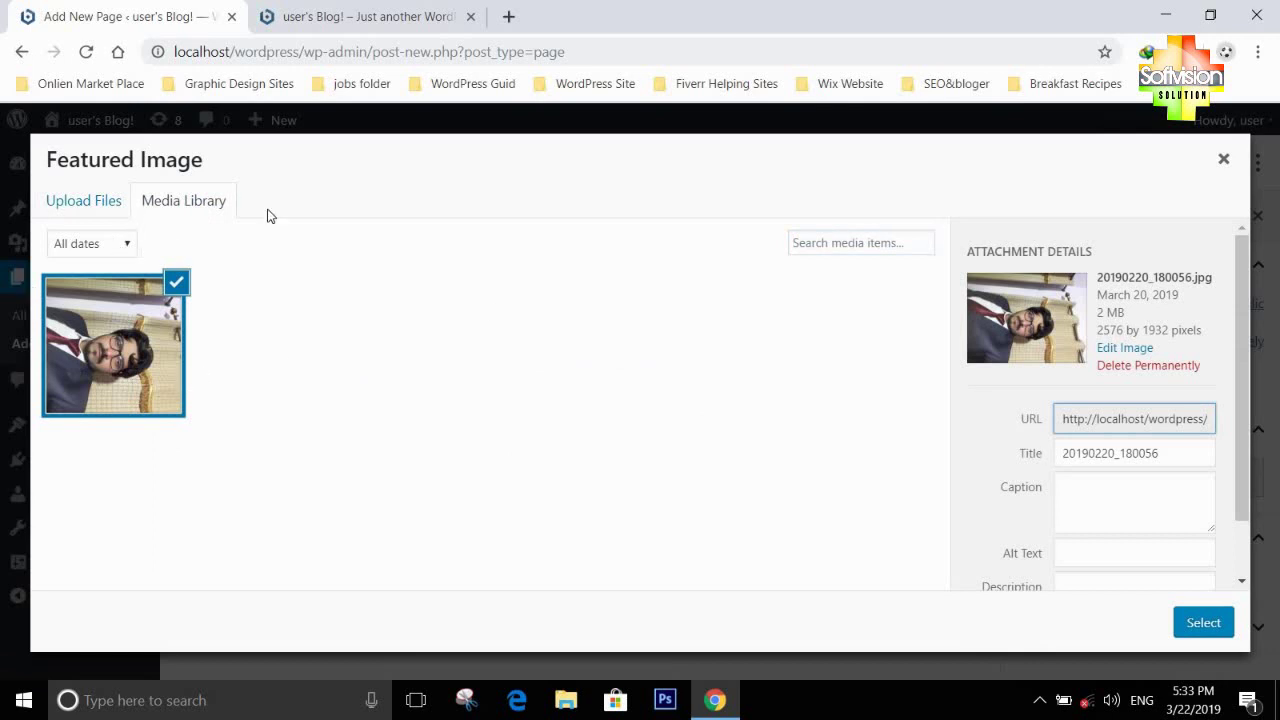
{"action": "left_click", "coordinate": [118, 251]}
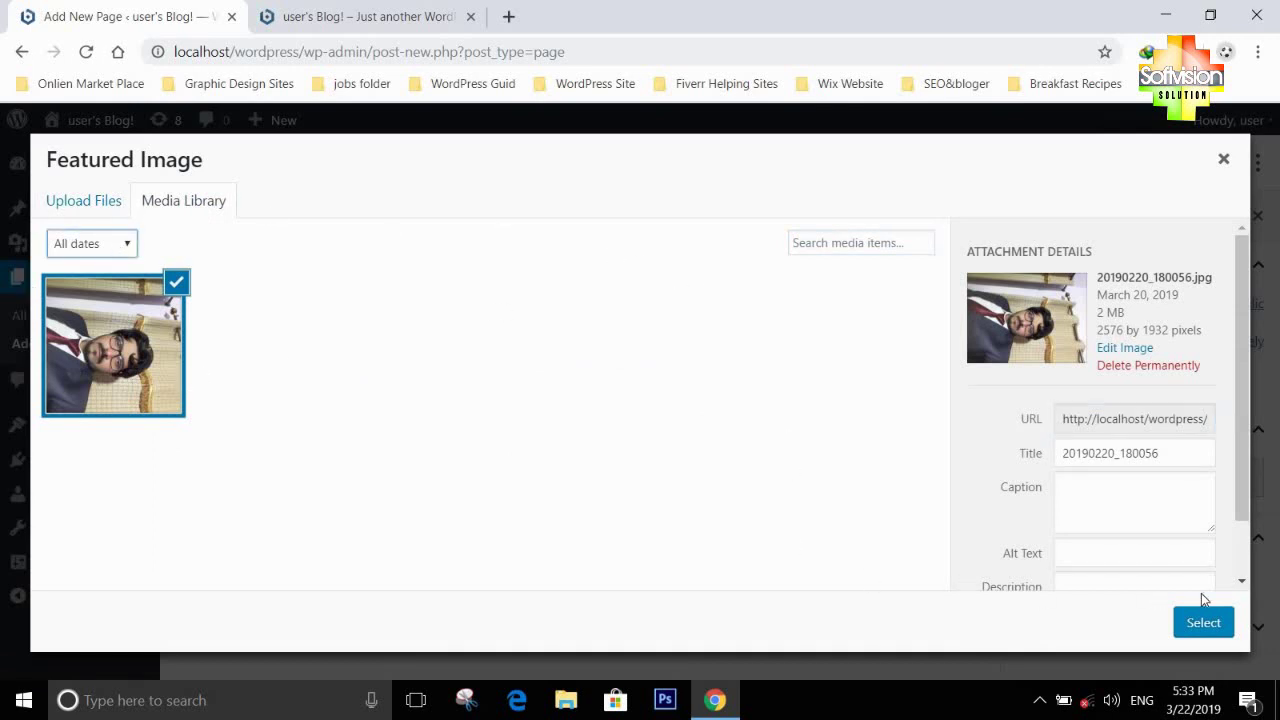
{"action": "left_click", "coordinate": [1138, 350]}
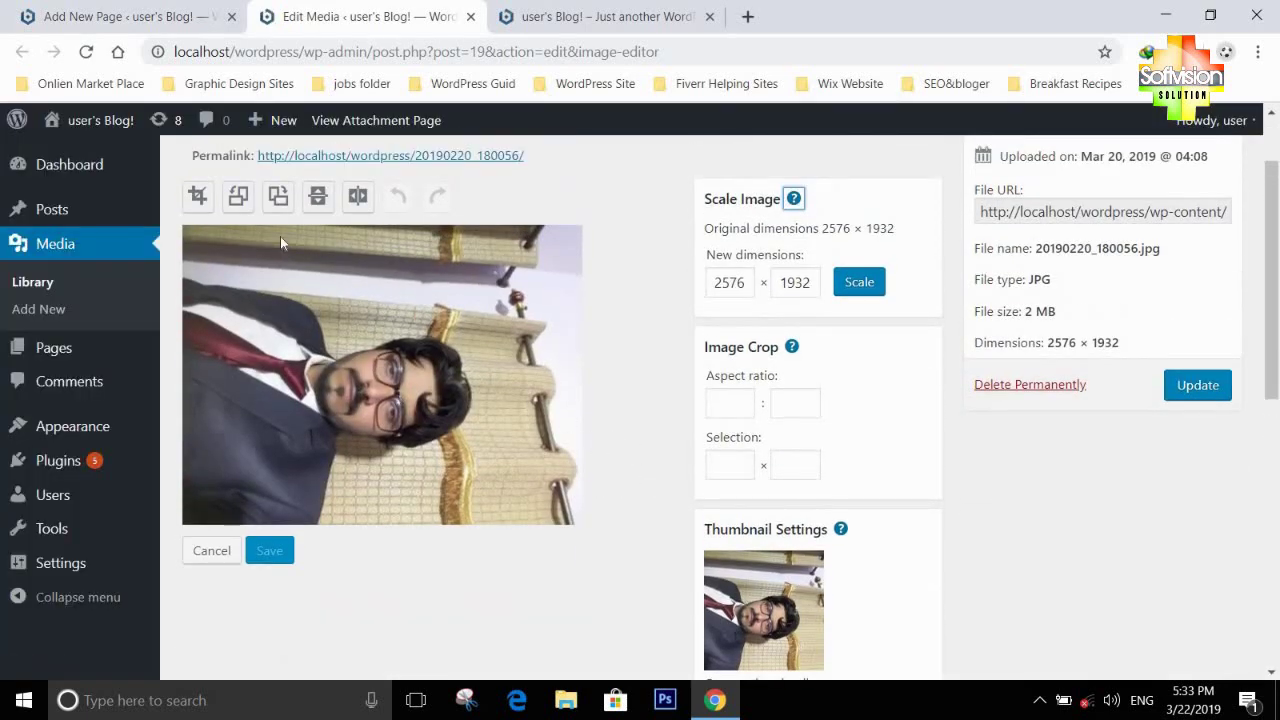
Try to turn the photo upright by rotating it clockwise three times, and update the media file
{"action": "left_click", "coordinate": [279, 197]}
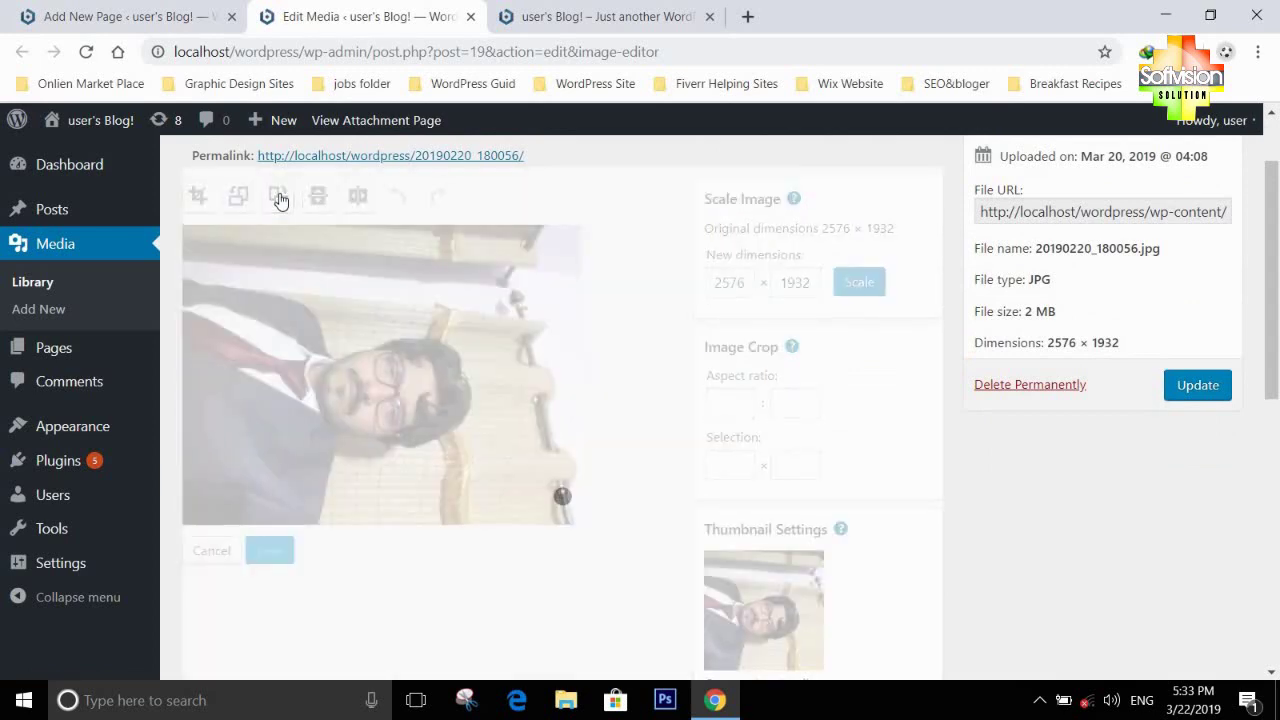
{"action": "left_click", "coordinate": [279, 197]}
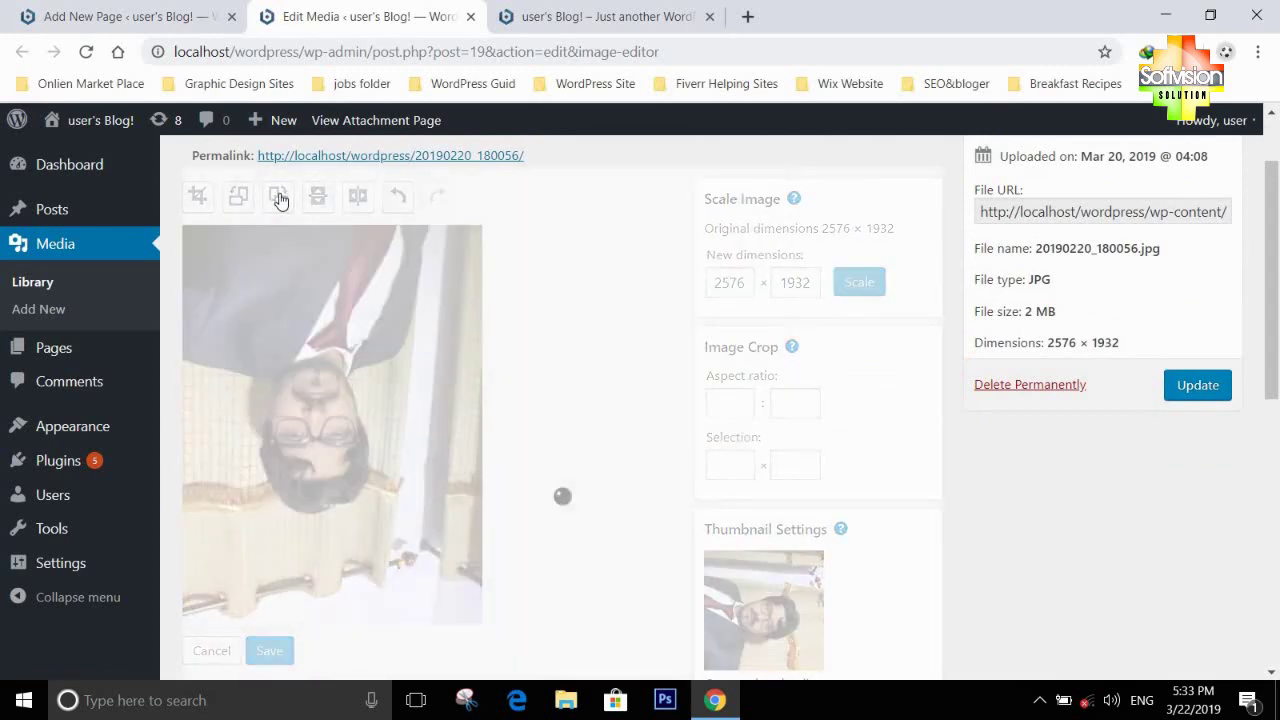
{"action": "left_click", "coordinate": [279, 197]}
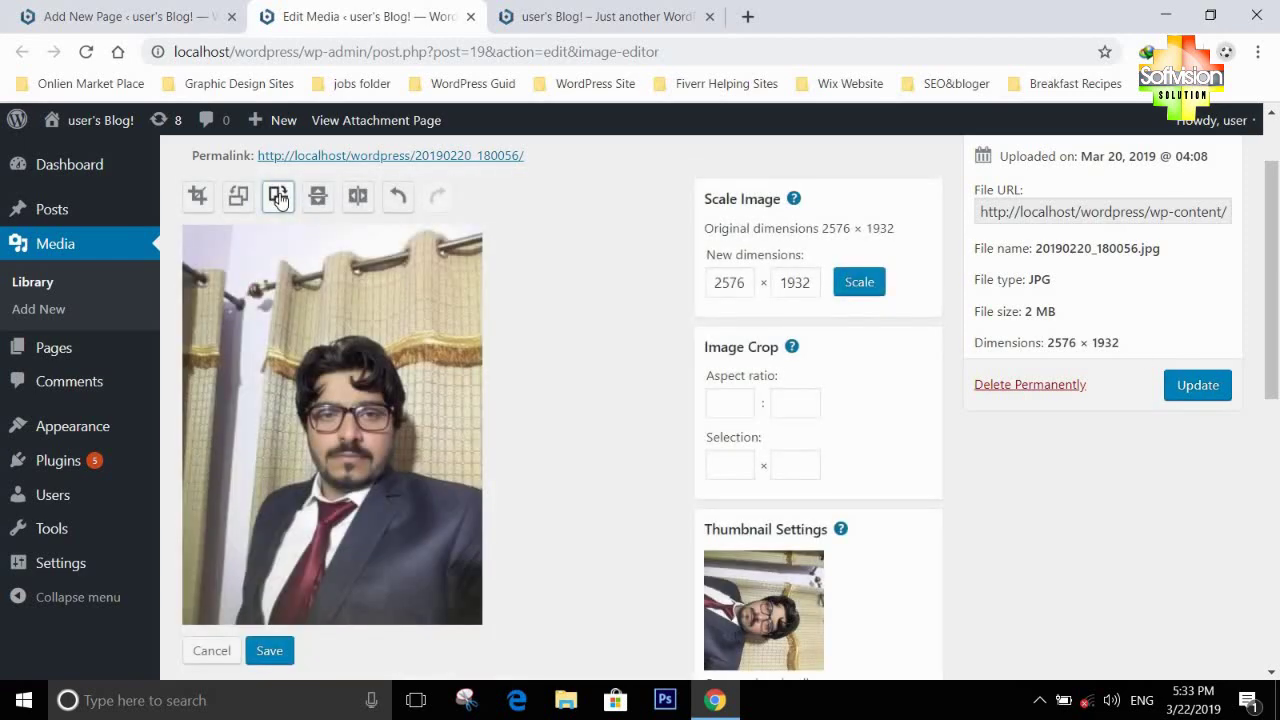
{"action": "left_click", "coordinate": [1195, 393]}
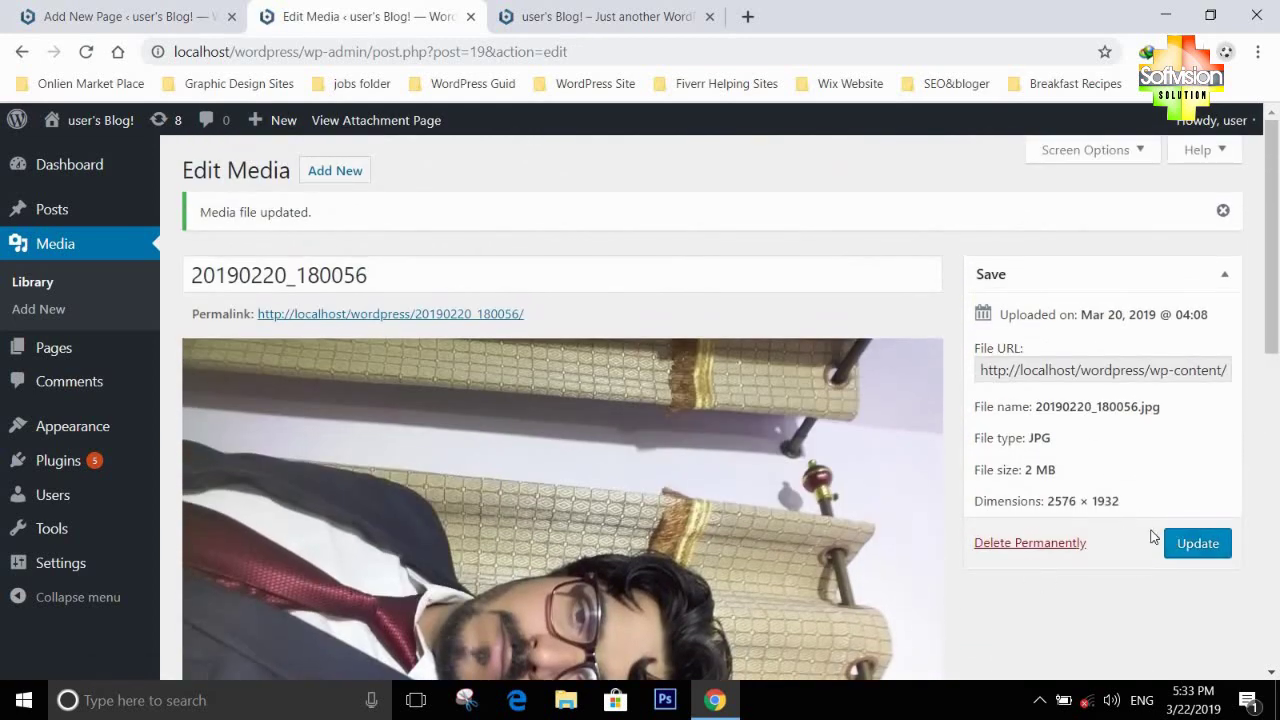
Reopen the photo in the image editor and scale it to 2000 × 1500
{"action": "scroll", "coordinate": [473, 365], "scroll_direction": "down", "scroll_amount": 9}
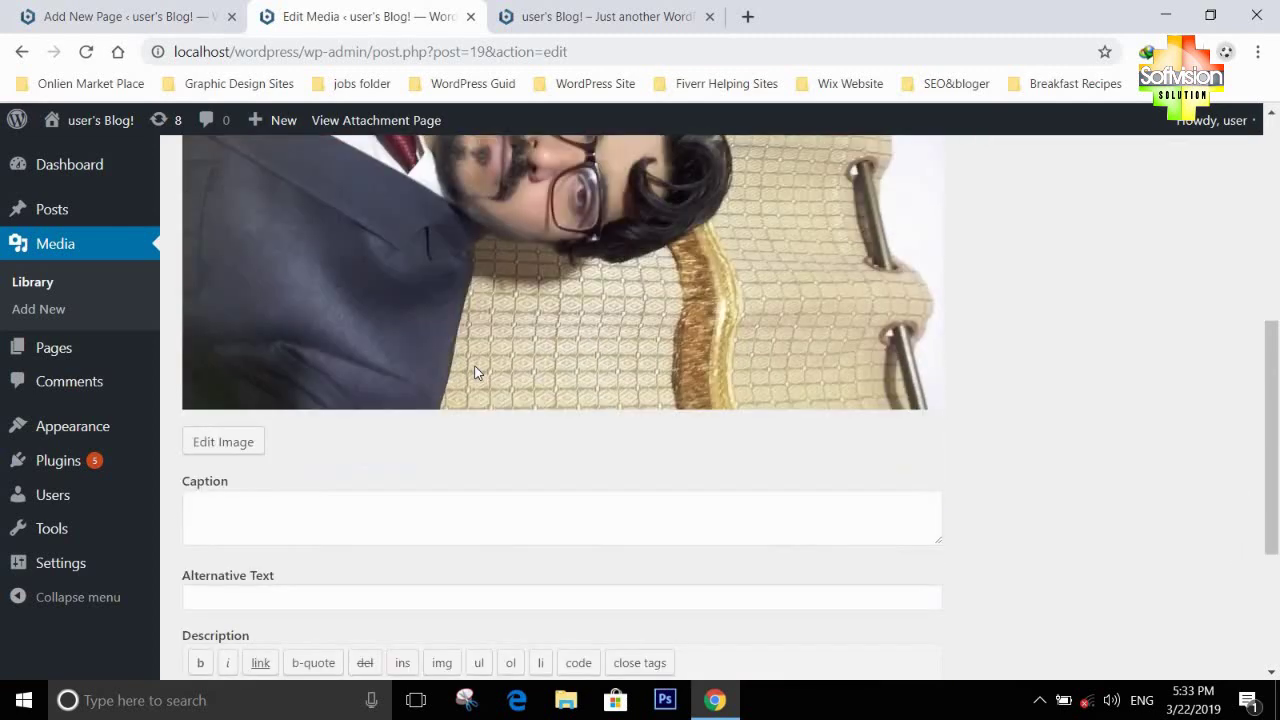
{"action": "left_click", "coordinate": [230, 446]}
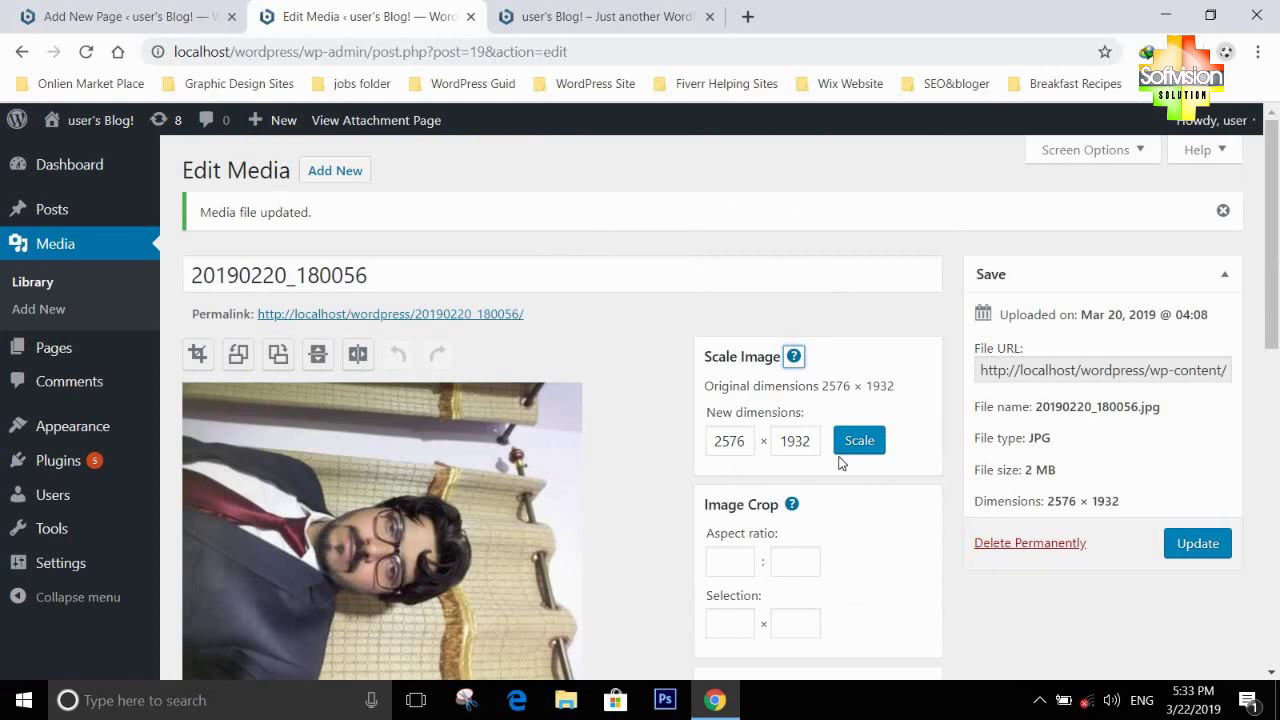
{"action": "left_click", "coordinate": [751, 440]}
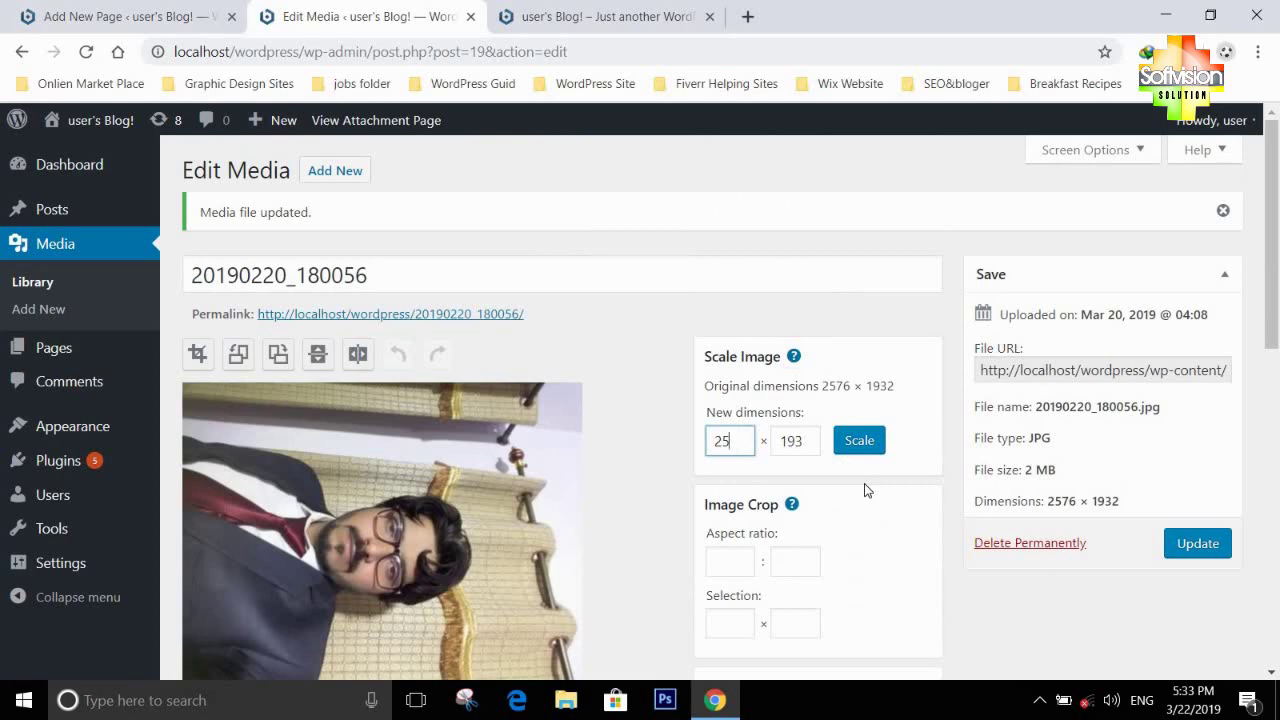
{"action": "key", "text": "BackSpace"}
{"action": "type", "text": "000"}
{"action": "left_click", "coordinate": [878, 448]}
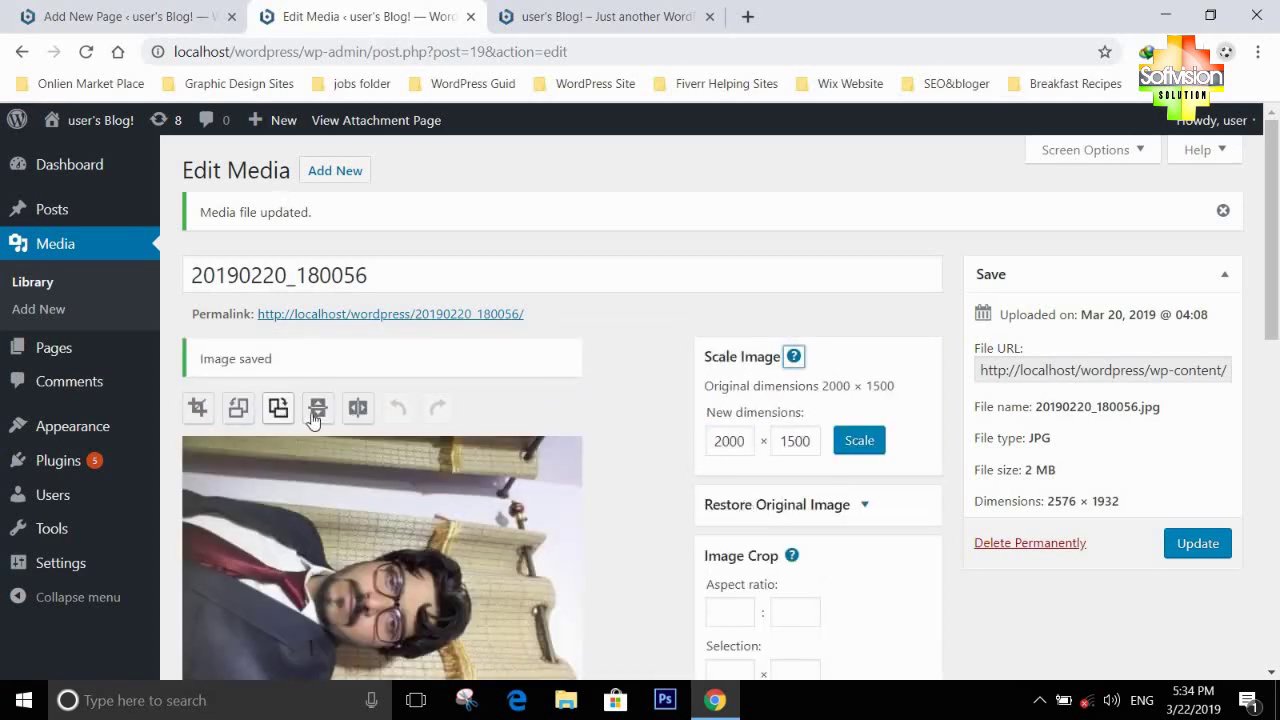
Rotate the photo counterclockwise once so it stands upright, save the image and update the media file
{"action": "left_click", "coordinate": [241, 418]}
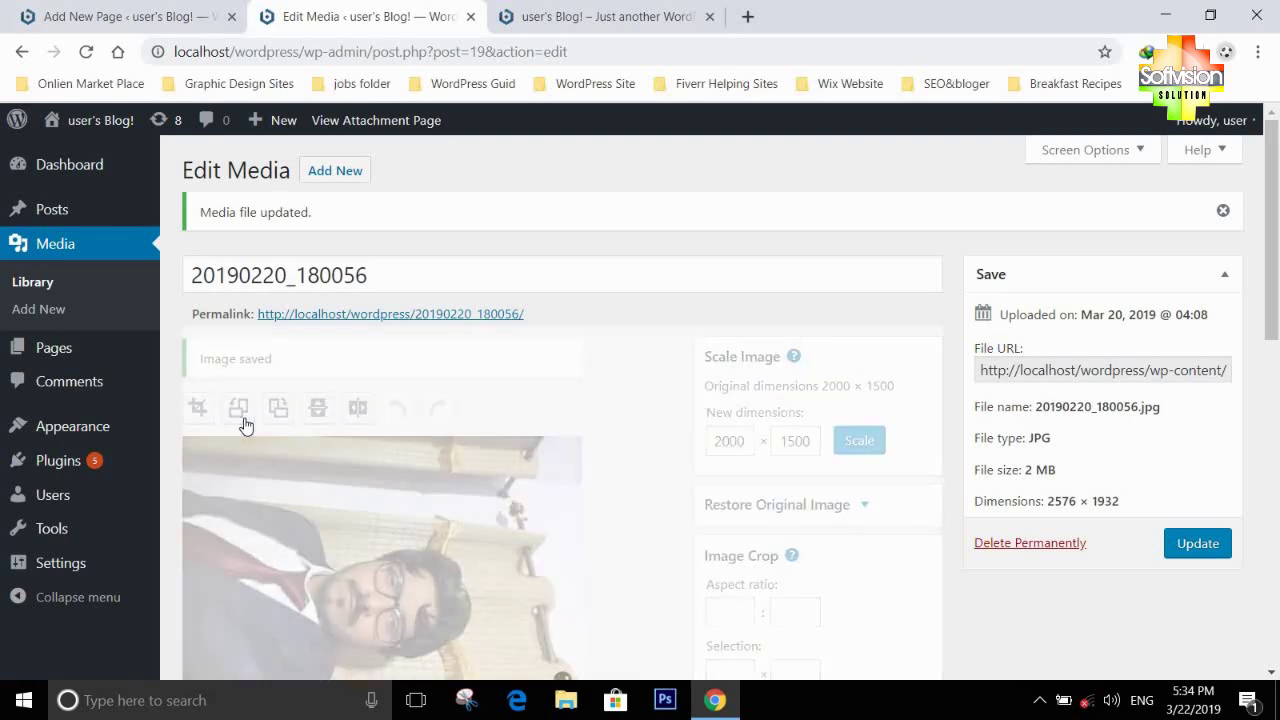
{"action": "scroll", "coordinate": [521, 433], "scroll_direction": "down", "scroll_amount": 3}
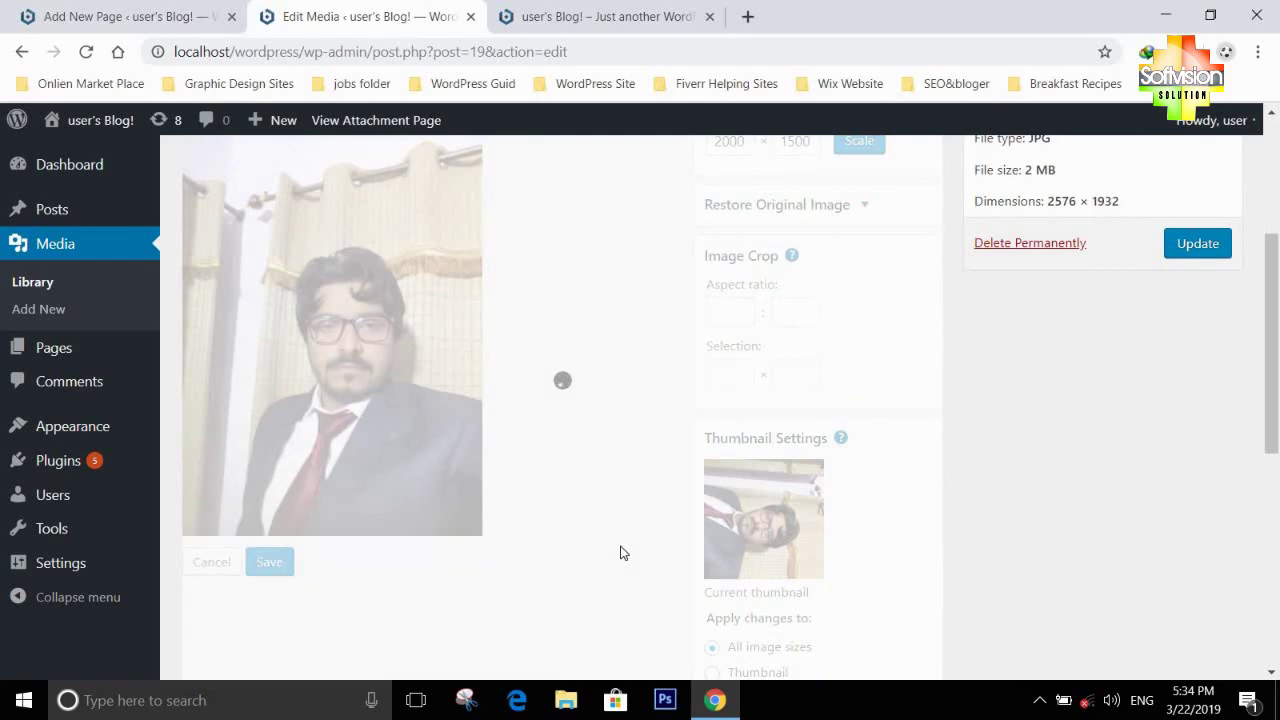
{"action": "scroll", "coordinate": [620, 540], "scroll_direction": "up", "scroll_amount": 5}
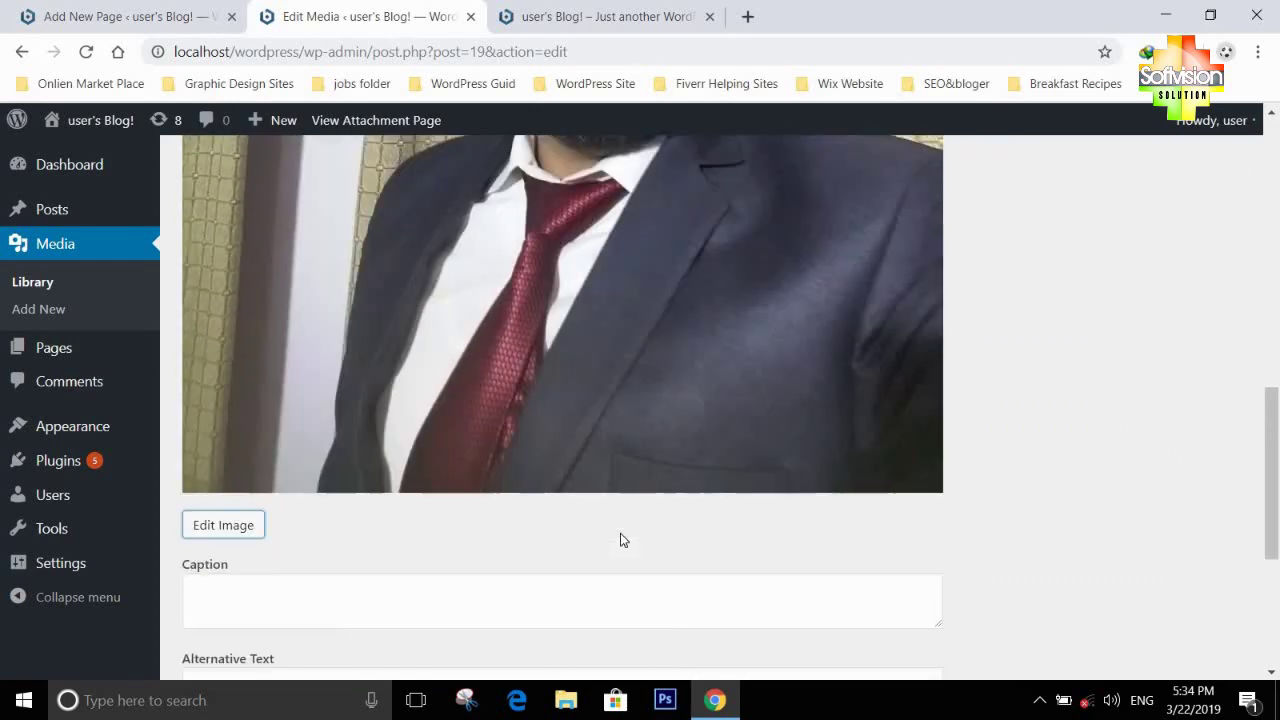
{"action": "scroll", "coordinate": [621, 537], "scroll_direction": "up", "scroll_amount": 6}
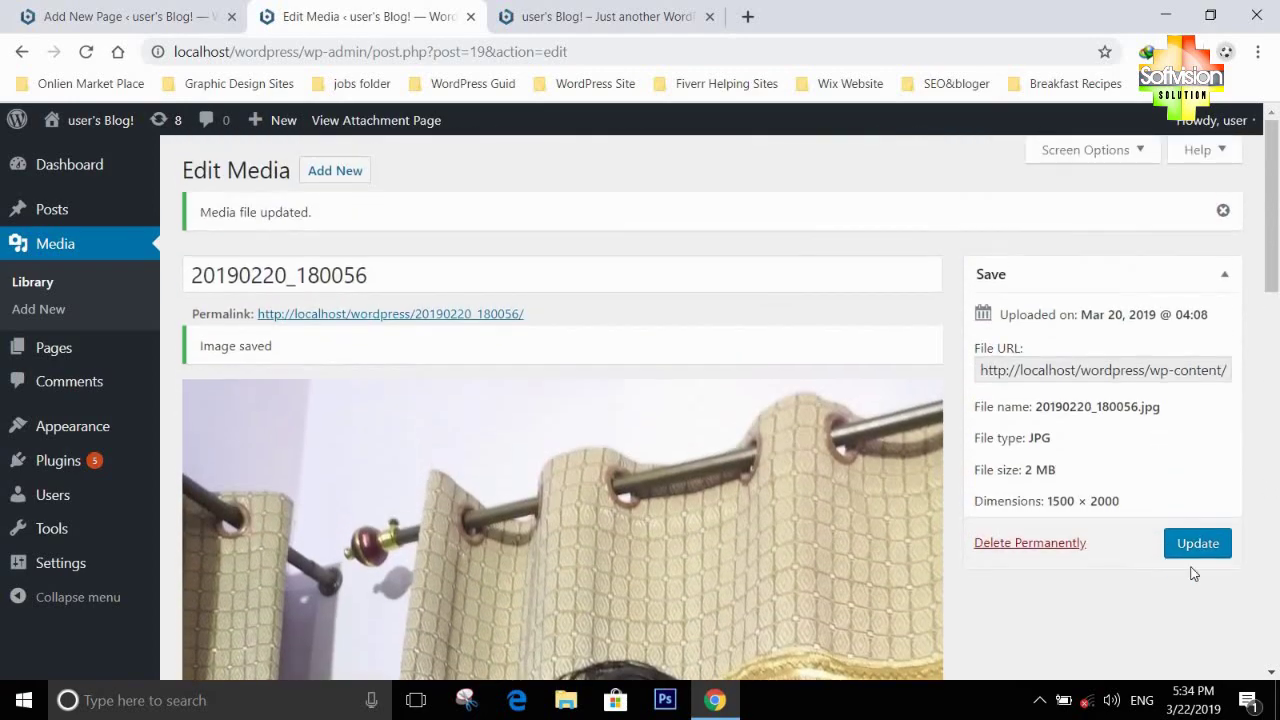
{"action": "left_click", "coordinate": [1195, 547]}
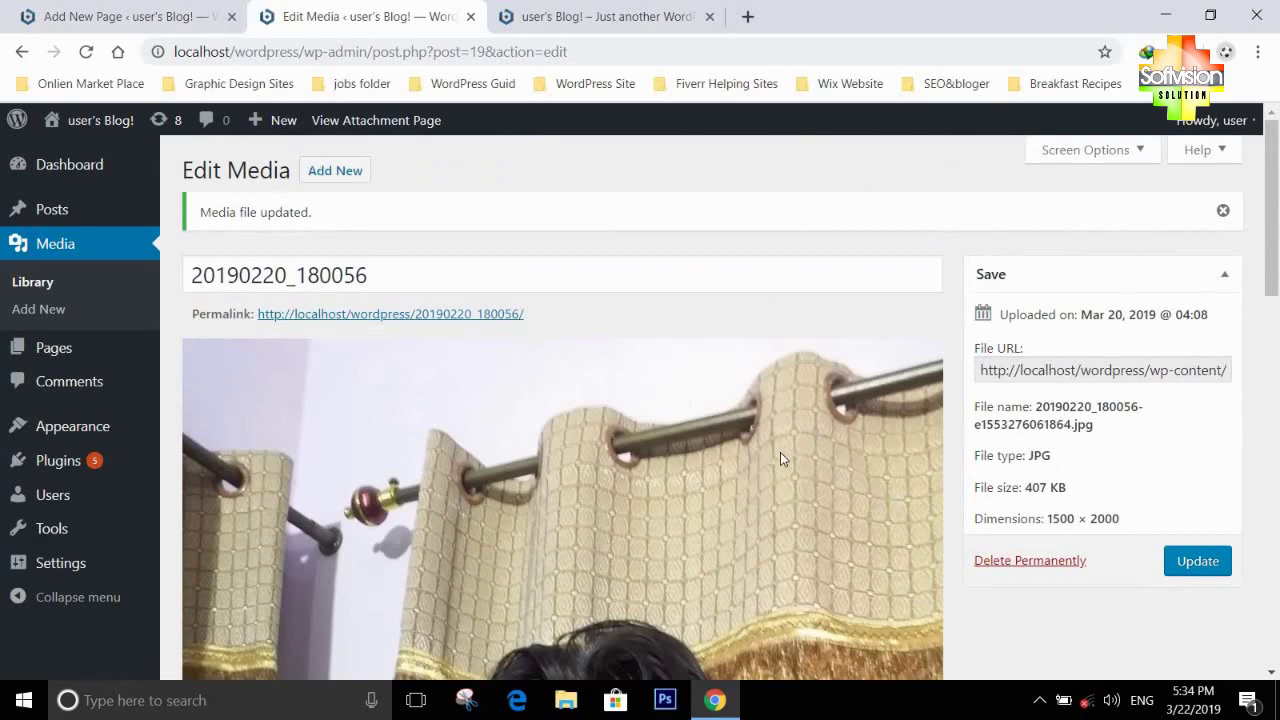
Review the whole rotated photo on its Edit Media page
{"action": "scroll", "coordinate": [840, 466], "scroll_direction": "down", "scroll_amount": 10}
{"action": "scroll", "coordinate": [1094, 471], "scroll_direction": "up", "scroll_amount": 10}
{"action": "scroll", "coordinate": [1102, 517], "scroll_direction": "down", "scroll_amount": 7}
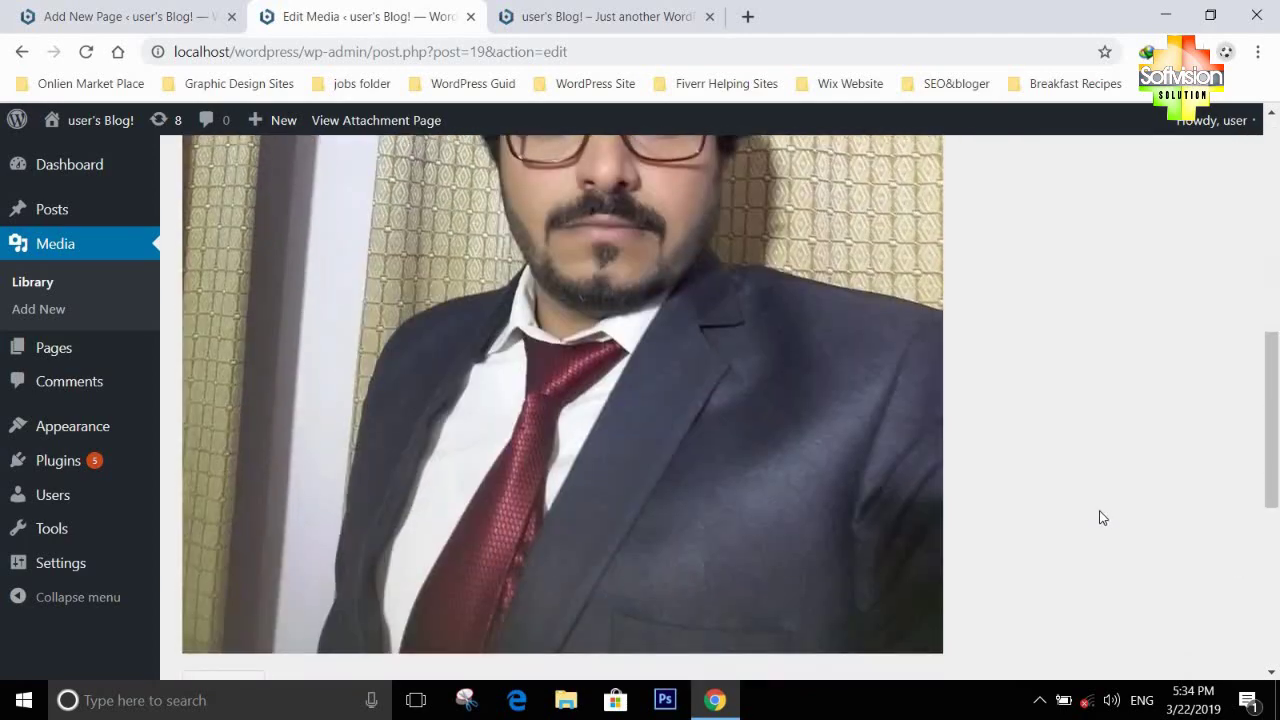
{"action": "scroll", "coordinate": [1101, 516], "scroll_direction": "down", "scroll_amount": 4}
{"action": "scroll", "coordinate": [1094, 509], "scroll_direction": "up", "scroll_amount": 10}
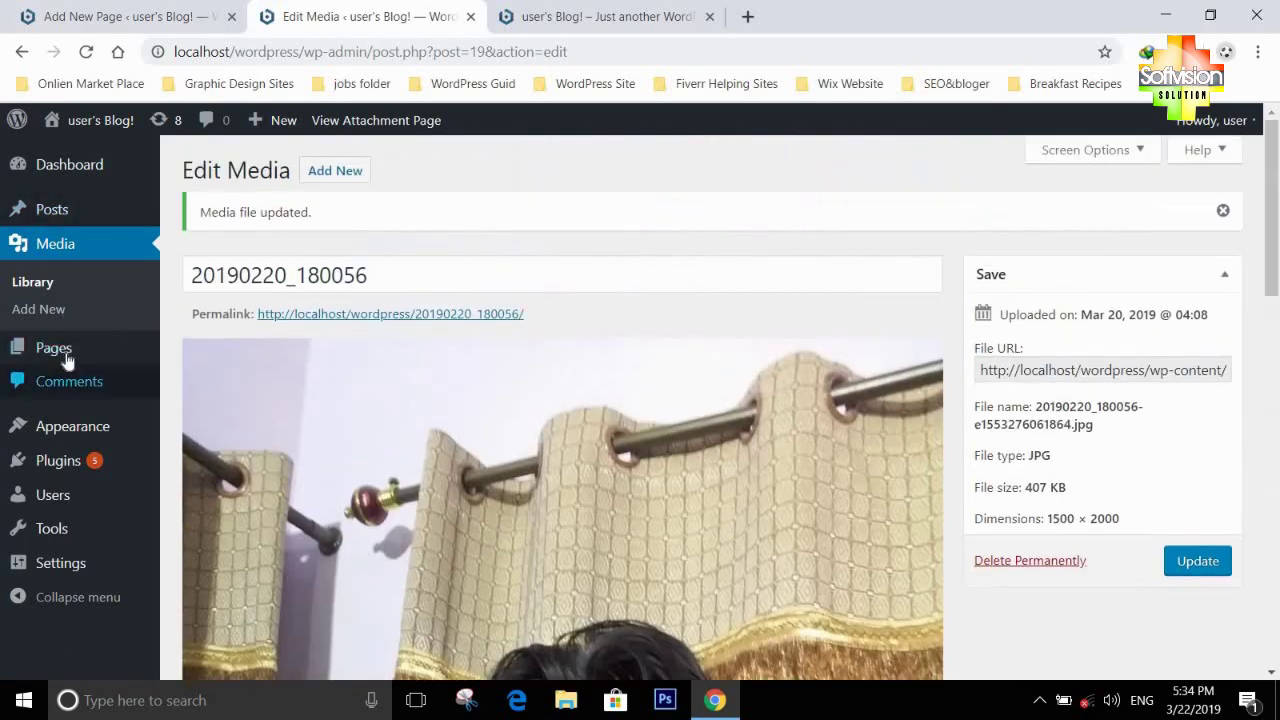
{"action": "mouse_move", "coordinate": [127, 364]}
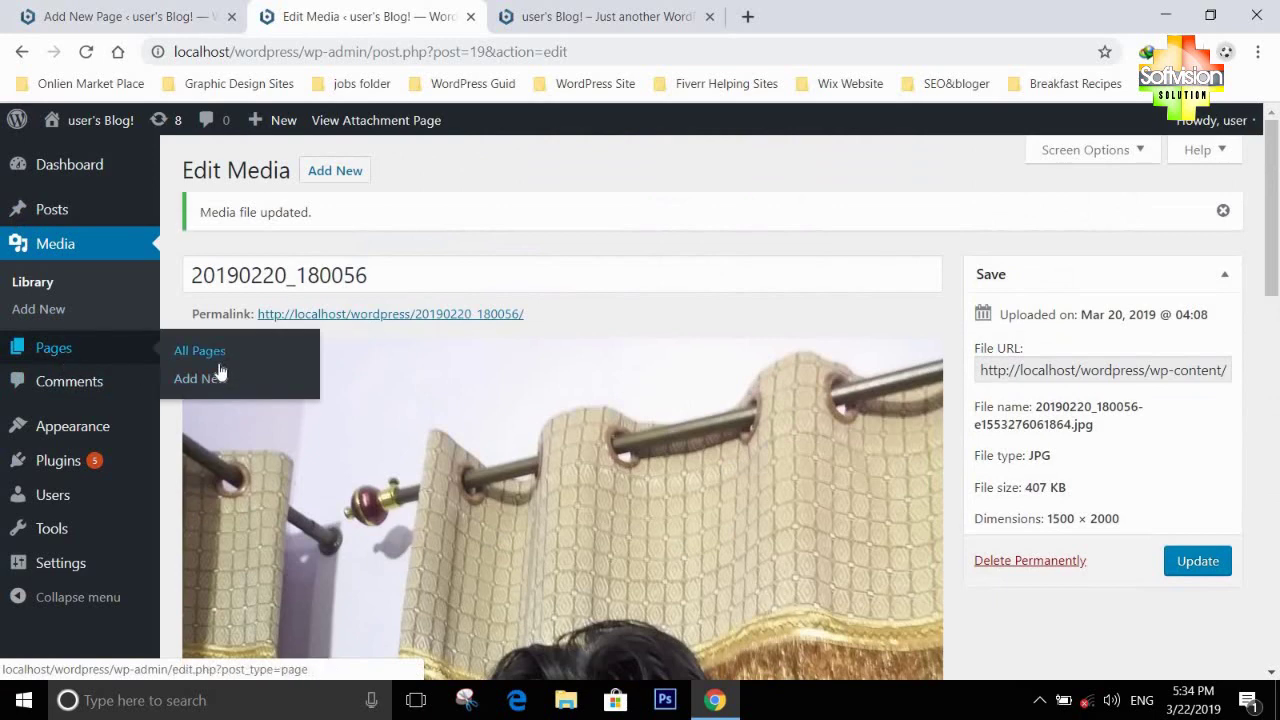
Return to the photo's image editor, check the preview and update the media file again
{"action": "left_click", "coordinate": [22, 52]}
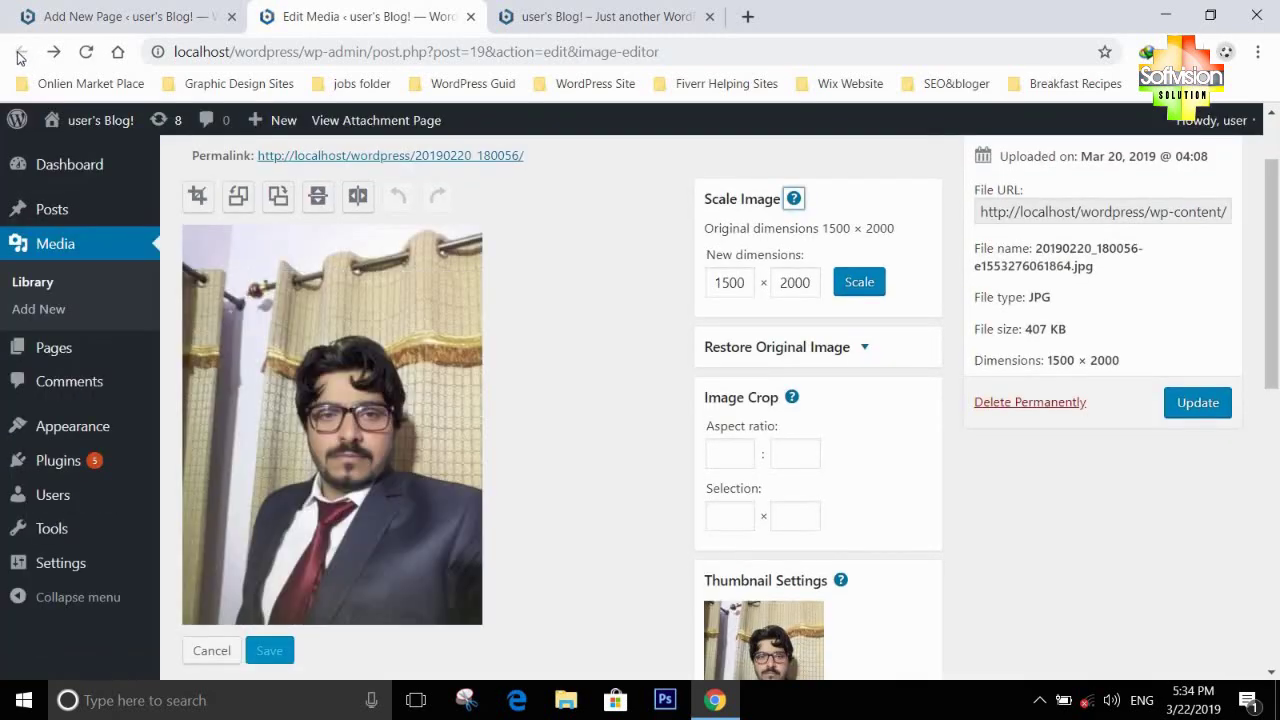
{"action": "scroll", "coordinate": [614, 325], "scroll_direction": "up", "scroll_amount": 1}
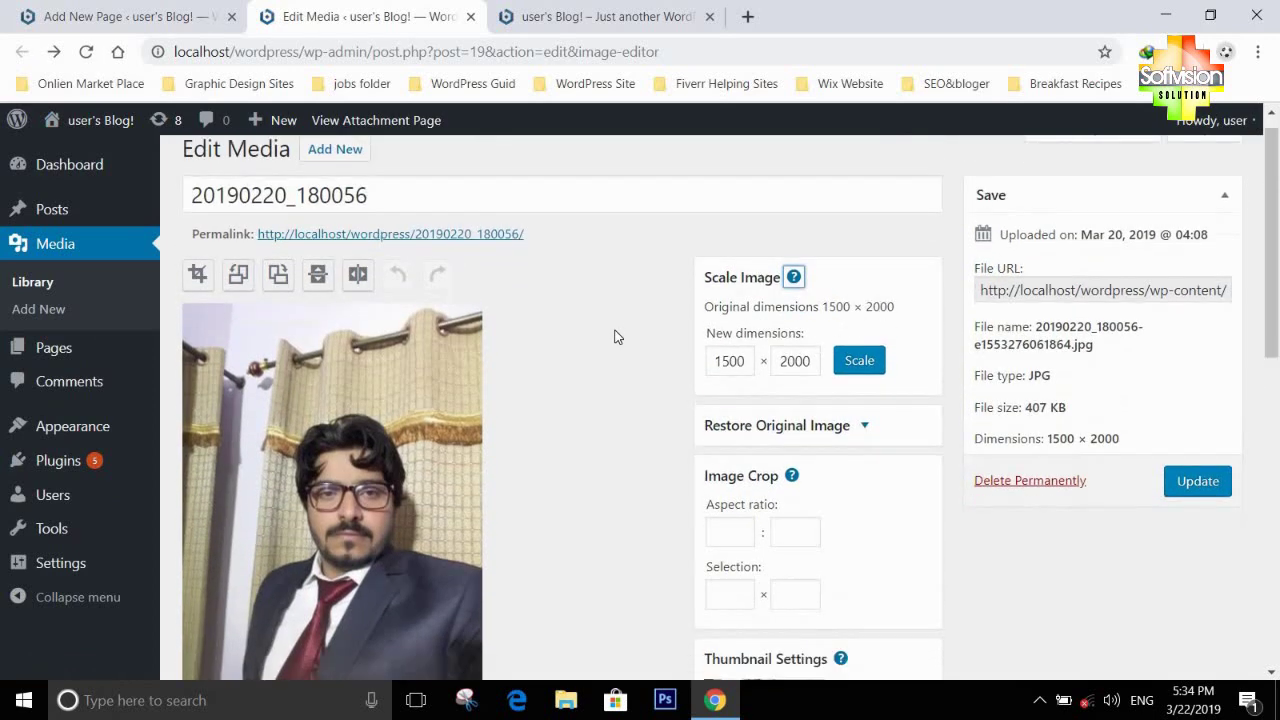
{"action": "scroll", "coordinate": [614, 337], "scroll_direction": "down", "scroll_amount": 3}
{"action": "scroll", "coordinate": [1100, 343], "scroll_direction": "up", "scroll_amount": 3}
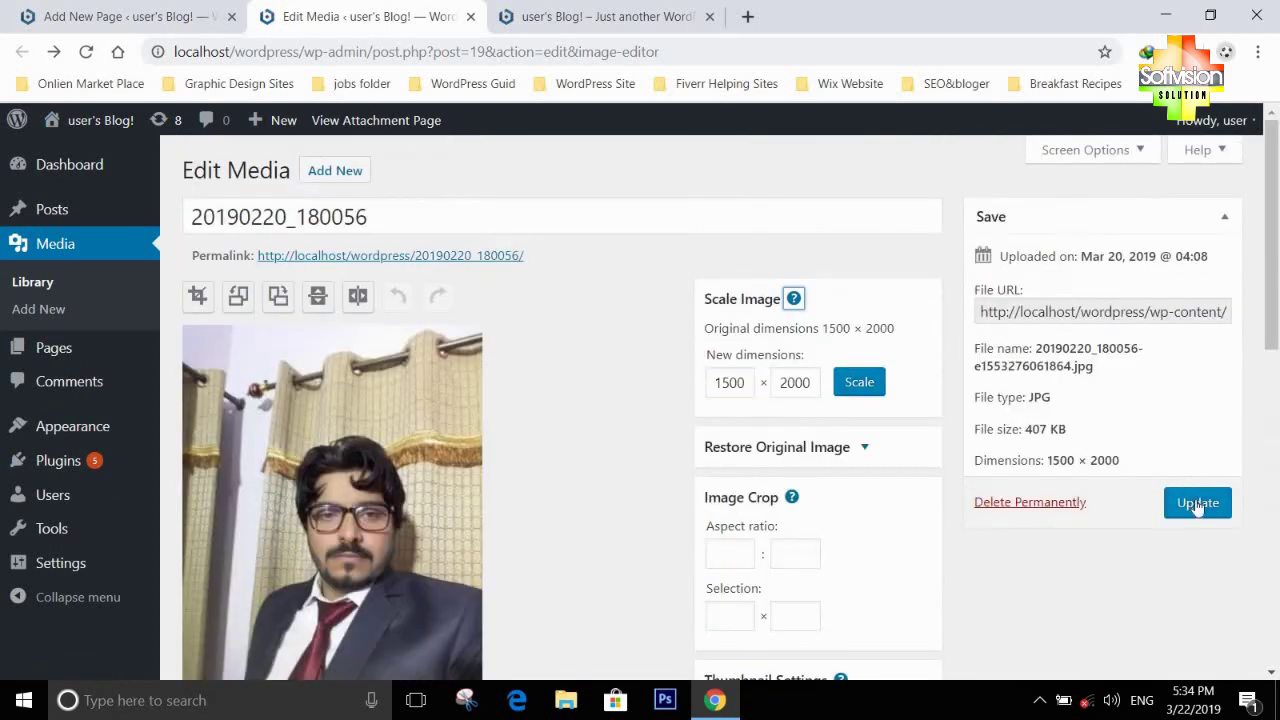
{"action": "left_click", "coordinate": [1197, 503]}
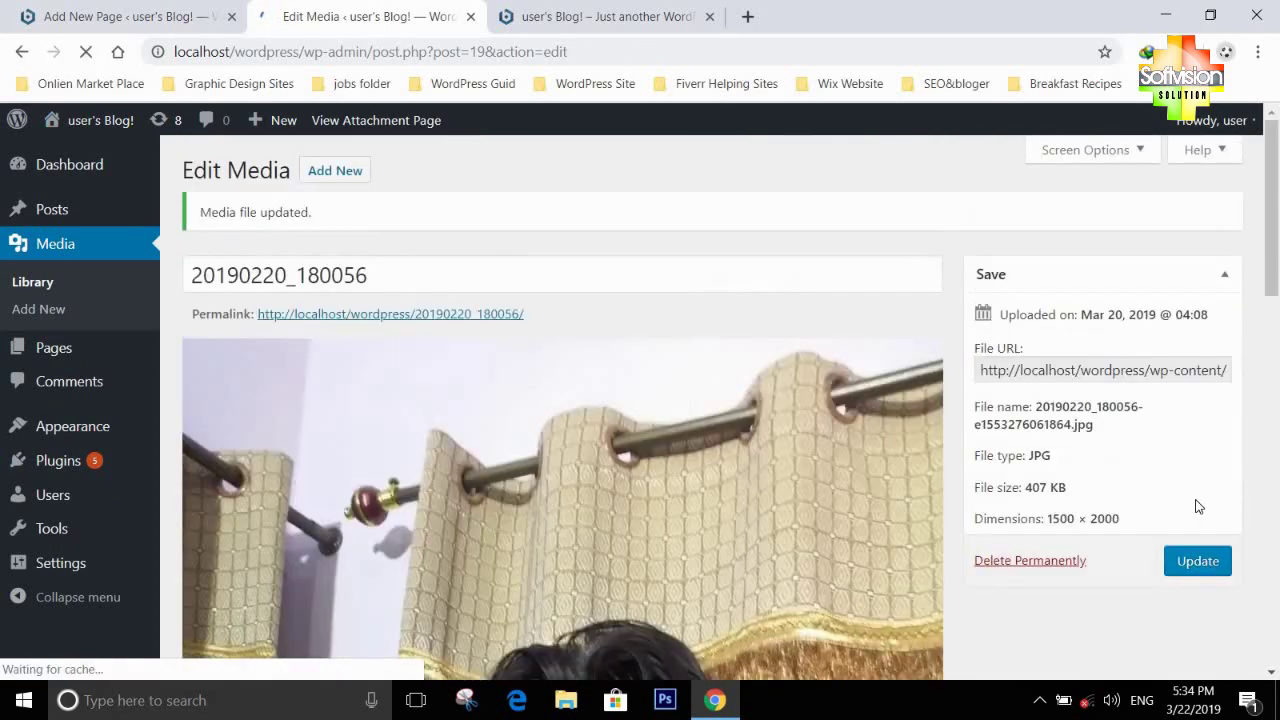
{"action": "left_click", "coordinate": [1214, 561]}
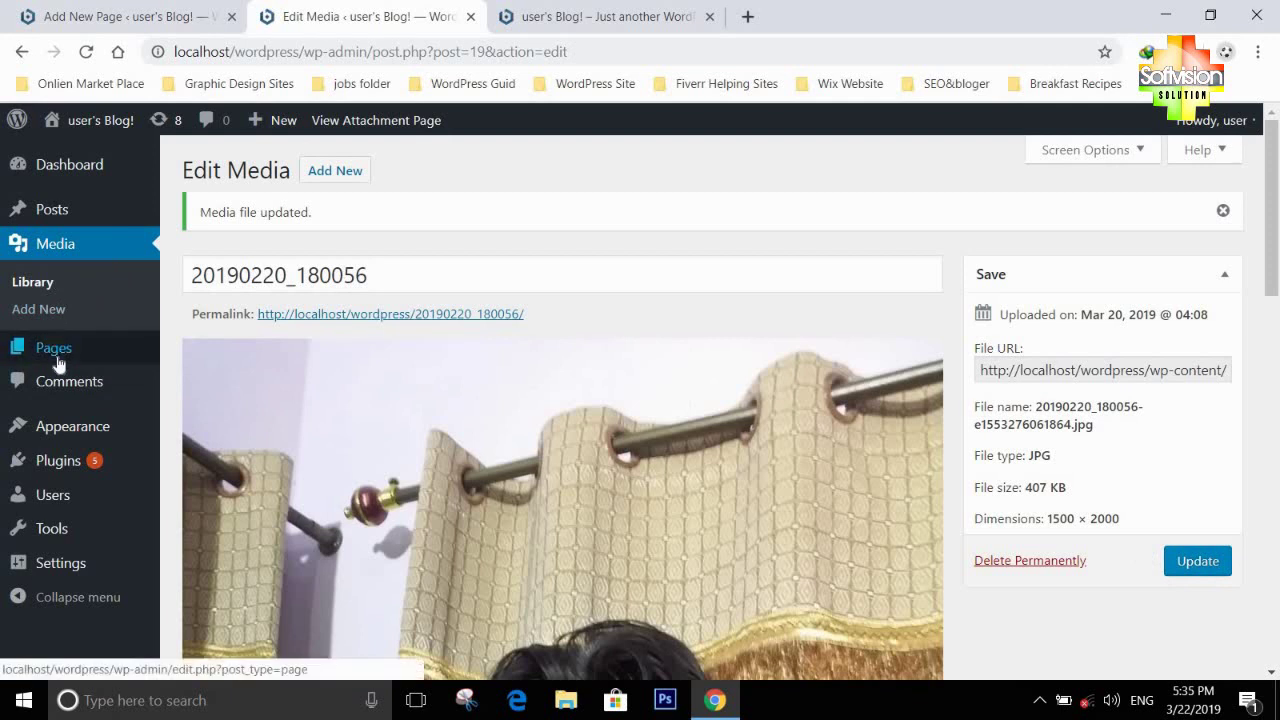
Go to the list of all pages and open the "My Shop" draft for editing
{"action": "mouse_move", "coordinate": [58, 364]}
{"action": "left_click", "coordinate": [200, 351]}
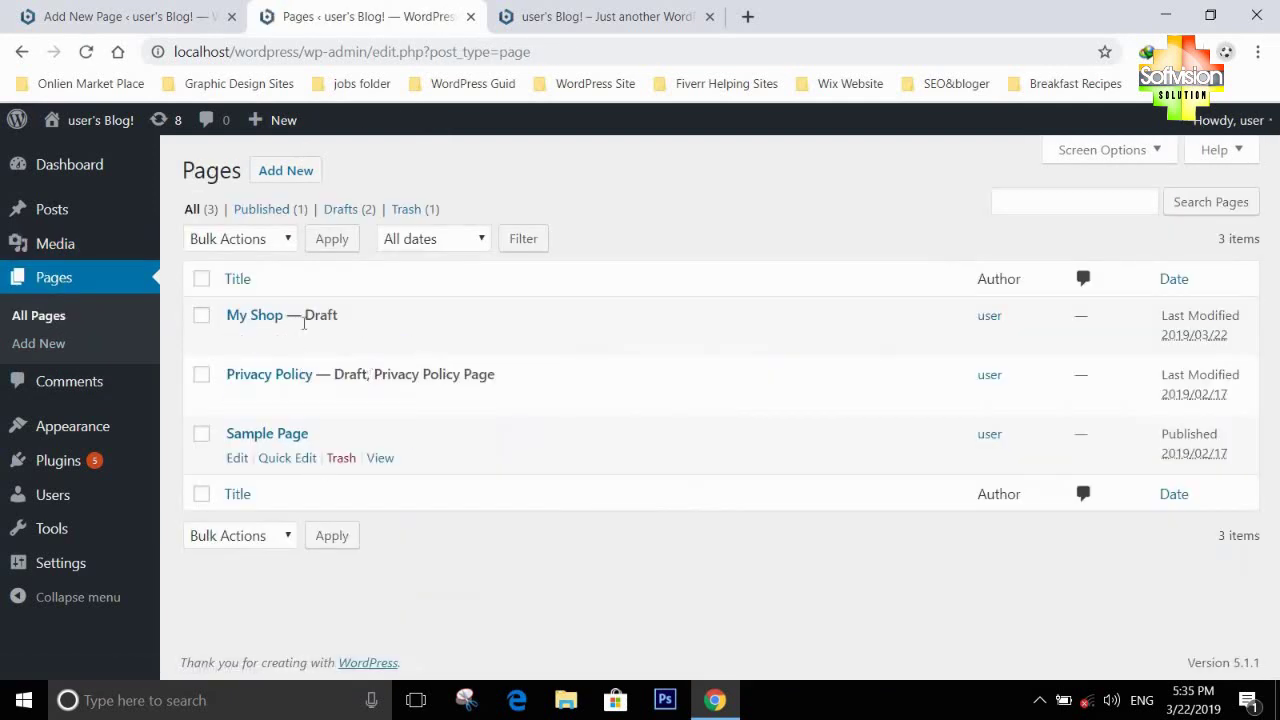
{"action": "mouse_move", "coordinate": [327, 332]}
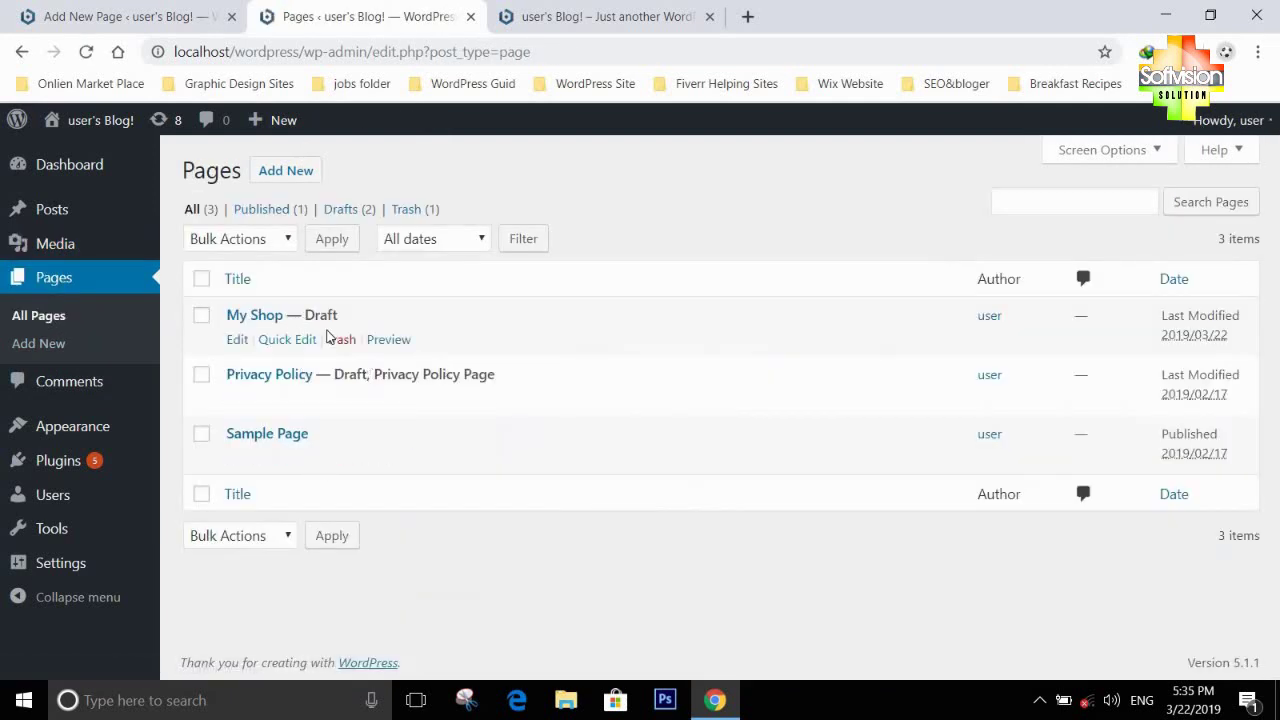
{"action": "left_click", "coordinate": [238, 342]}
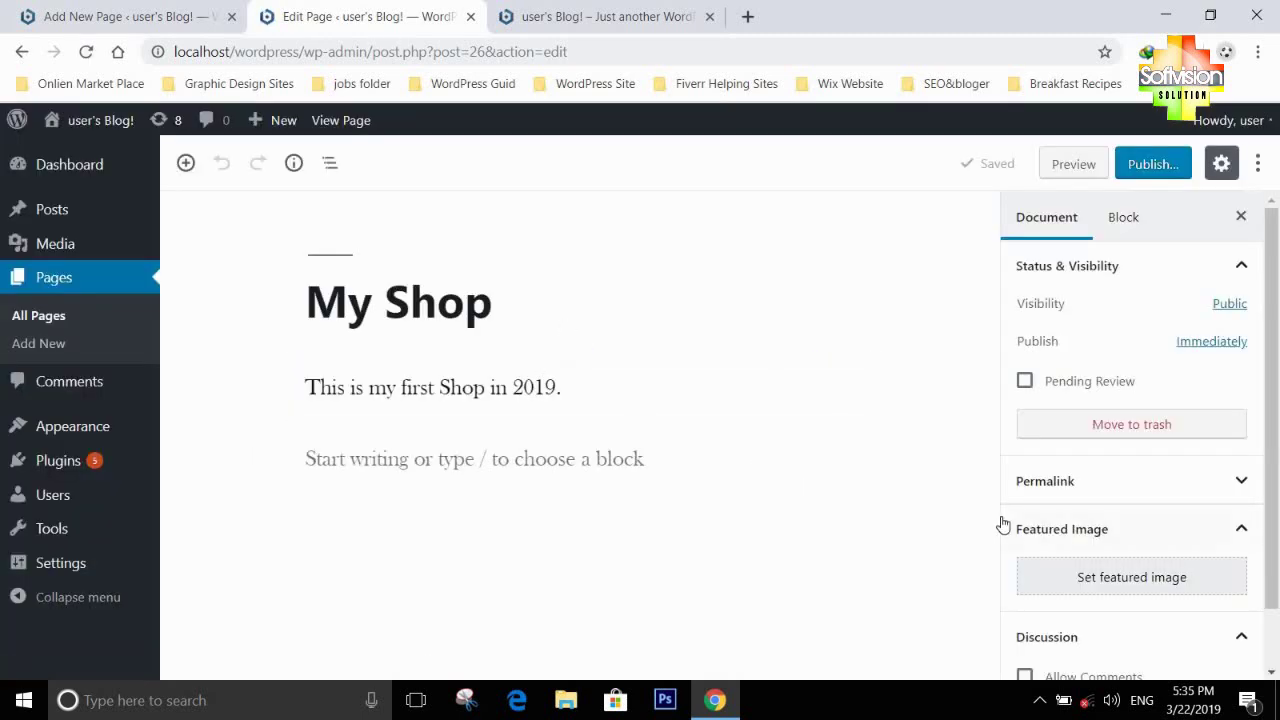
Open the featured image picker for the page and select the portrait photo in the media library
{"action": "scroll", "coordinate": [1010, 520], "scroll_direction": "down", "scroll_amount": 1}
{"action": "left_click", "coordinate": [1160, 515]}
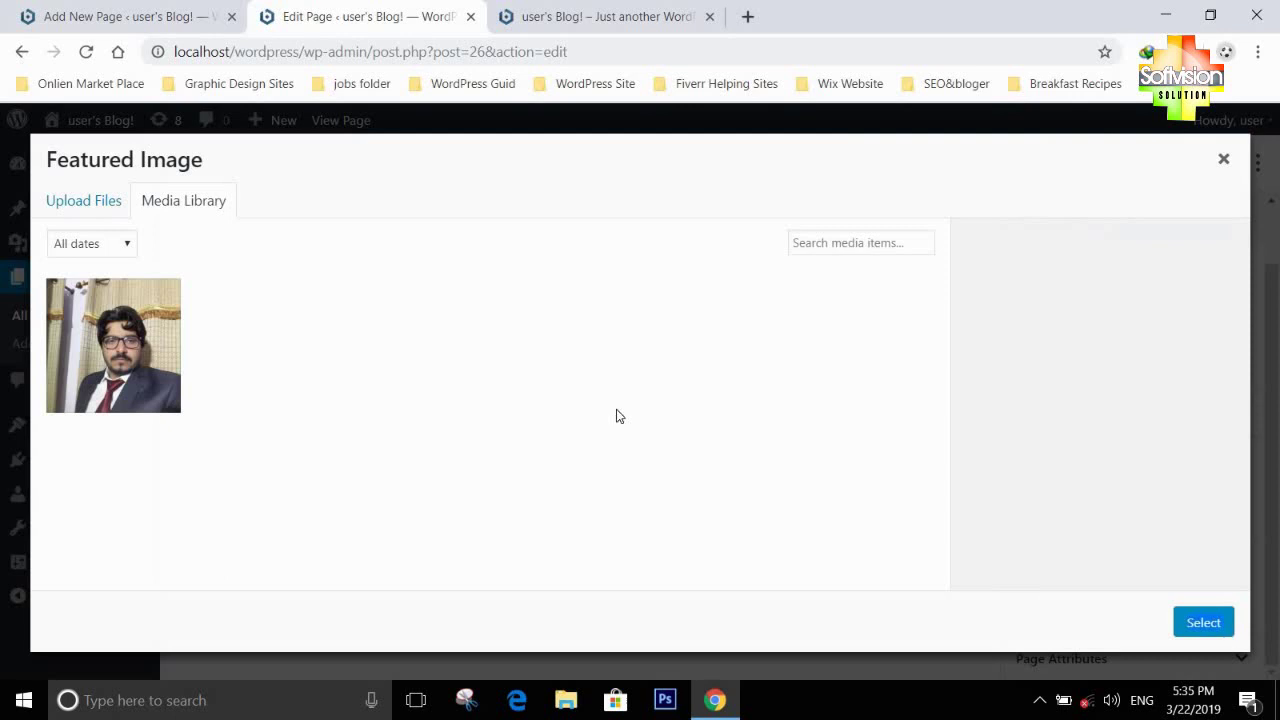
{"action": "left_click", "coordinate": [102, 345]}
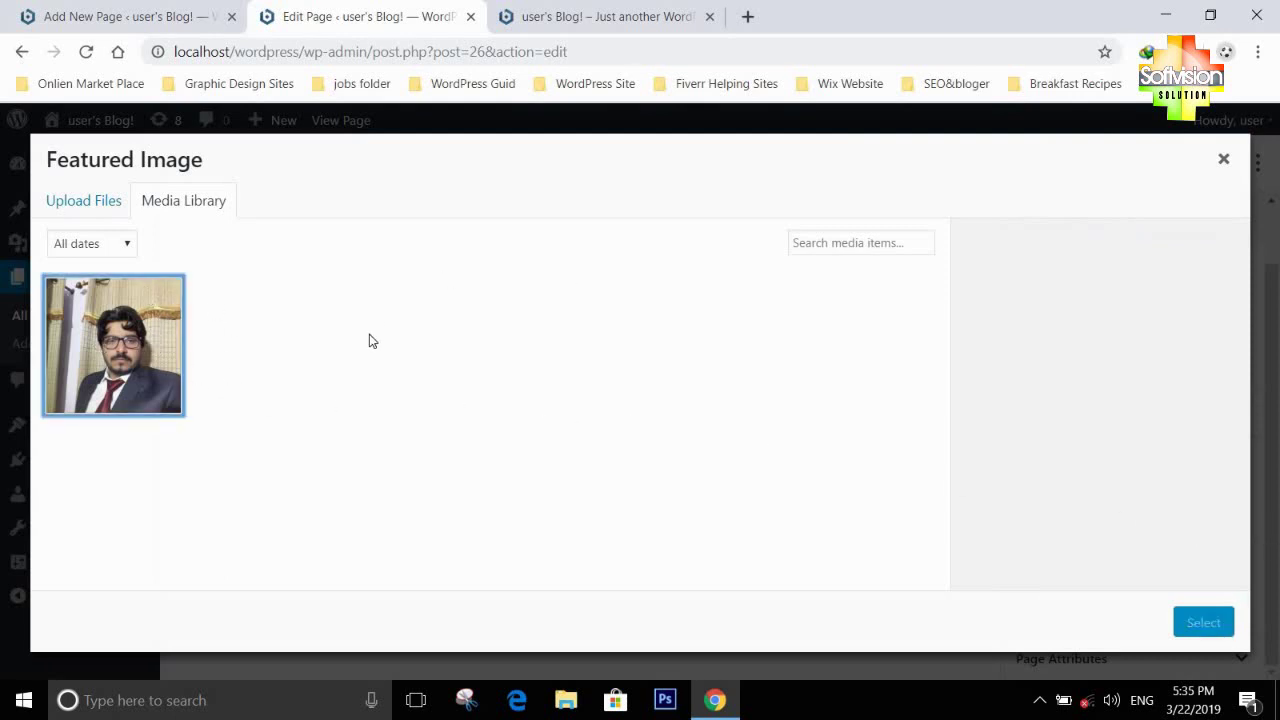
{"action": "left_click", "coordinate": [99, 203]}
{"action": "left_click", "coordinate": [166, 204]}
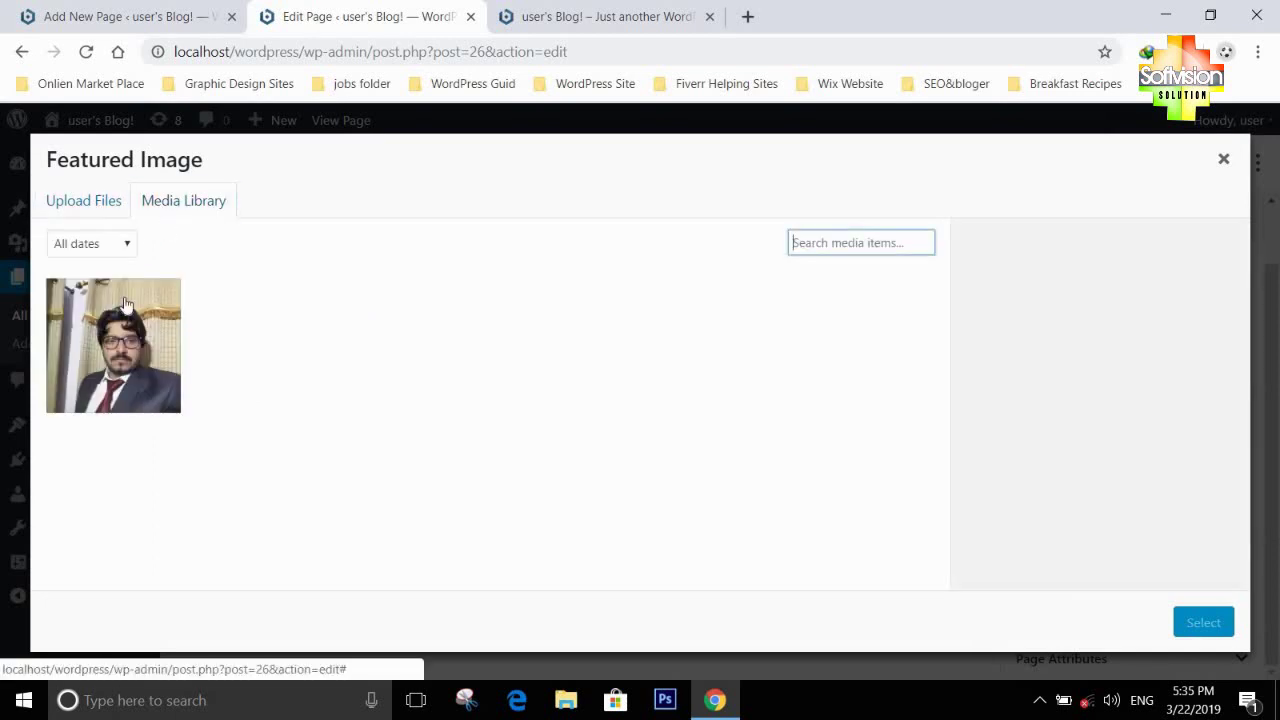
{"action": "left_click", "coordinate": [160, 365]}
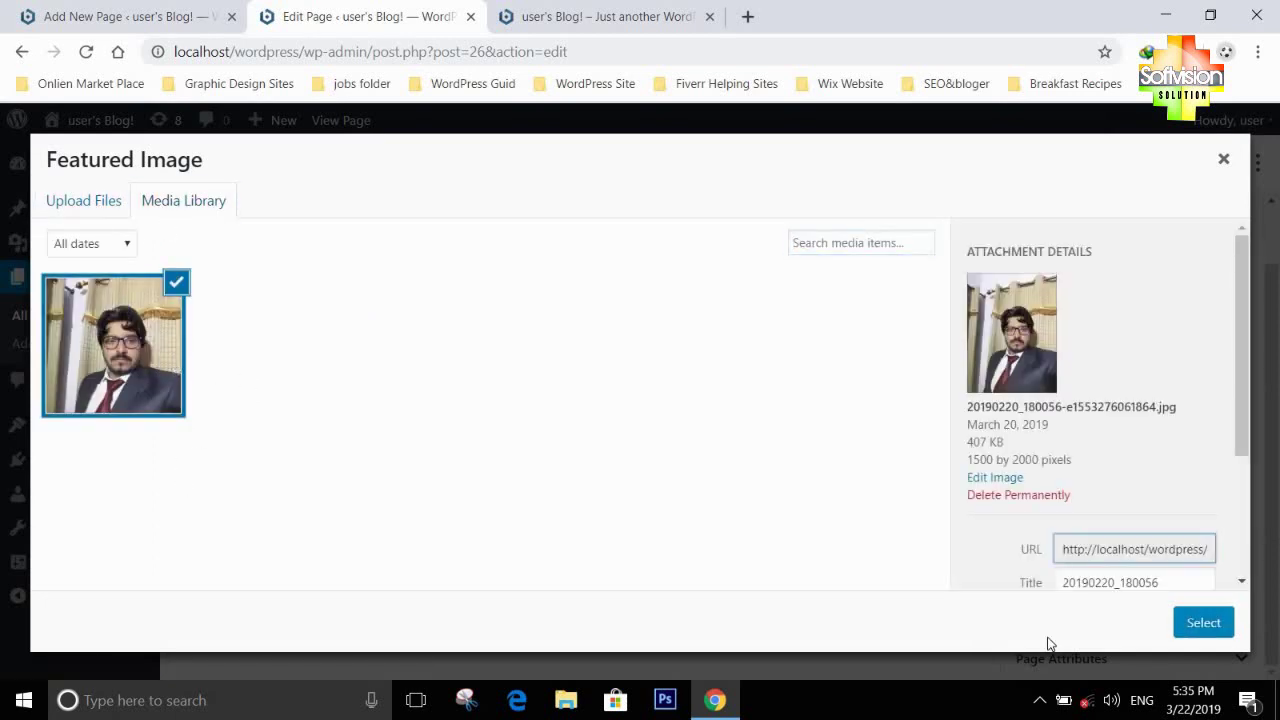
Examine the photo's attachment details, including the alt text field, and enlarge the description box
{"action": "left_click", "coordinate": [1245, 440]}
{"action": "left_click_drag", "start_coordinate": [1245, 440], "coordinate": [1220, 568]}
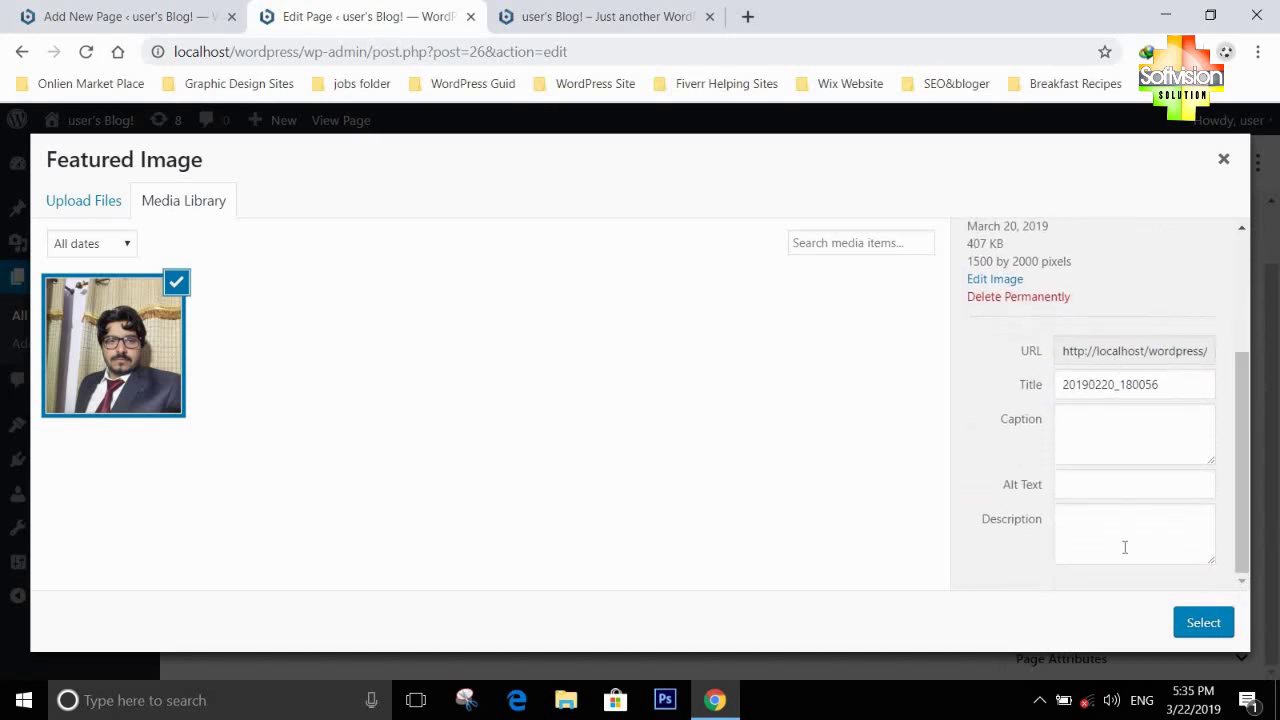
{"action": "left_click", "coordinate": [1114, 483]}
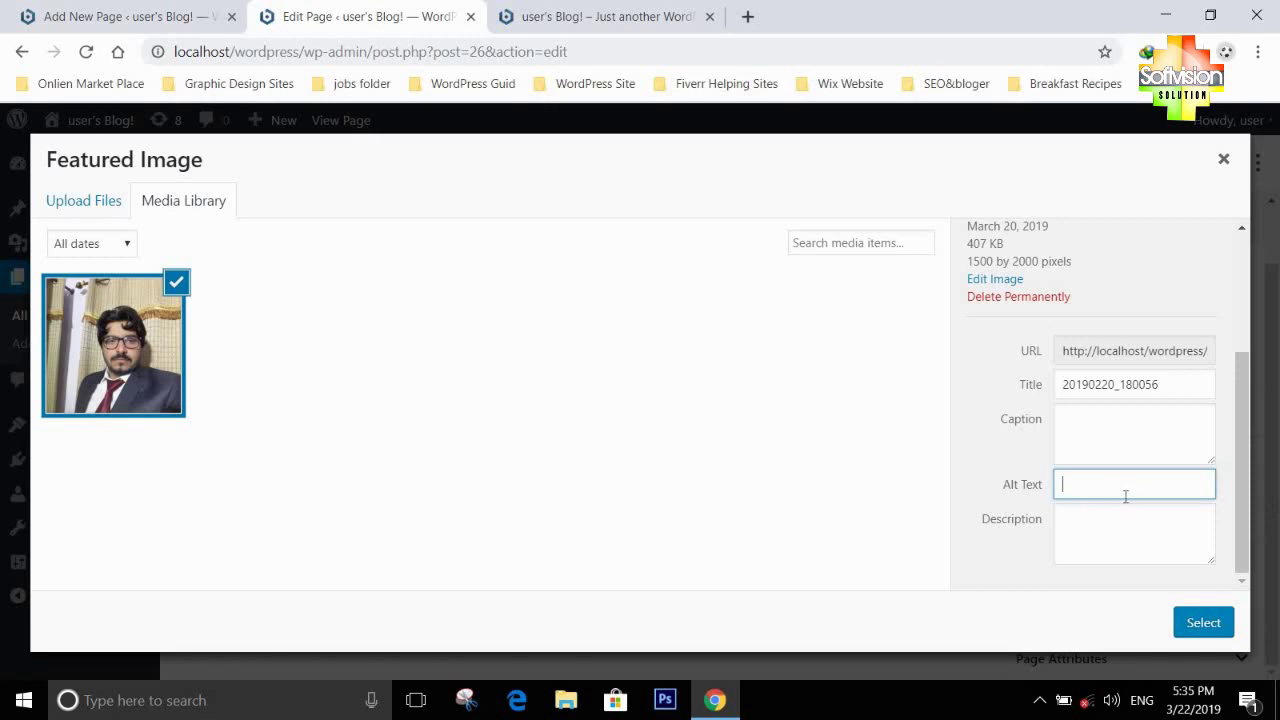
{"action": "left_click", "coordinate": [1091, 541]}
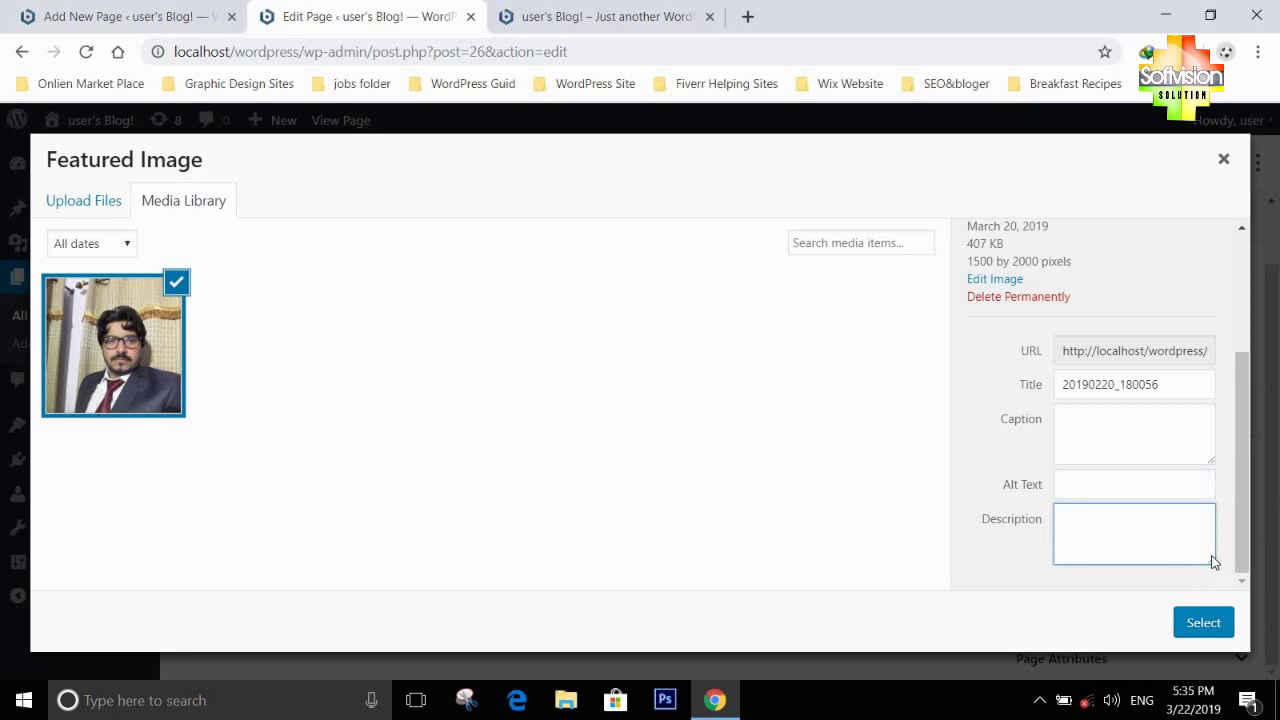
{"action": "left_click_drag", "start_coordinate": [1212, 561], "coordinate": [1218, 710]}
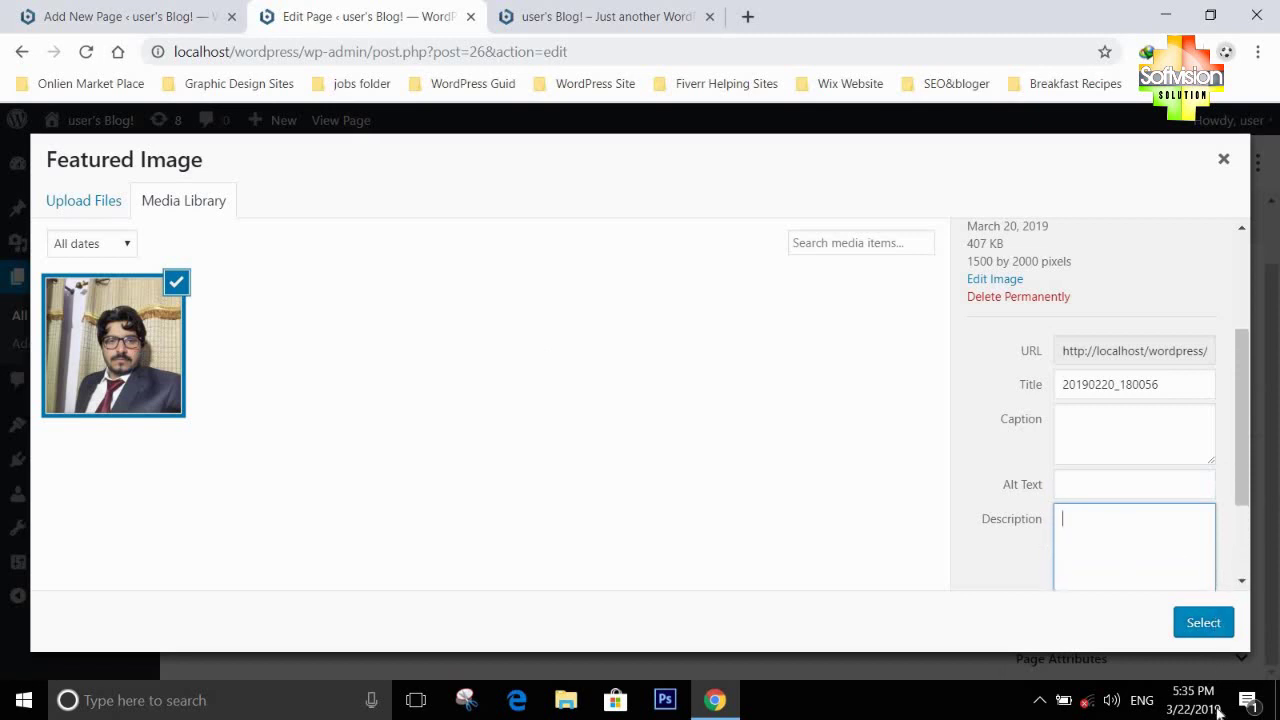
{"action": "left_click", "coordinate": [1197, 514]}
{"action": "double_click", "coordinate": [1186, 486]}
{"action": "left_click", "coordinate": [1220, 543]}
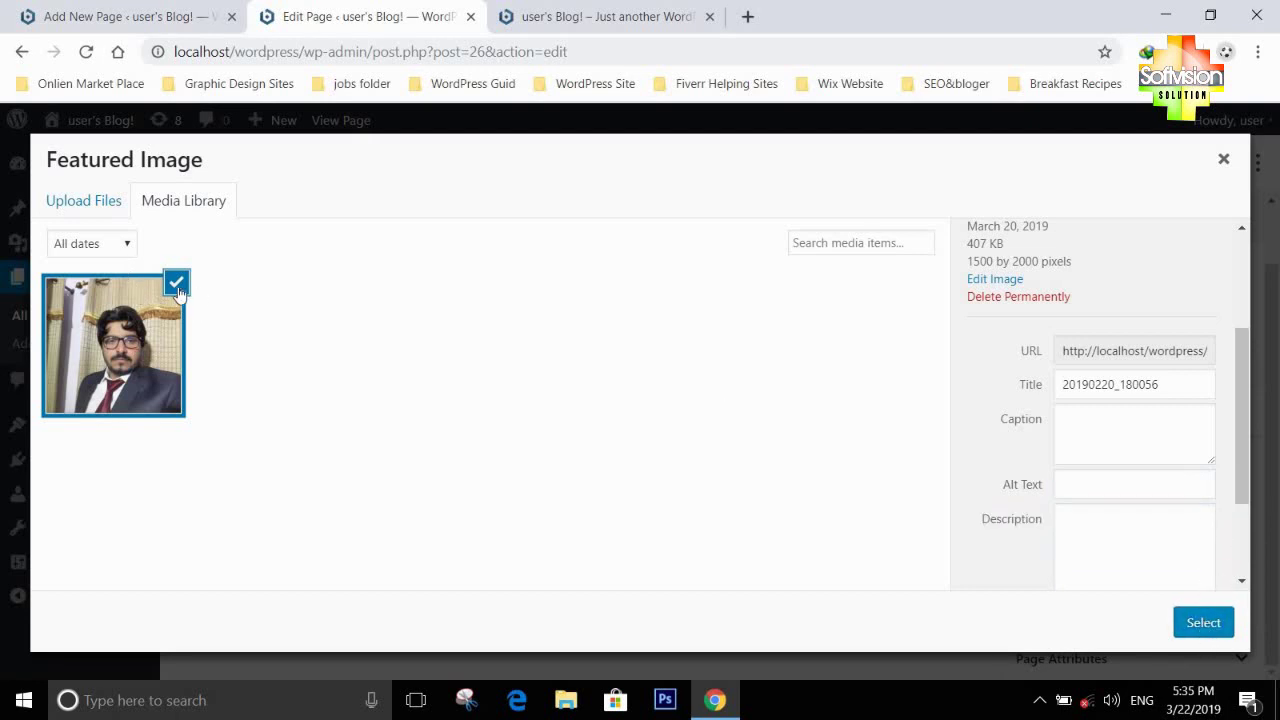
Set the selected photo as the page's featured image and check its preview in the document settings
{"action": "left_click", "coordinate": [1190, 625]}
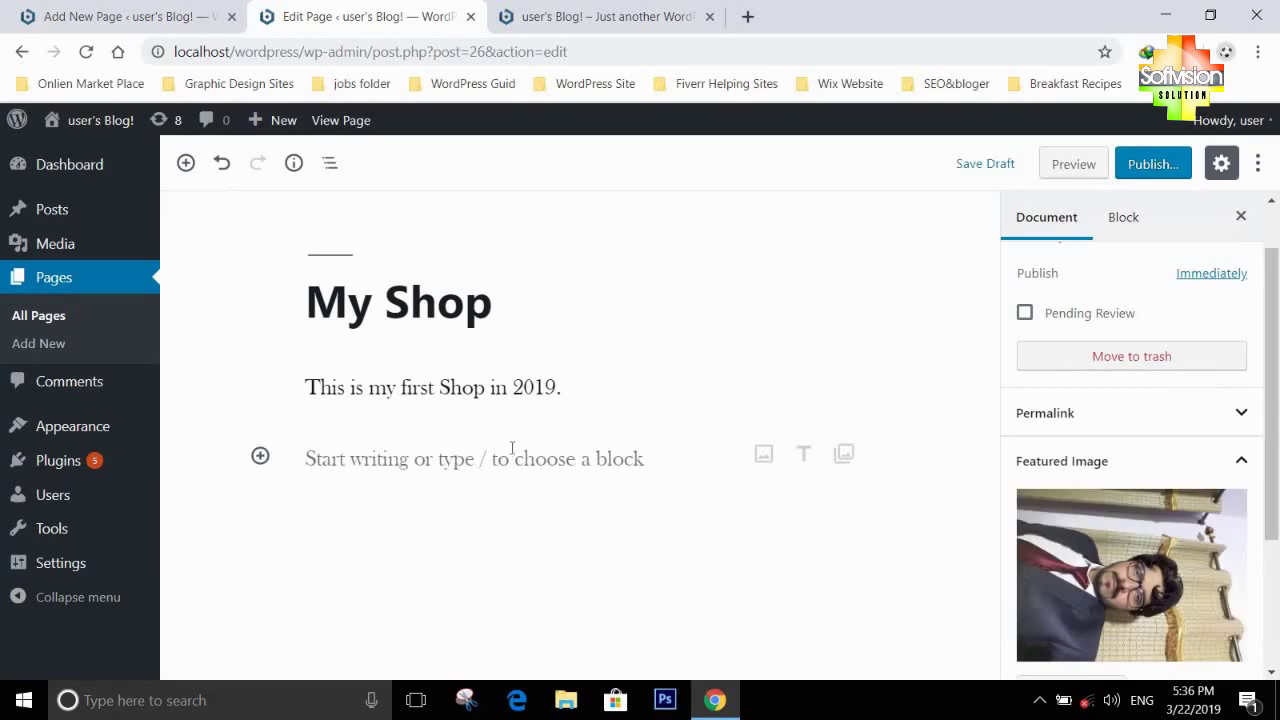
{"action": "scroll", "coordinate": [1245, 545], "scroll_direction": "down", "scroll_amount": 2}
{"action": "scroll", "coordinate": [1150, 525], "scroll_direction": "up", "scroll_amount": 3}
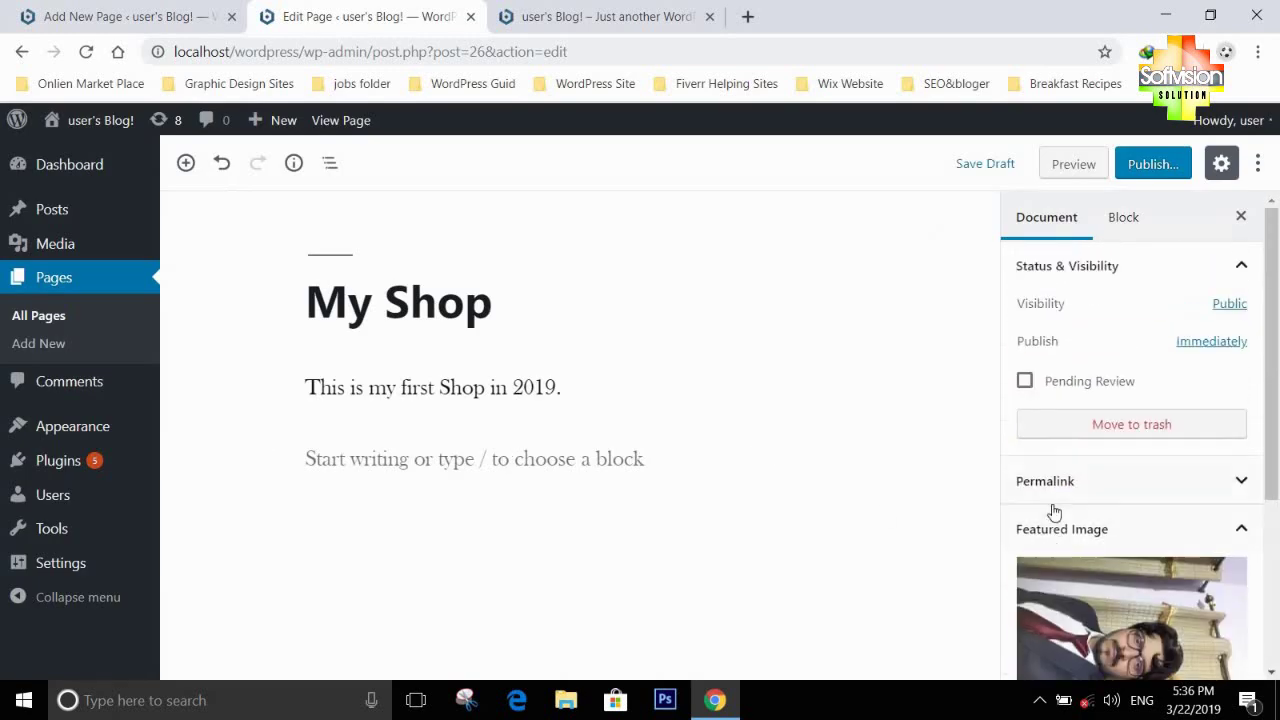
{"action": "scroll", "coordinate": [1054, 512], "scroll_direction": "down", "scroll_amount": 3}
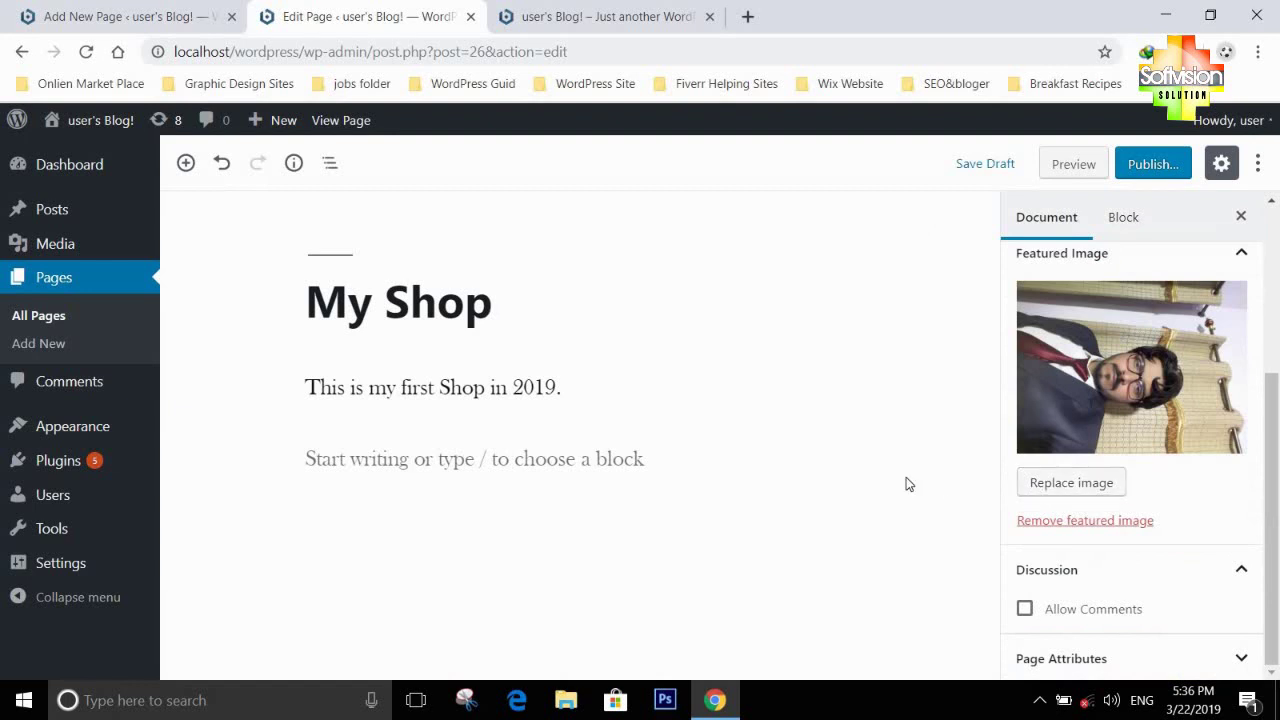
Publish the "My Shop" page immediately with public visibility
{"action": "mouse_move", "coordinate": [872, 482]}
{"action": "mouse_move", "coordinate": [848, 458]}
{"action": "left_click", "coordinate": [1160, 175]}
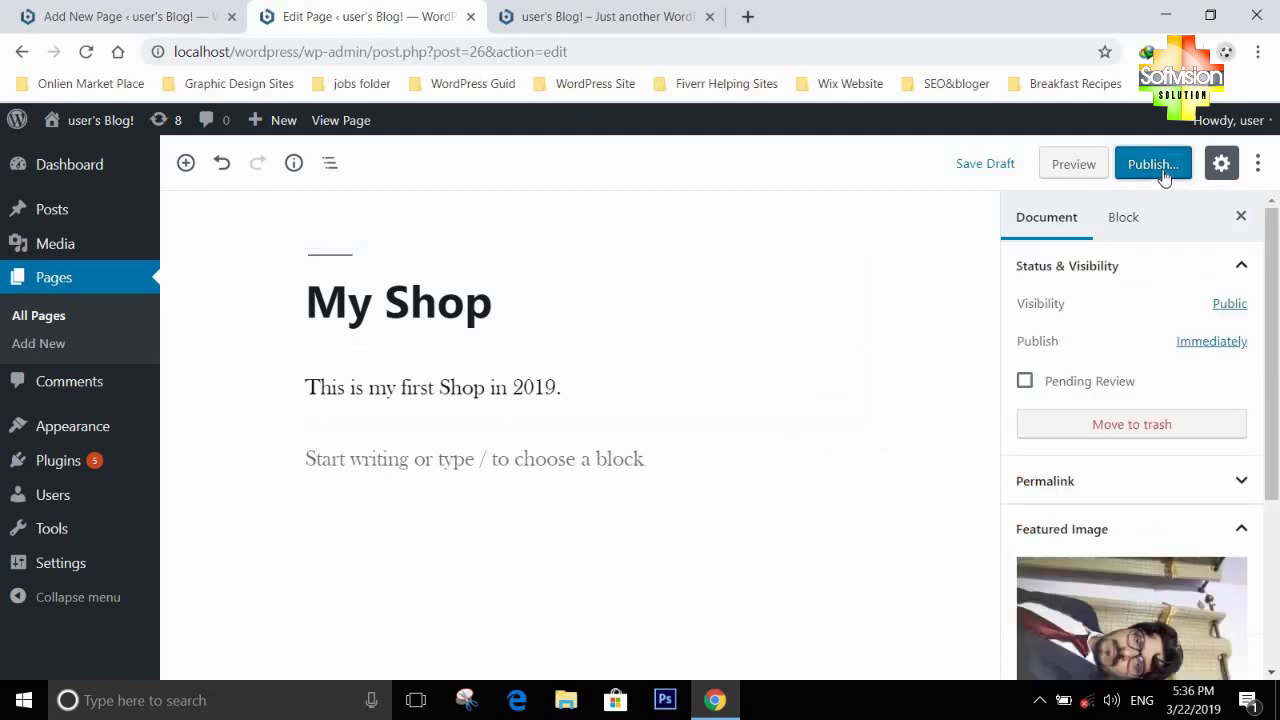
{"action": "left_click", "coordinate": [1163, 176]}
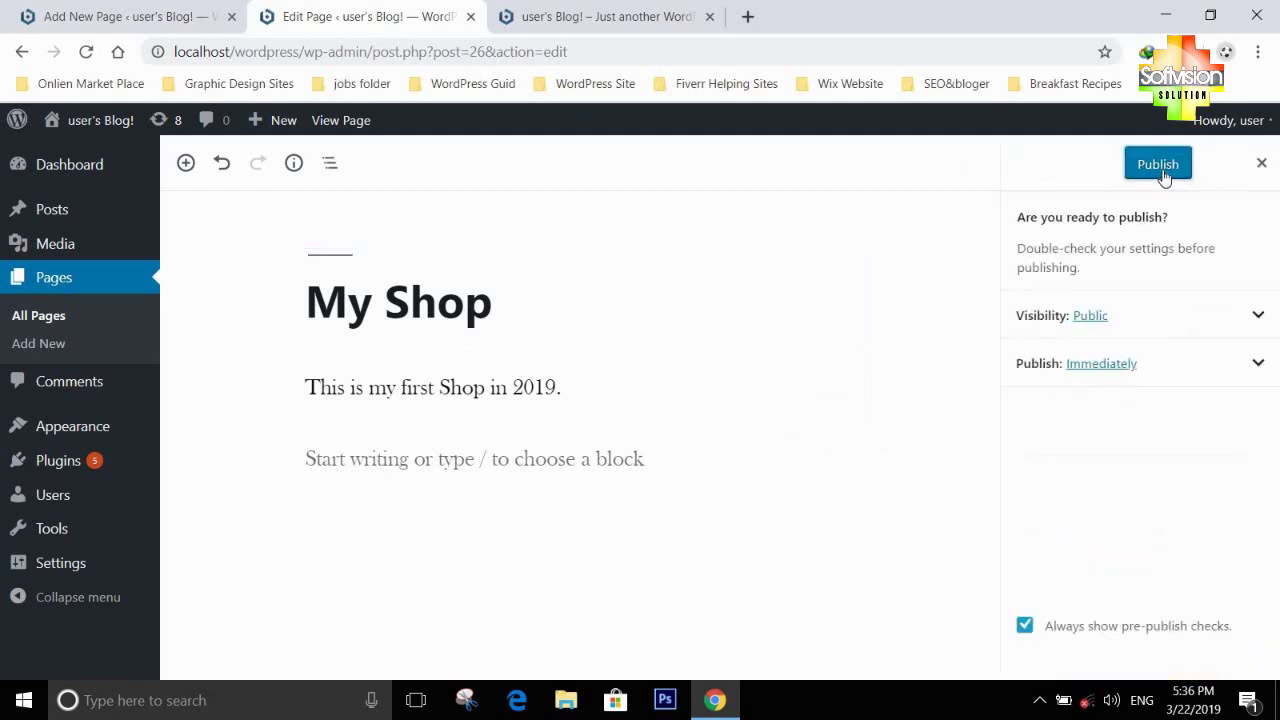
{"action": "left_click", "coordinate": [1160, 170]}
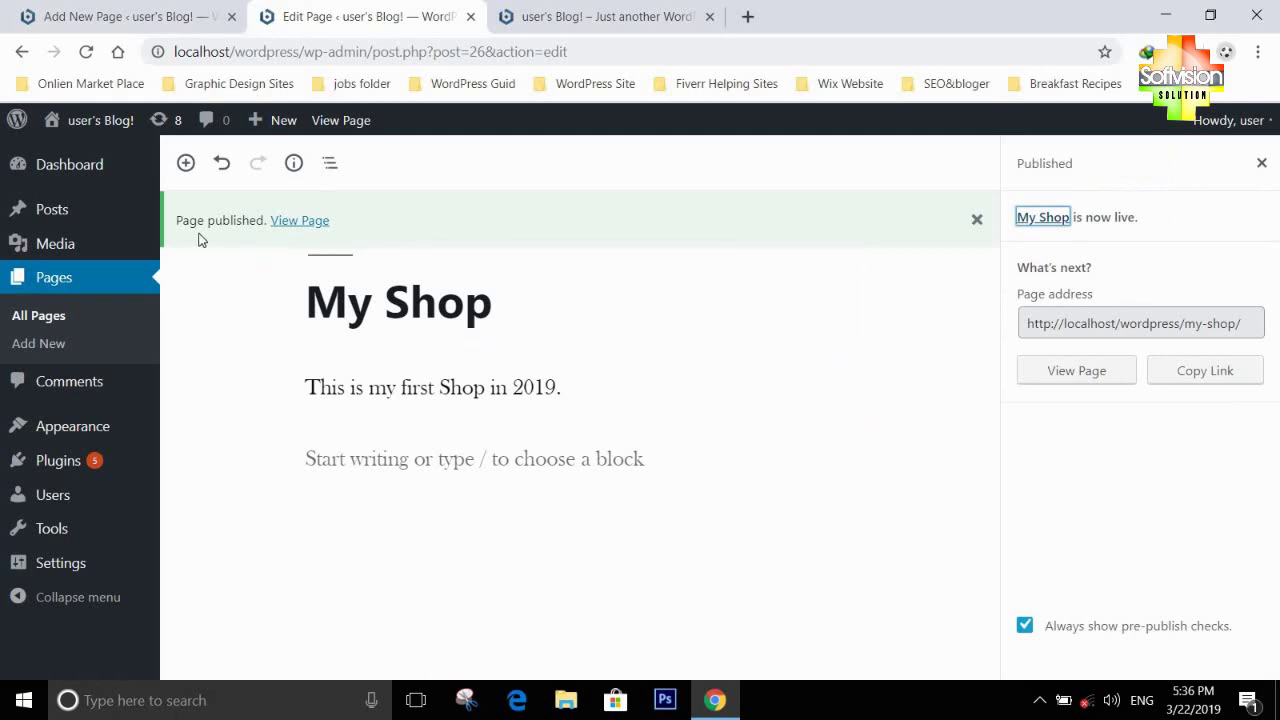
Open the published "My Shop" page in a new tab and look through its header image and text
{"action": "left_click", "coordinate": [300, 222]}
{"action": "right_click", "coordinate": [302, 226]}
{"action": "left_click", "coordinate": [337, 237]}
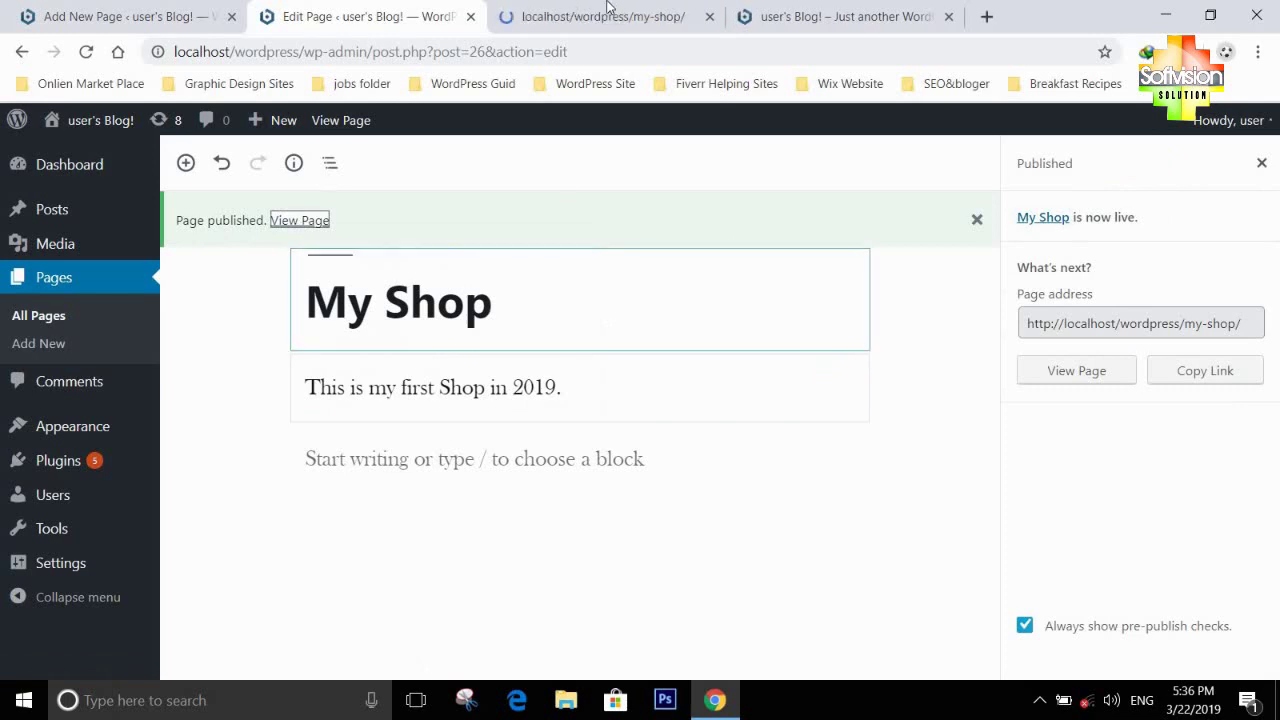
{"action": "left_click", "coordinate": [600, 16]}
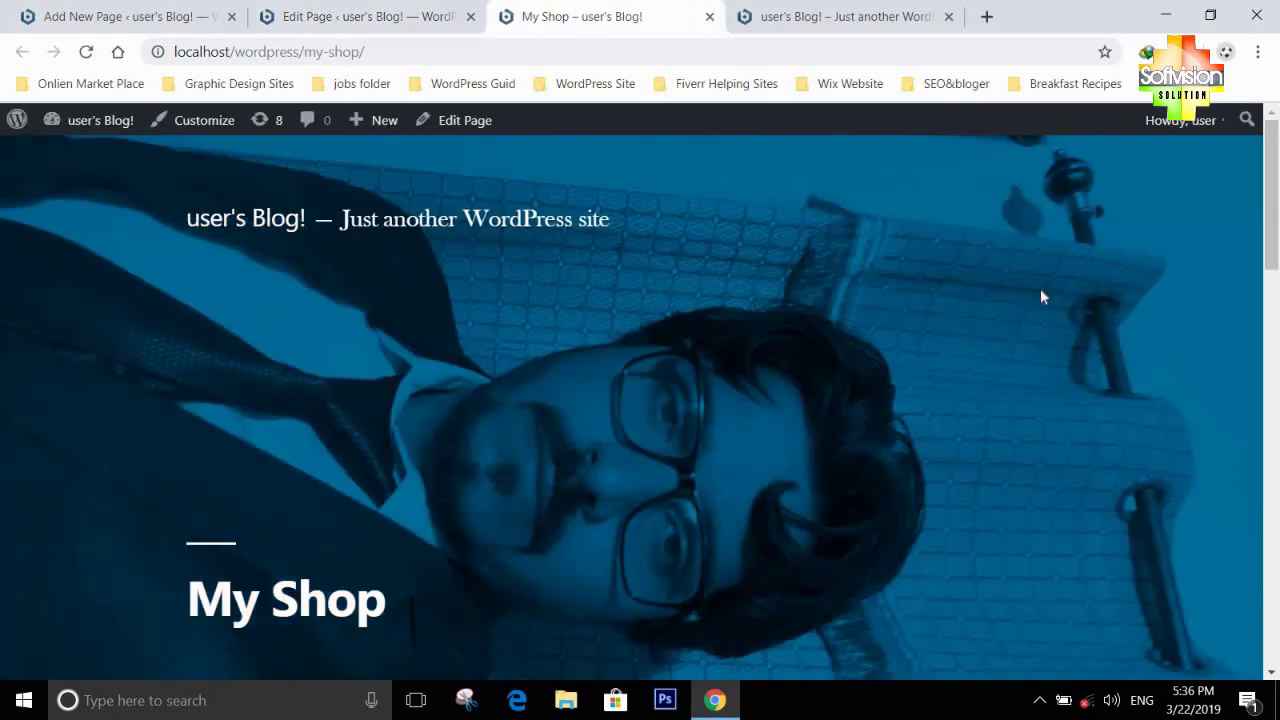
{"action": "scroll", "coordinate": [1040, 290], "scroll_direction": "down", "scroll_amount": 5}
{"action": "scroll", "coordinate": [1035, 293], "scroll_direction": "up", "scroll_amount": 5}
{"action": "scroll", "coordinate": [976, 384], "scroll_direction": "down", "scroll_amount": 4}
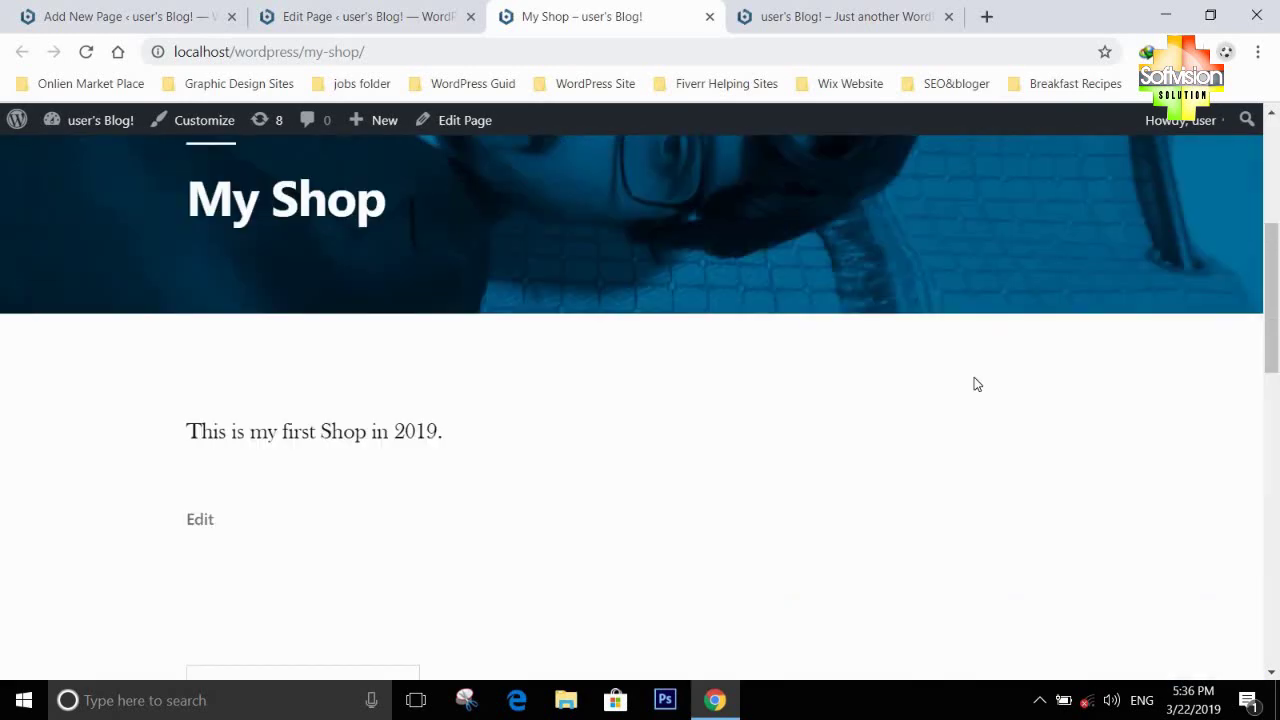
{"action": "triple_click", "coordinate": [965, 384]}
{"action": "scroll", "coordinate": [957, 383], "scroll_direction": "up", "scroll_amount": 4}
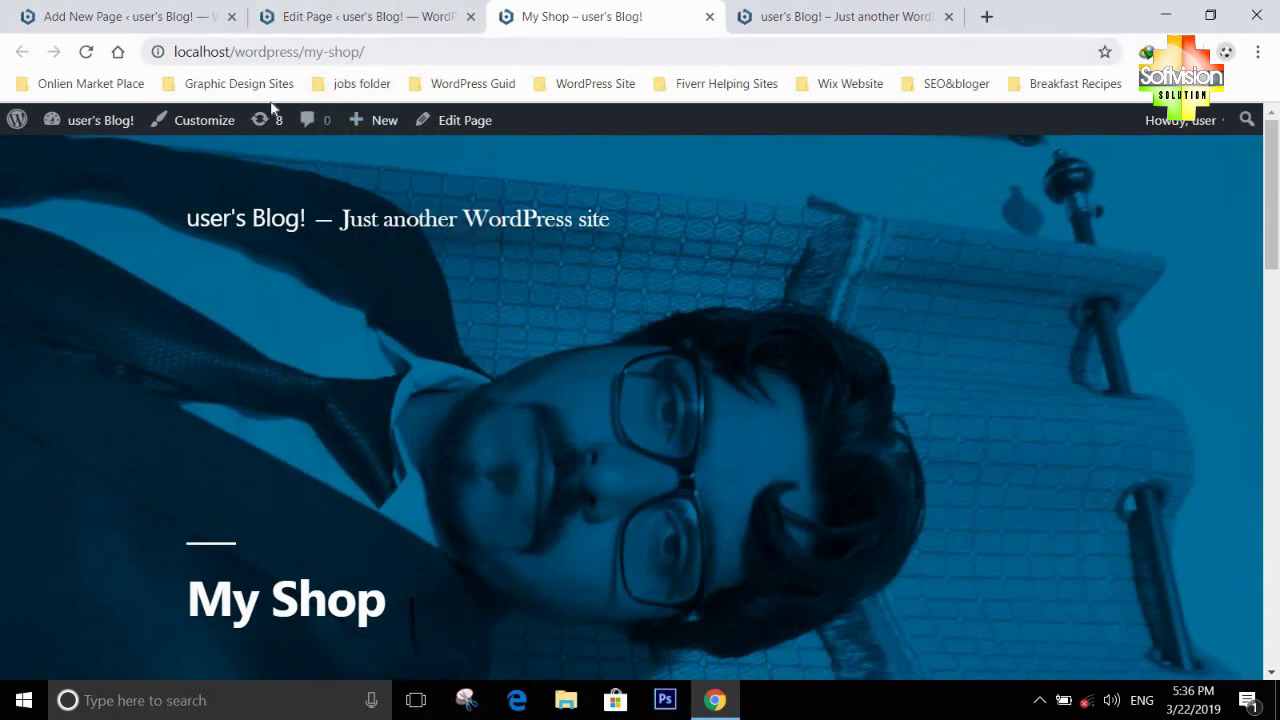
Compare the blog's front page with the published page, close the "My Shop" tab and return to the page editor
{"action": "left_click", "coordinate": [372, 12]}
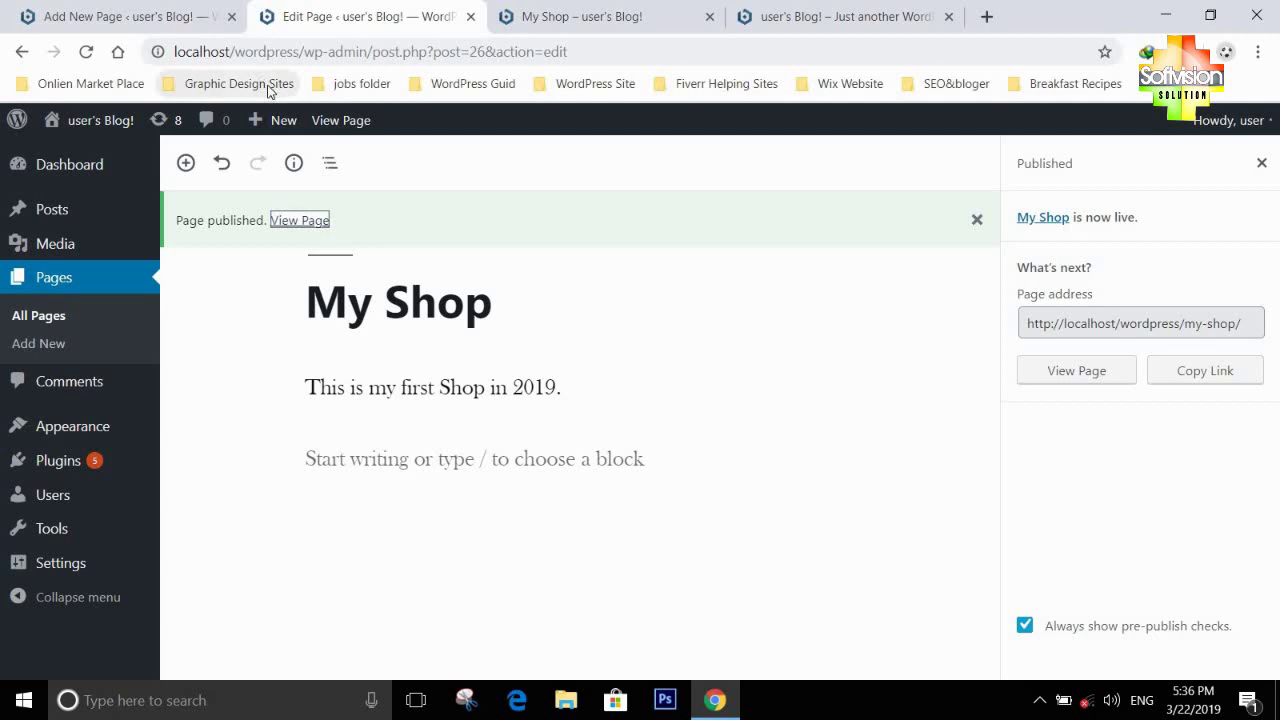
{"action": "left_click", "coordinate": [200, 8]}
{"action": "left_click", "coordinate": [345, 16]}
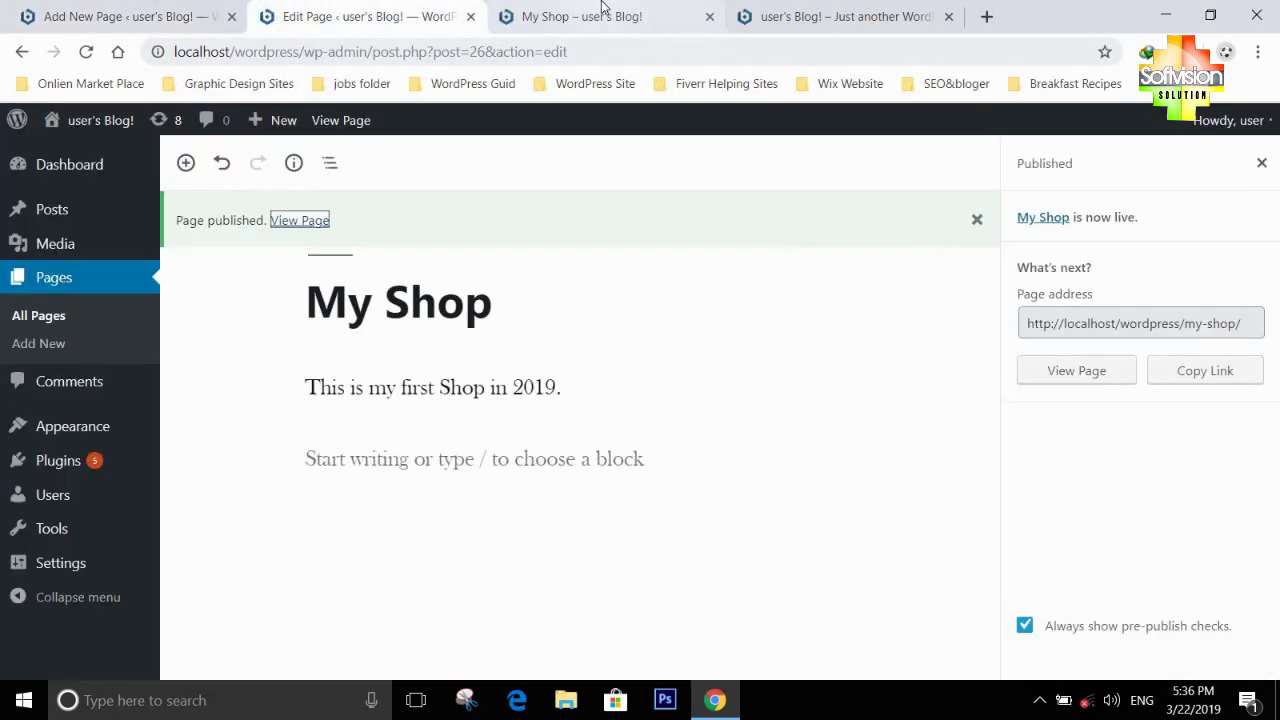
{"action": "left_click", "coordinate": [828, 9]}
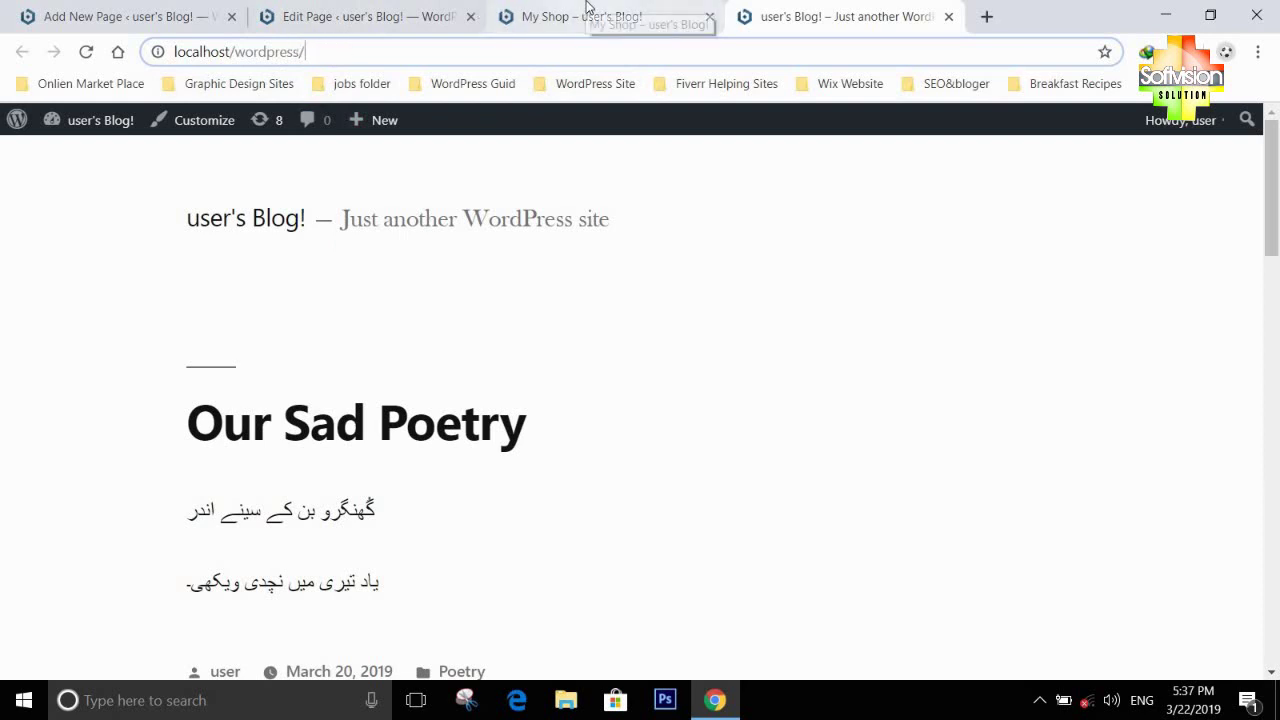
{"action": "left_click", "coordinate": [522, 12]}
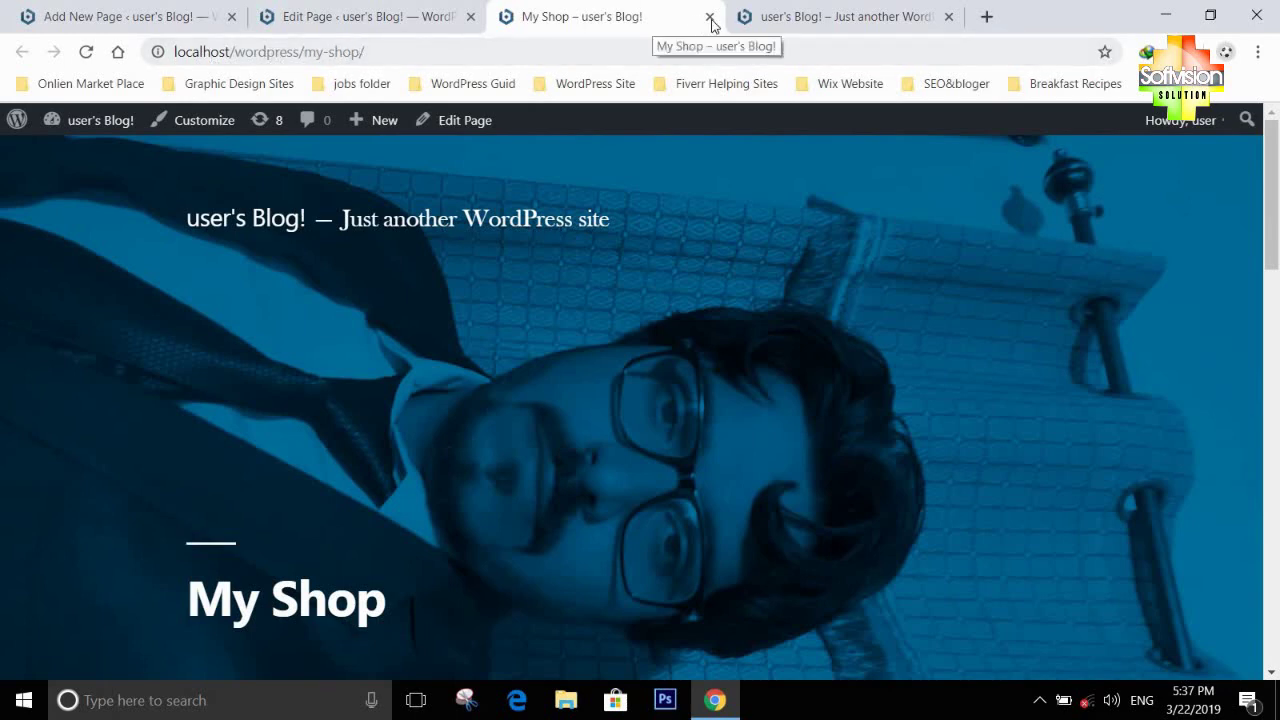
{"action": "key", "text": "ctrl+w"}
{"action": "left_click", "coordinate": [347, 18]}
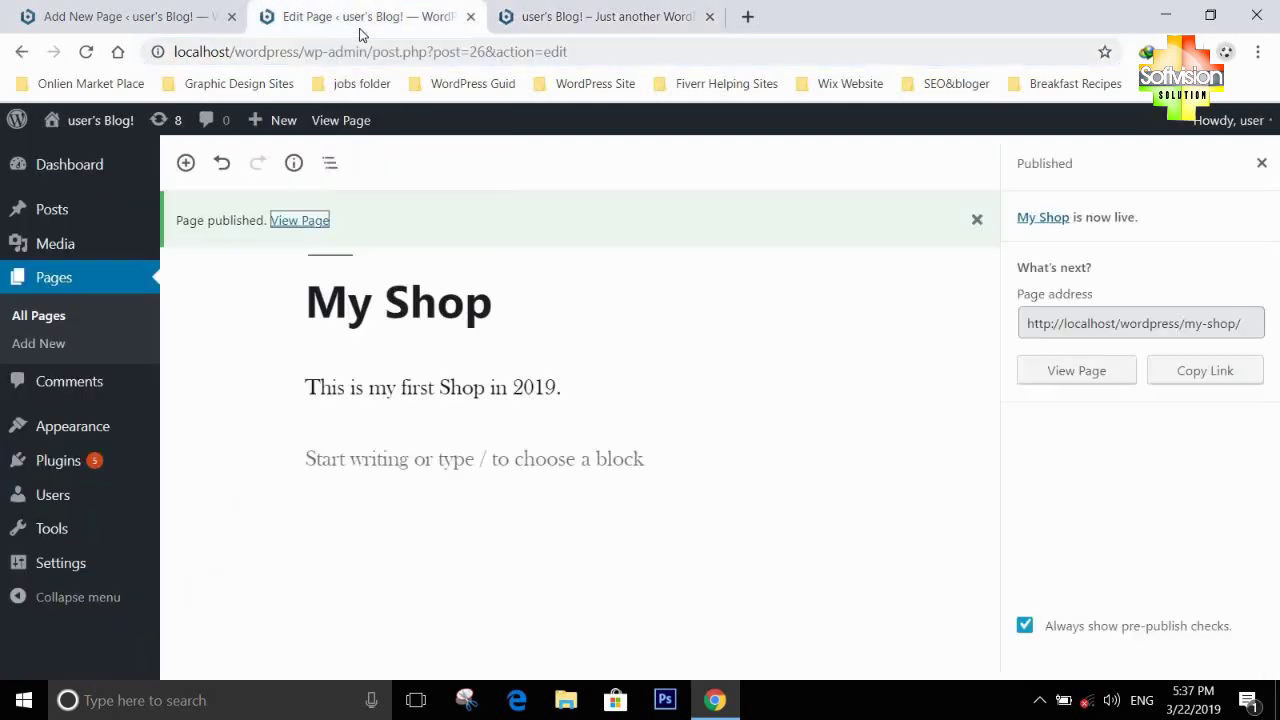
In the blog's front page tab, load the published page by its address localhost/wordpress/my-shop
{"action": "left_click", "coordinate": [546, 12]}
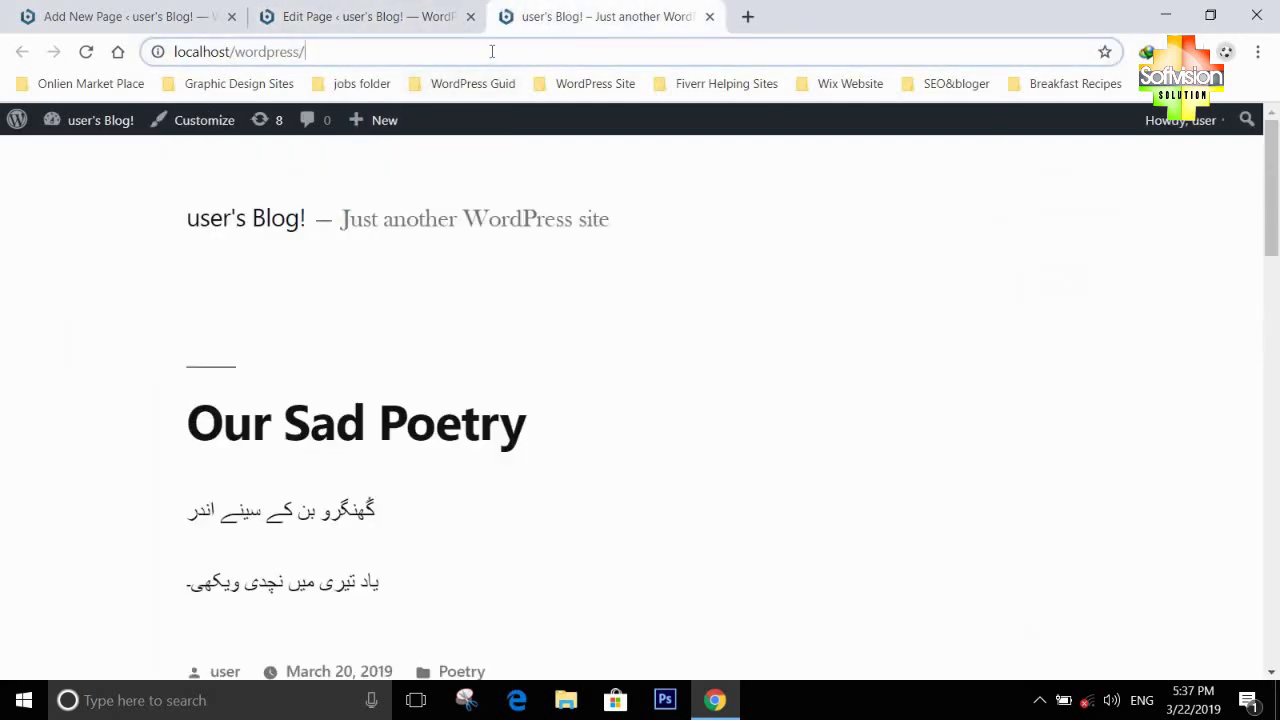
{"action": "left_click", "coordinate": [491, 51]}
{"action": "type", "text": "m"}
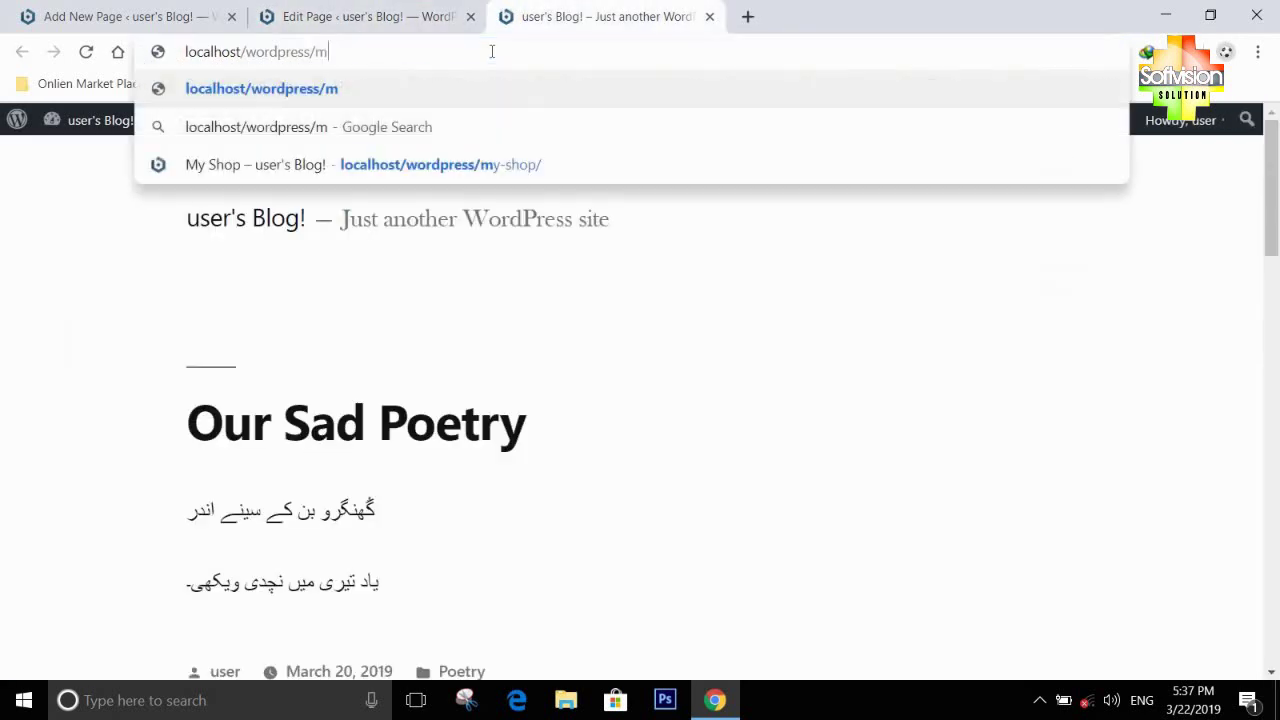
{"action": "type", "text": "y-shop"}
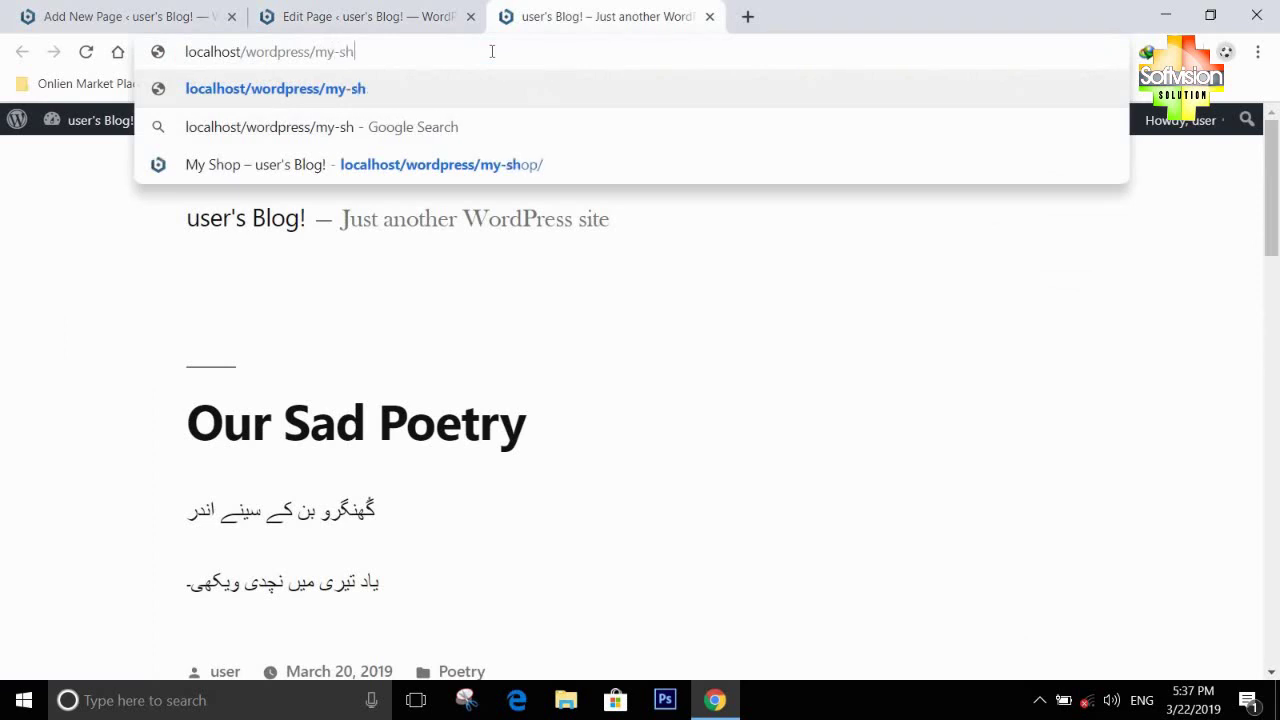
{"action": "key", "text": "BackSpace"}
{"action": "key", "text": "BackSpace"}
{"action": "type", "text": "i"}
{"action": "key", "text": "BackSpace"}
{"action": "type", "text": "op"}
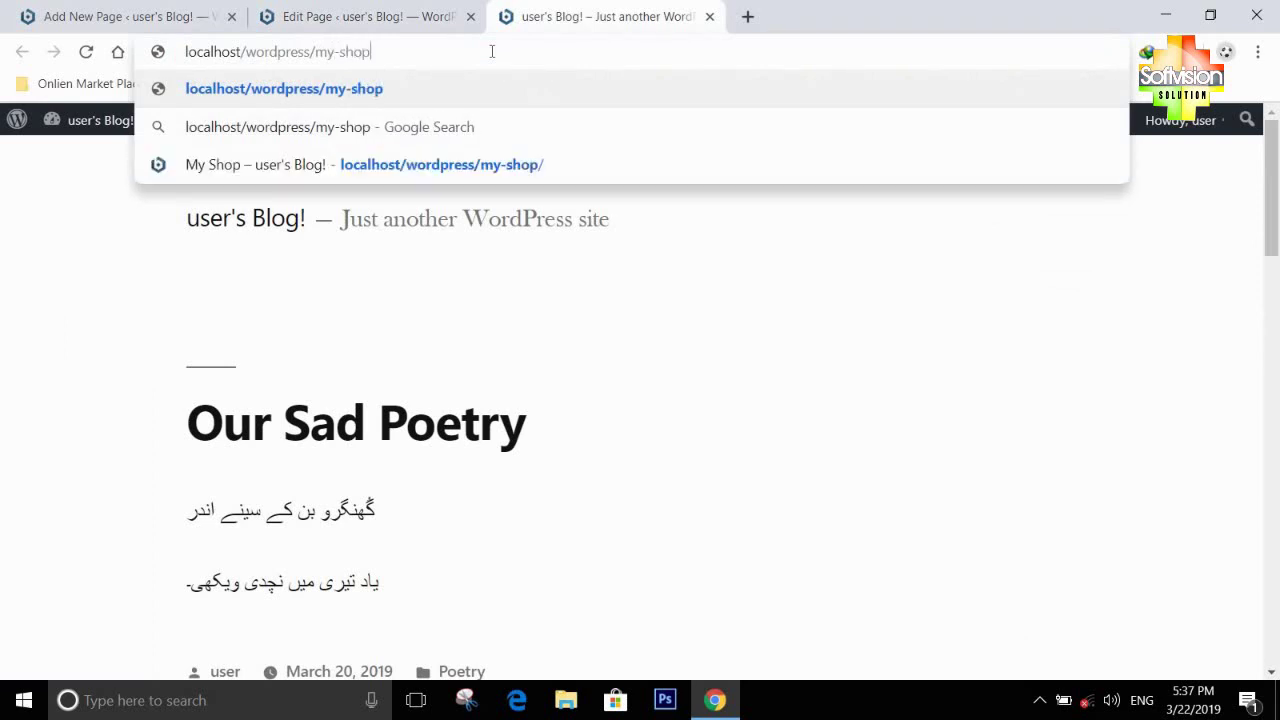
{"action": "key", "text": "Return"}
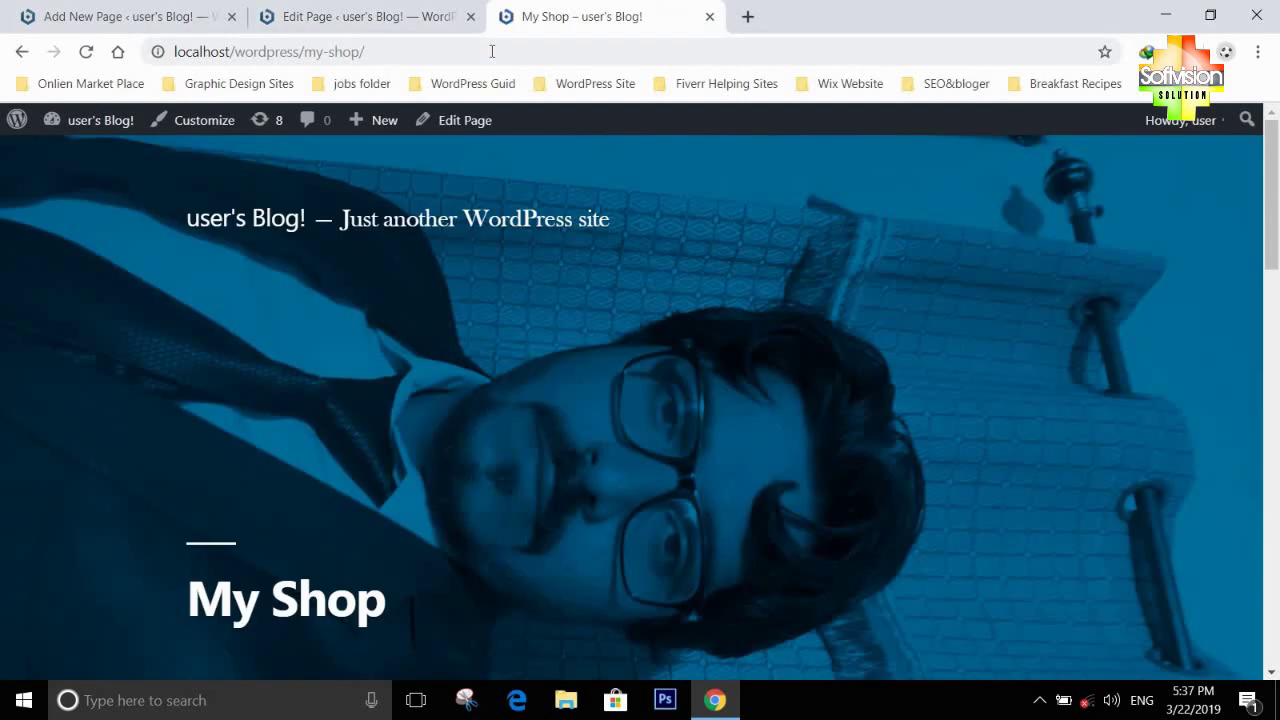
Review the live "My Shop" page from its header image down past the page text and back
{"action": "scroll", "coordinate": [455, 322], "scroll_direction": "down", "scroll_amount": 1}
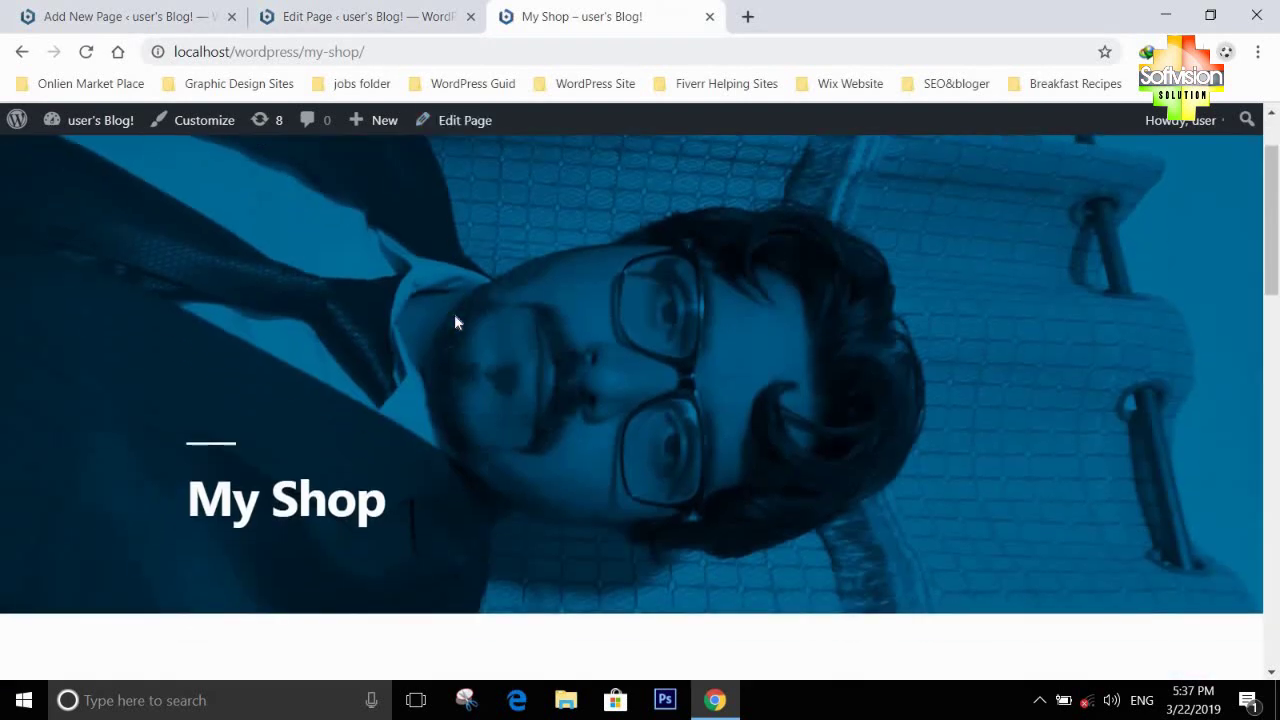
{"action": "scroll", "coordinate": [455, 322], "scroll_direction": "down", "scroll_amount": 3}
{"action": "scroll", "coordinate": [454, 320], "scroll_direction": "down", "scroll_amount": 5}
{"action": "scroll", "coordinate": [454, 320], "scroll_direction": "up", "scroll_amount": 4}
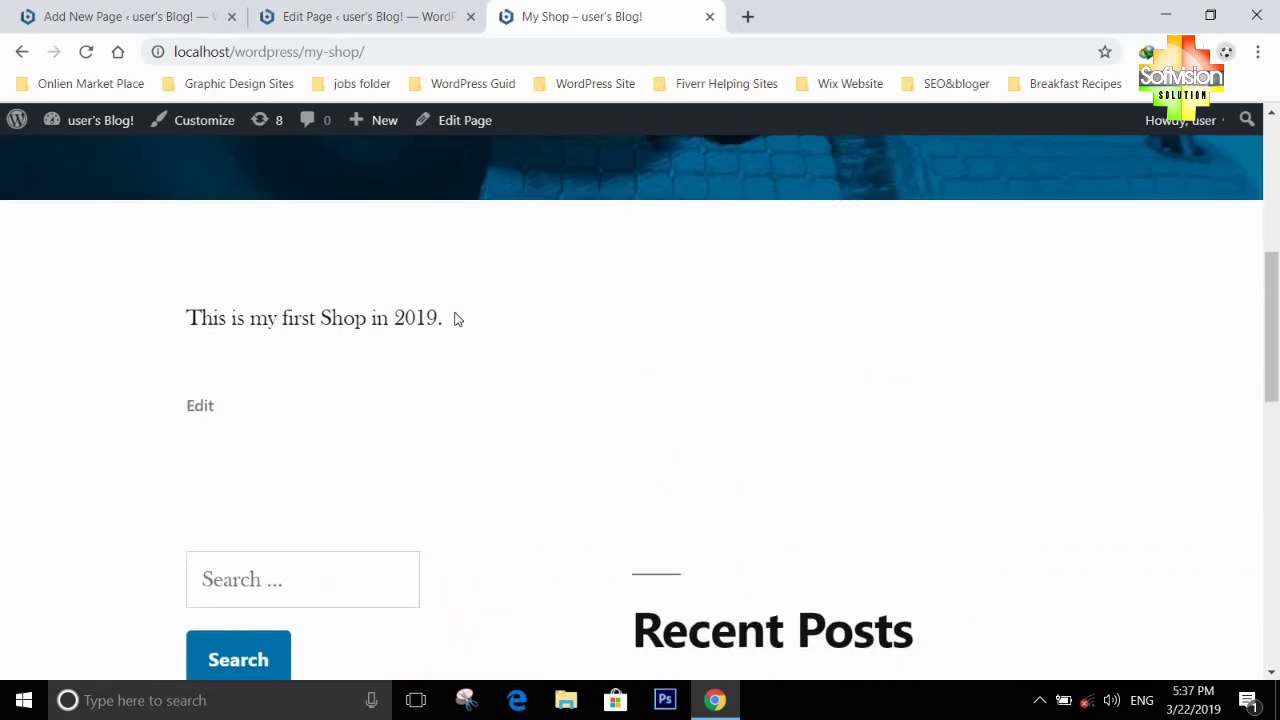
{"action": "scroll", "coordinate": [456, 318], "scroll_direction": "down", "scroll_amount": 3}
{"action": "scroll", "coordinate": [454, 314], "scroll_direction": "up", "scroll_amount": 8}
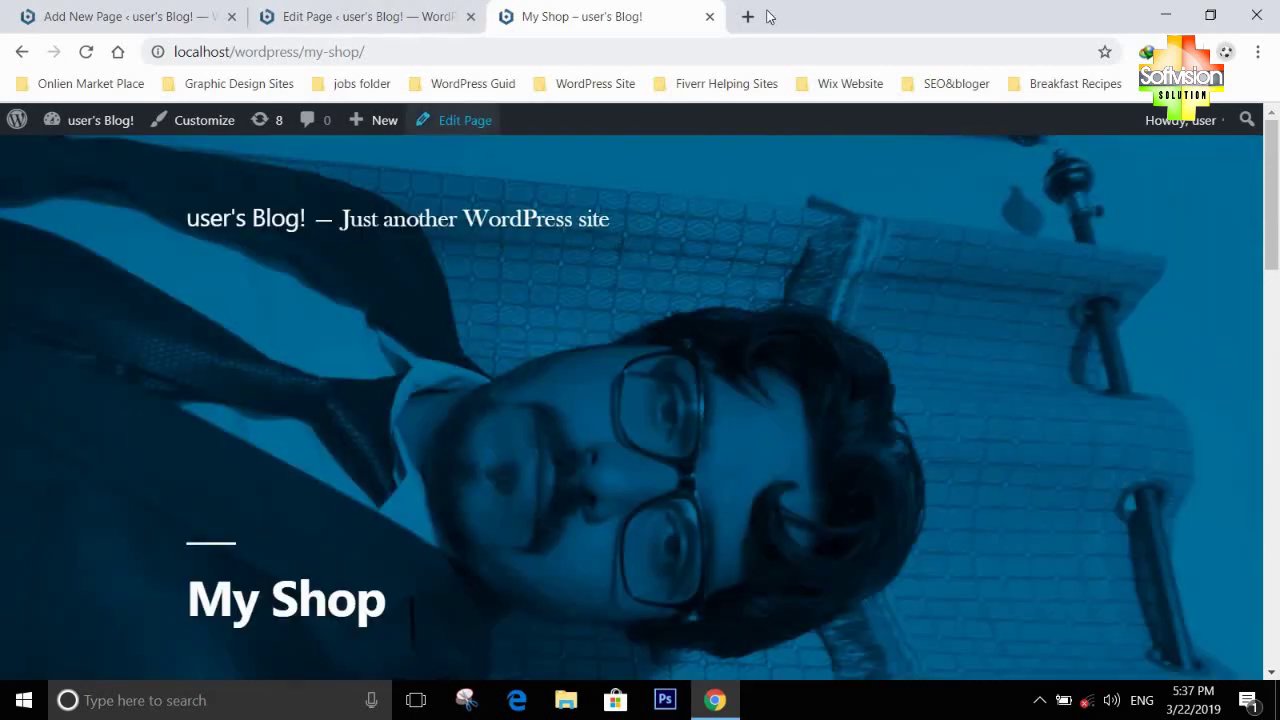
Close the live page's tab and open "My Shop" for editing from the list of all pages
{"action": "left_click", "coordinate": [710, 16]}
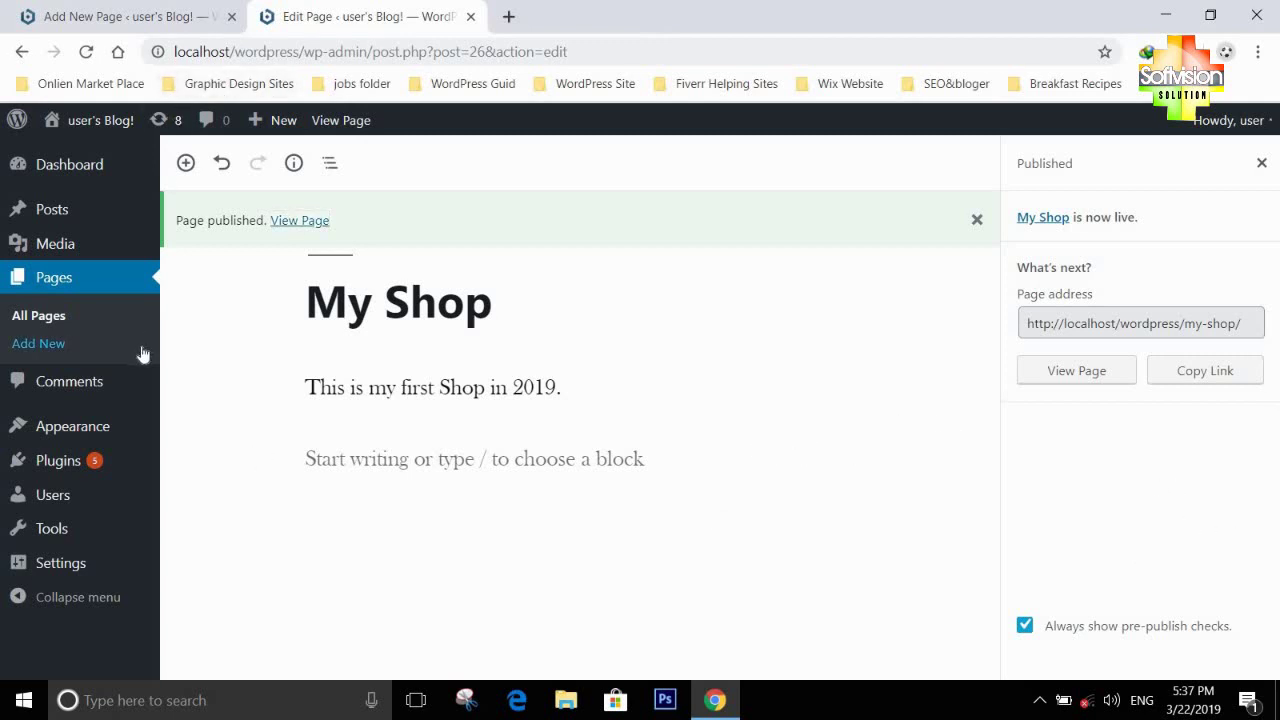
{"action": "left_click", "coordinate": [26, 322]}
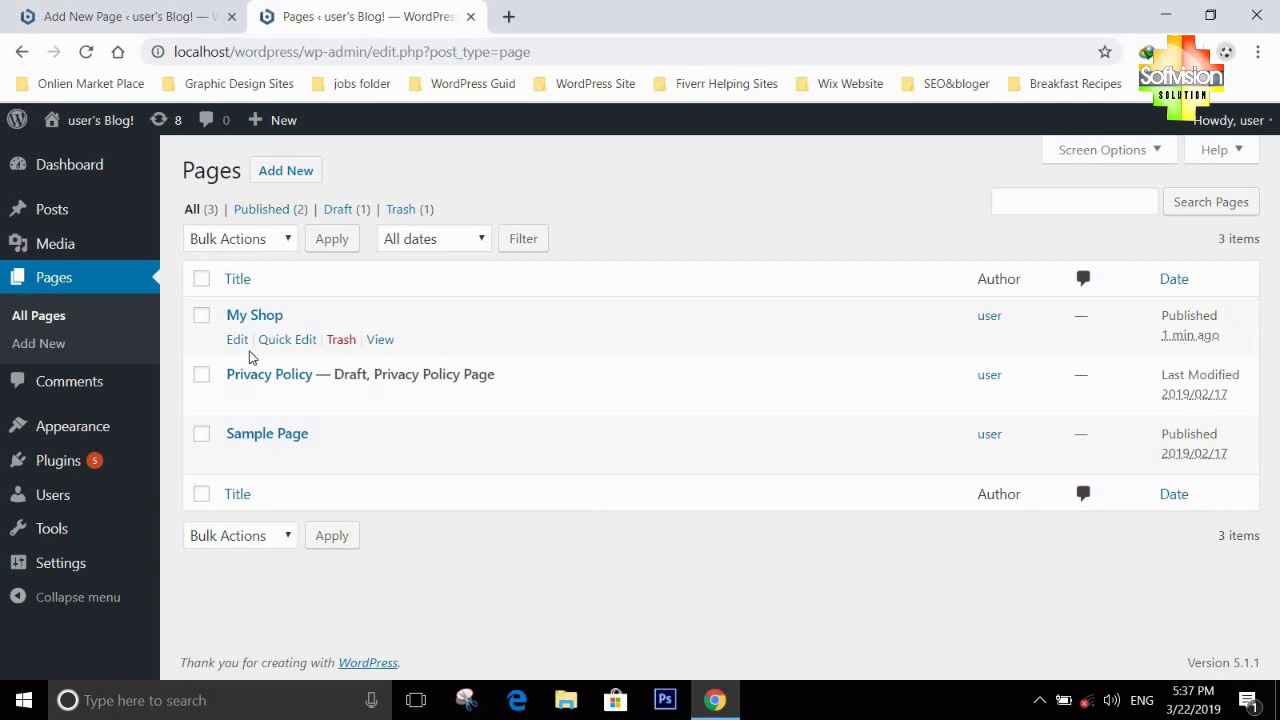
{"action": "left_click", "coordinate": [237, 341]}
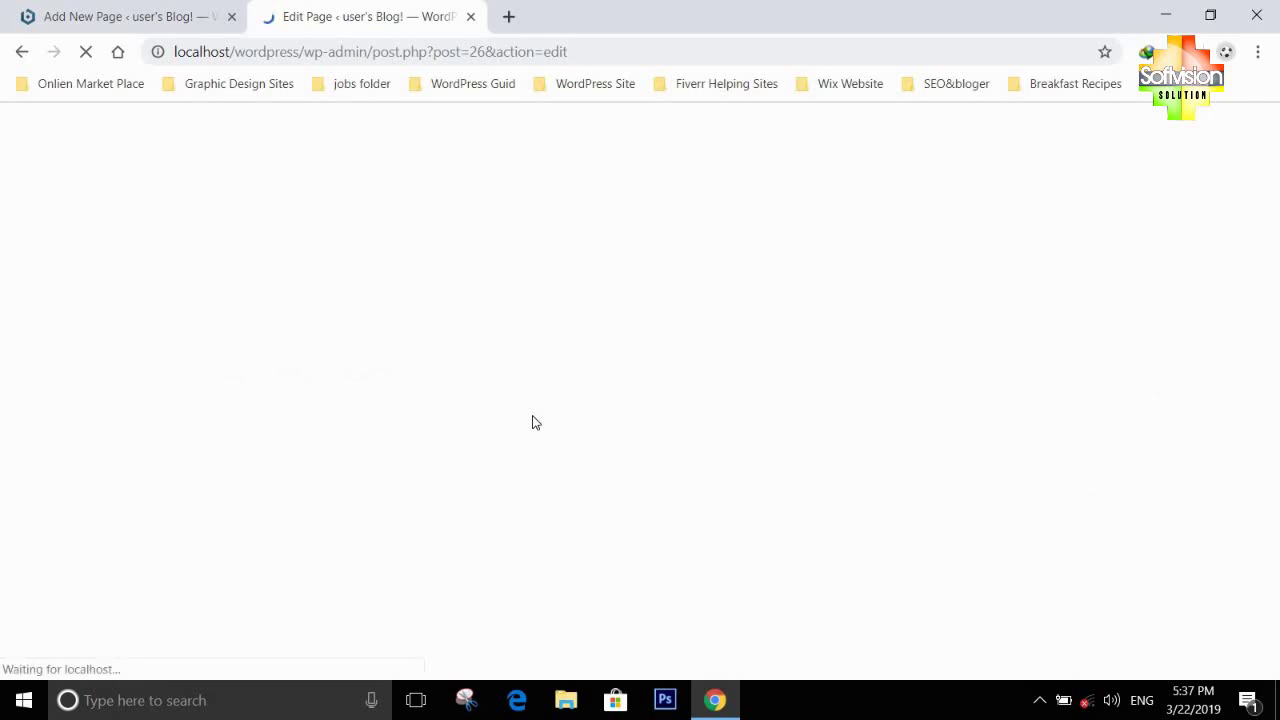
Remove the featured image from "My Shop" and add an Image block below the page's text
{"action": "scroll", "coordinate": [1192, 434], "scroll_direction": "down", "scroll_amount": 2}
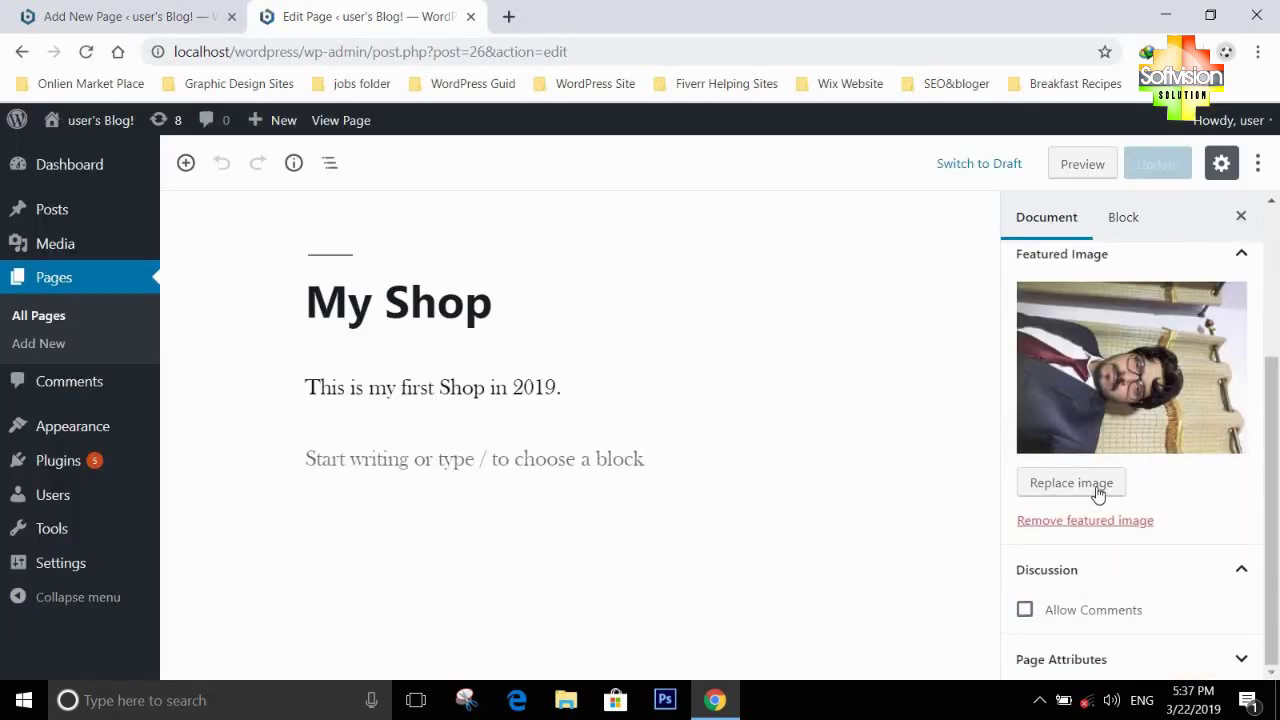
{"action": "left_click", "coordinate": [1100, 522]}
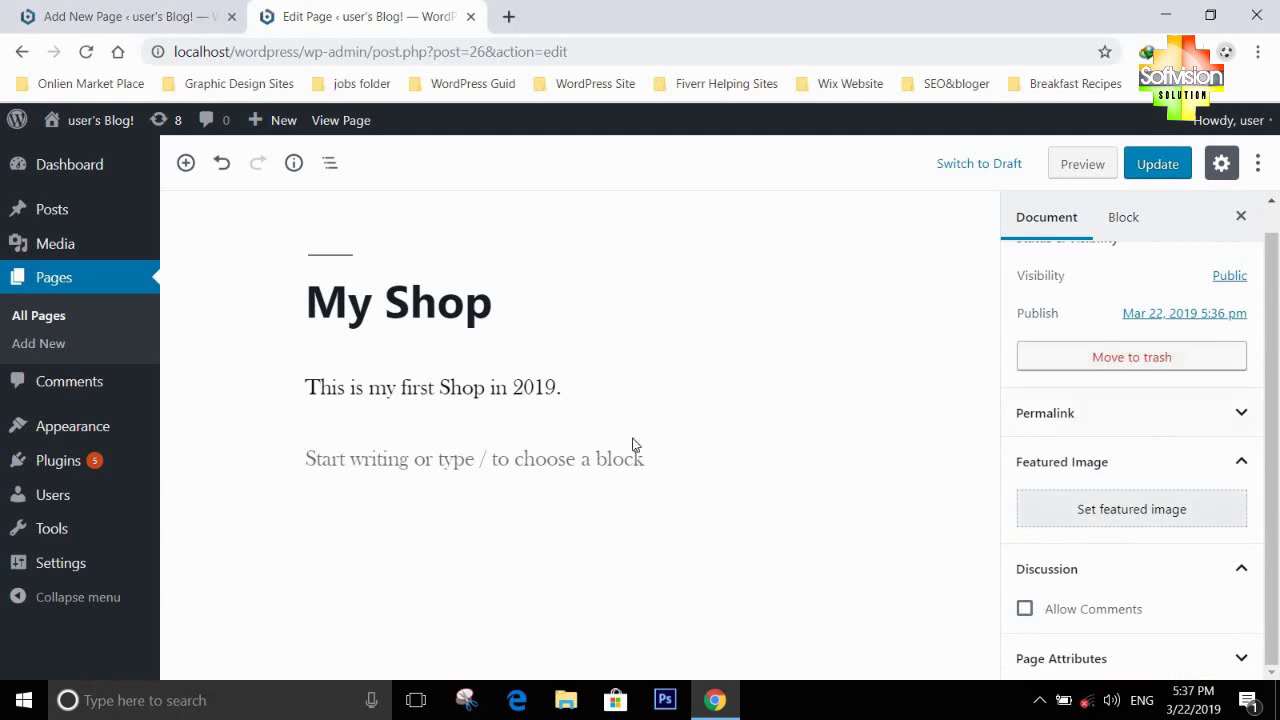
{"action": "mouse_move", "coordinate": [763, 451]}
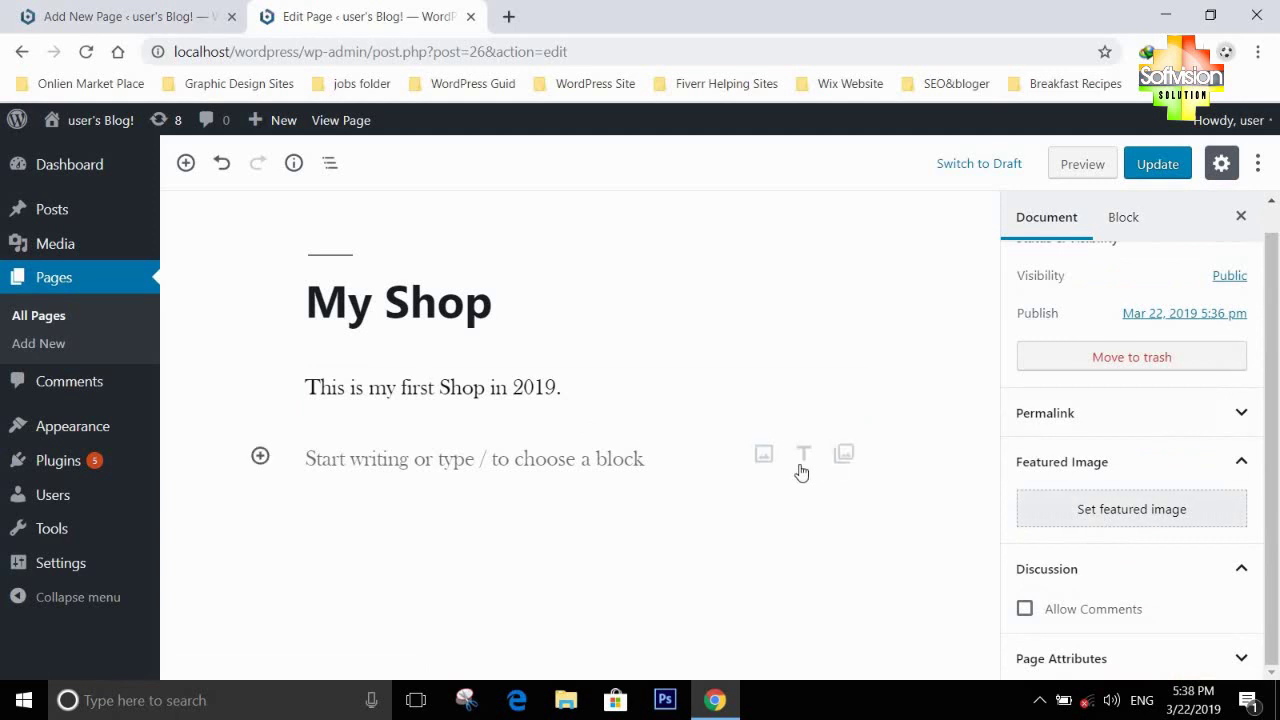
{"action": "left_click", "coordinate": [763, 454]}
{"action": "scroll", "coordinate": [560, 530], "scroll_direction": "down", "scroll_amount": 1}
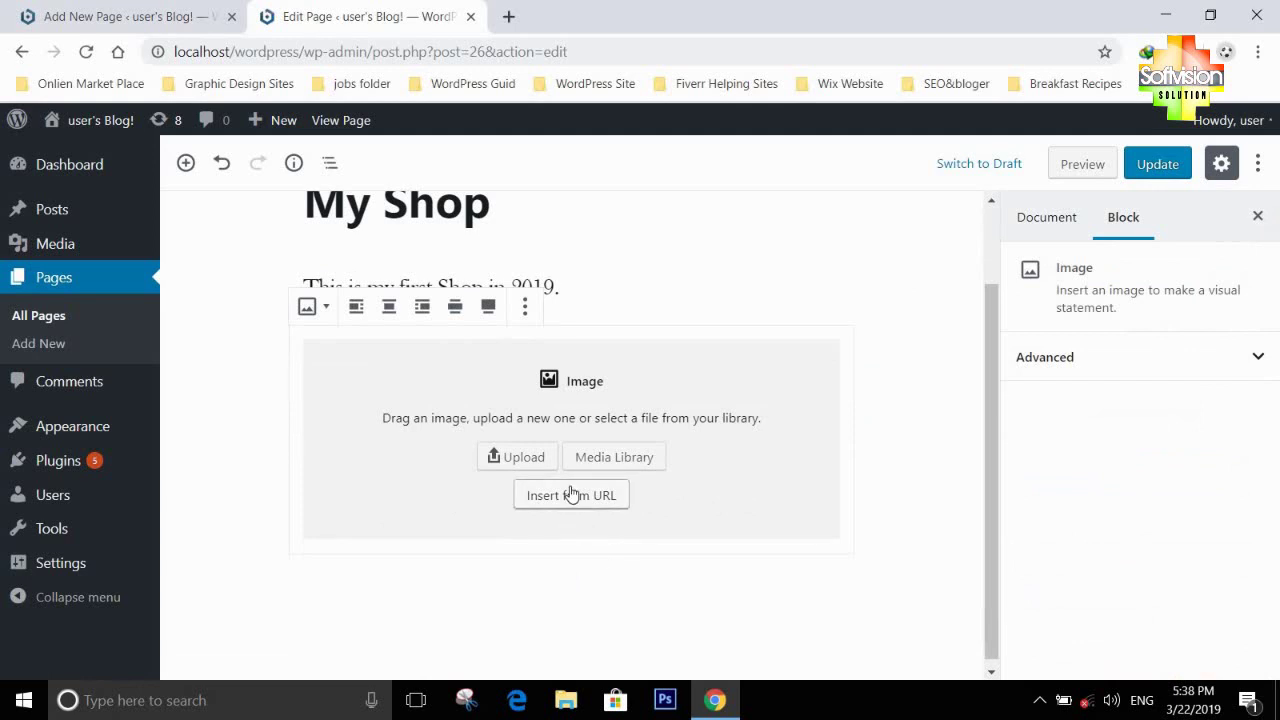
Fill the image block with the portrait photo from the media library and update the page
{"action": "left_click", "coordinate": [583, 458]}
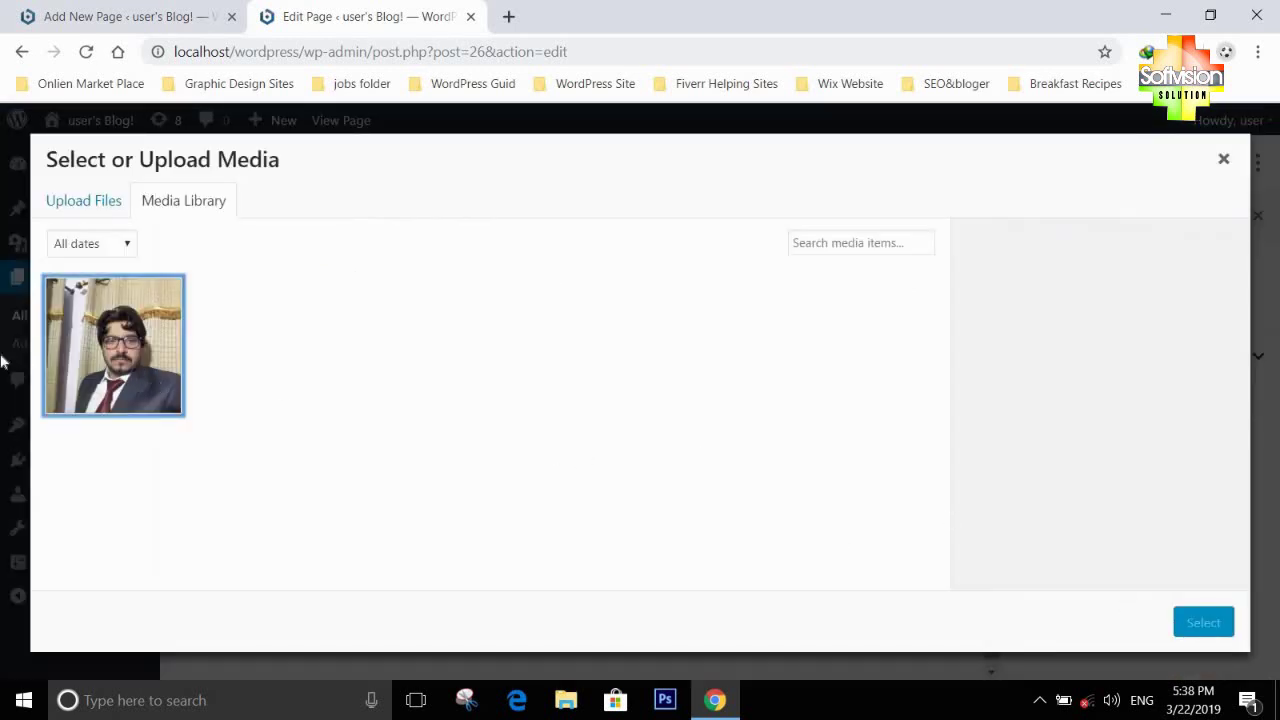
{"action": "left_click", "coordinate": [137, 322]}
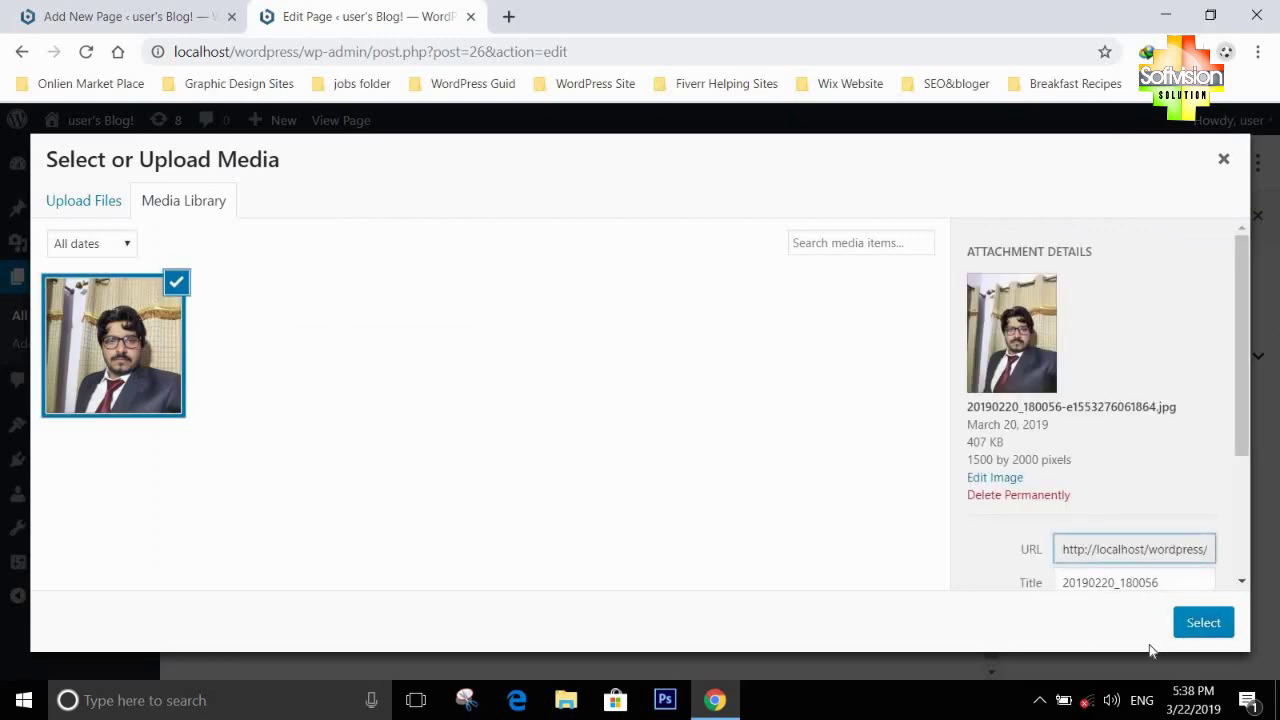
{"action": "left_click", "coordinate": [1203, 622]}
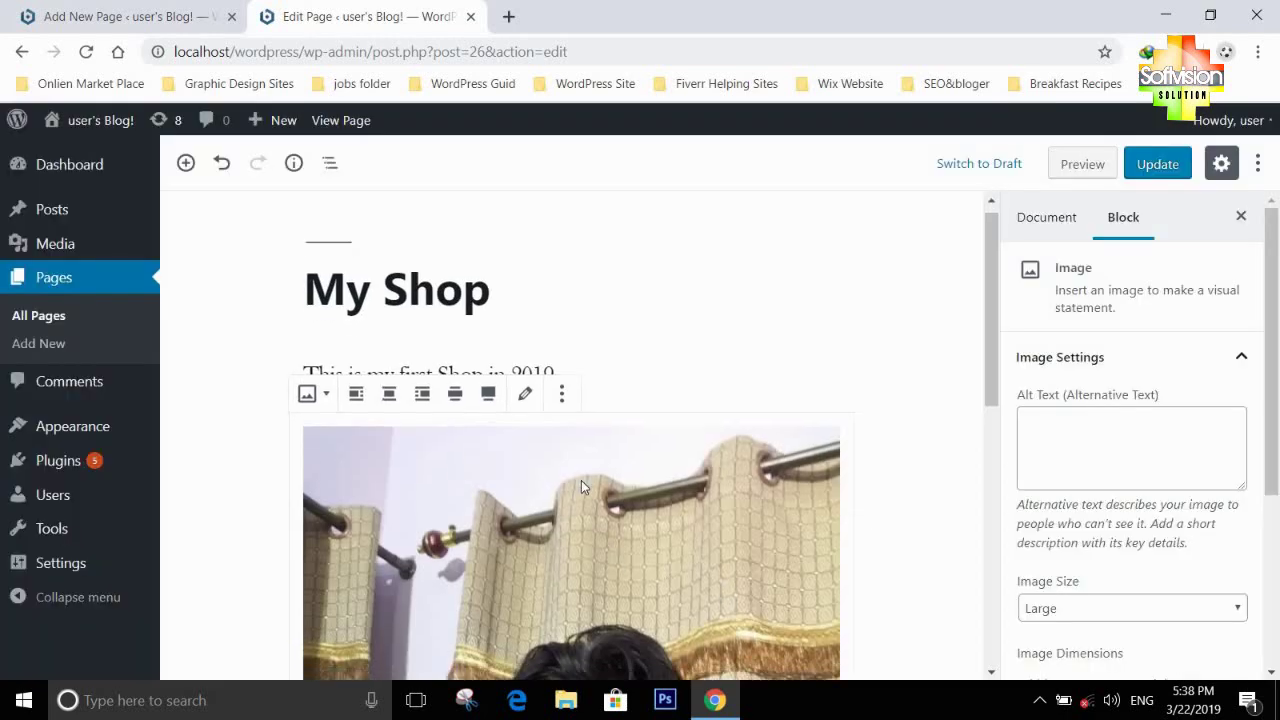
{"action": "scroll", "coordinate": [581, 480], "scroll_direction": "down", "scroll_amount": 7}
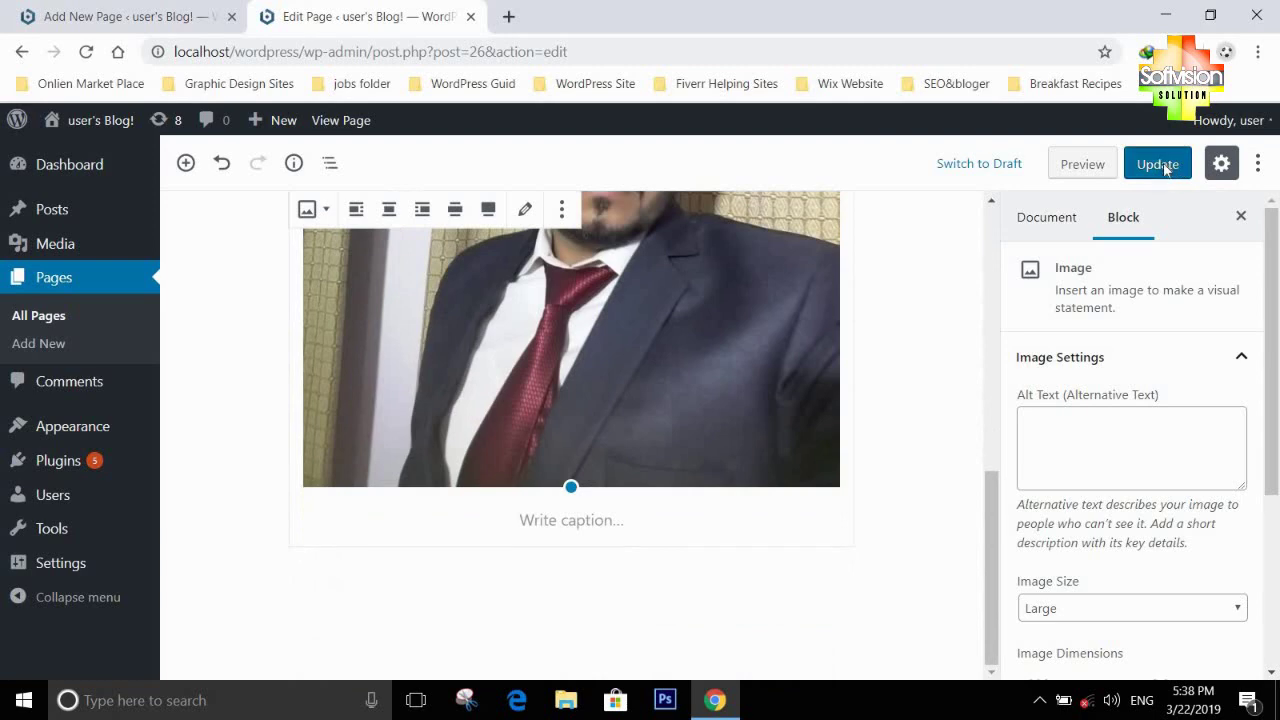
{"action": "left_click", "coordinate": [1163, 166]}
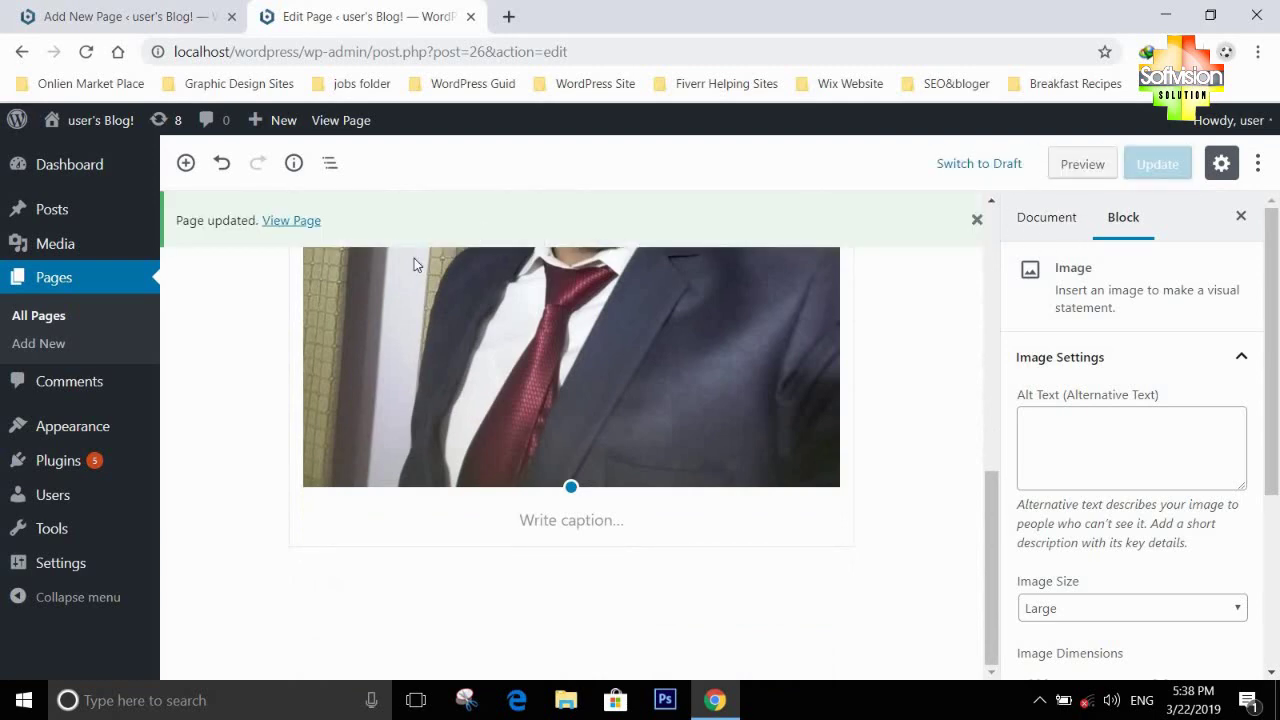
View the updated "My Shop" page and review it from the title down through the inserted image and back
{"action": "left_click", "coordinate": [300, 222]}
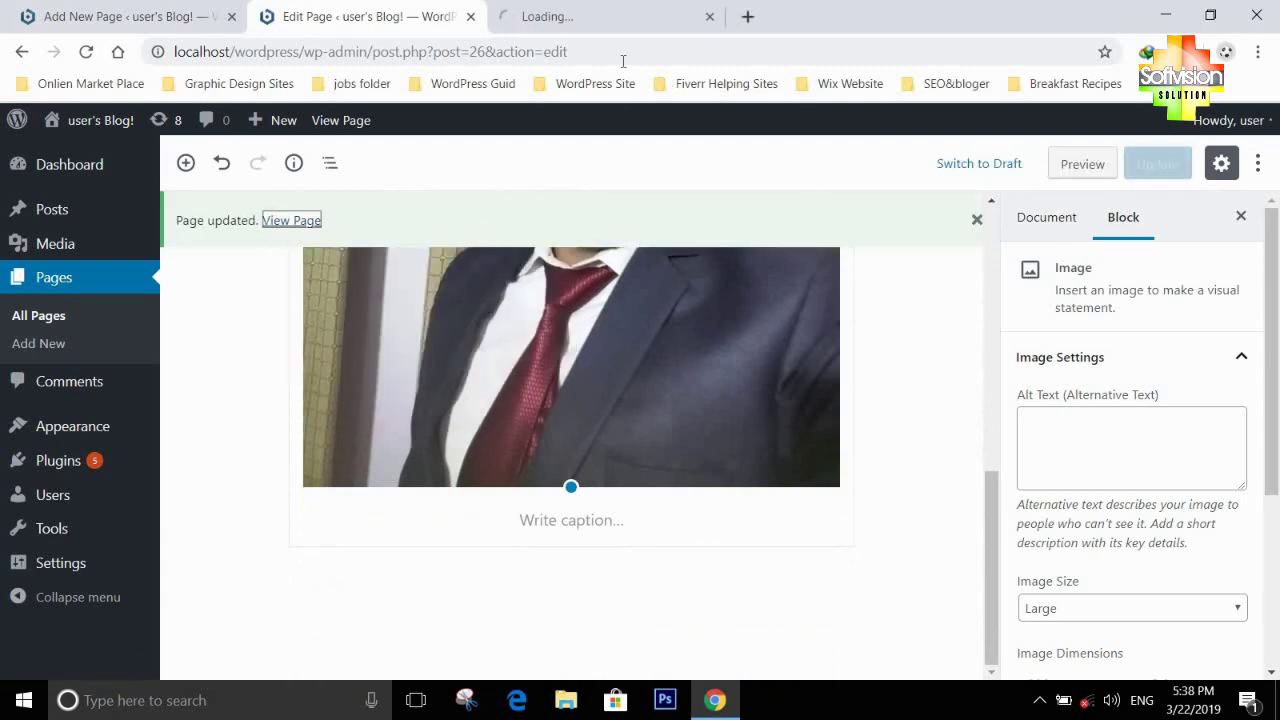
{"action": "left_click", "coordinate": [612, 16]}
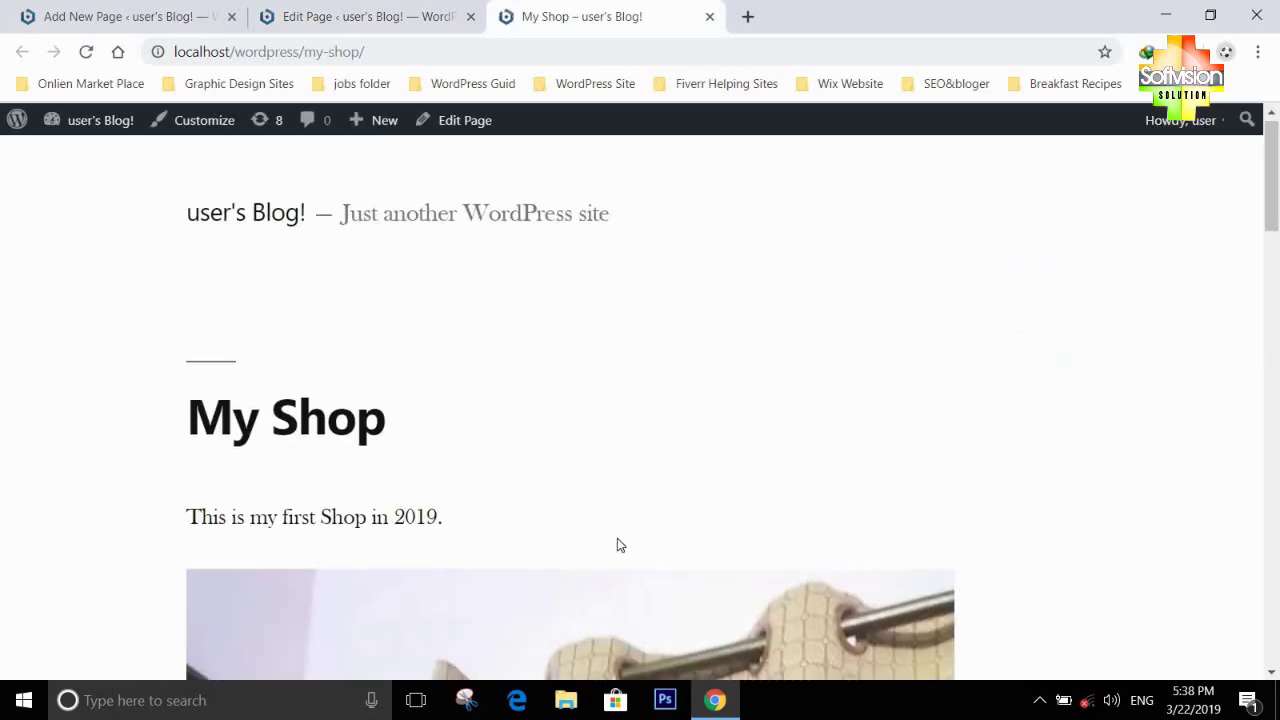
{"action": "scroll", "coordinate": [617, 545], "scroll_direction": "down", "scroll_amount": 15}
{"action": "scroll", "coordinate": [611, 523], "scroll_direction": "up", "scroll_amount": 10}
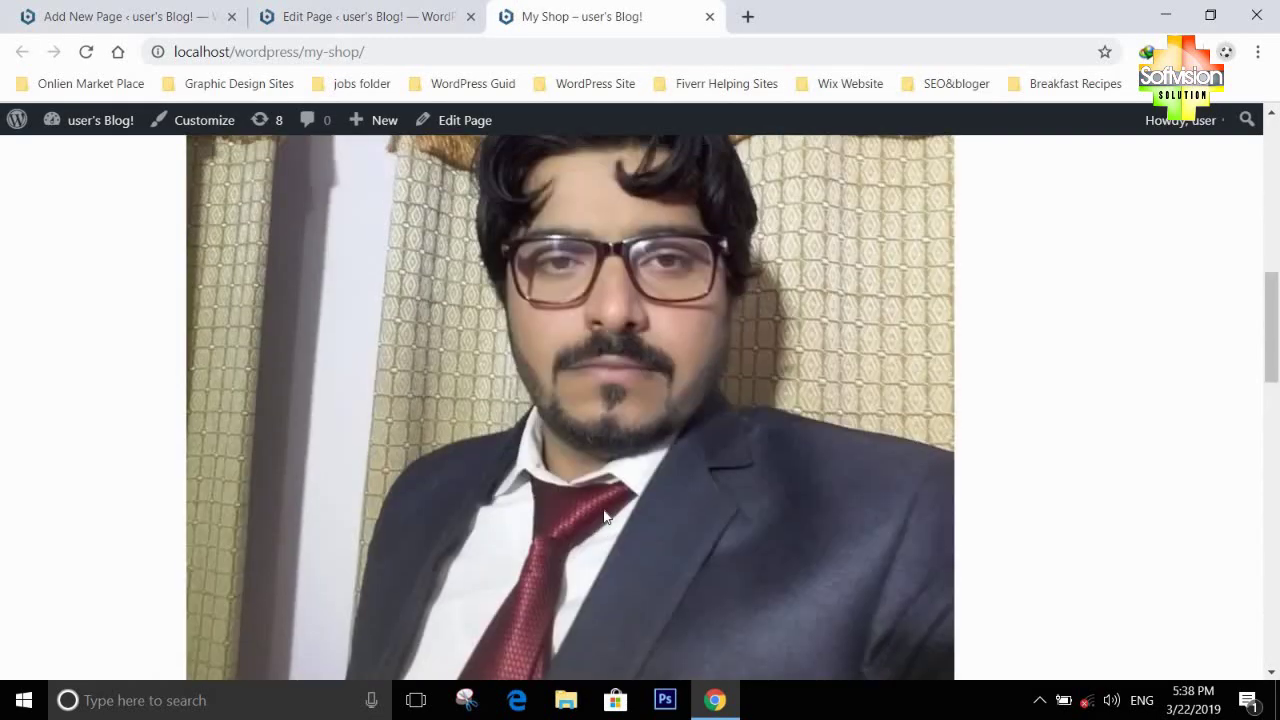
{"action": "scroll", "coordinate": [600, 512], "scroll_direction": "up", "scroll_amount": 8}
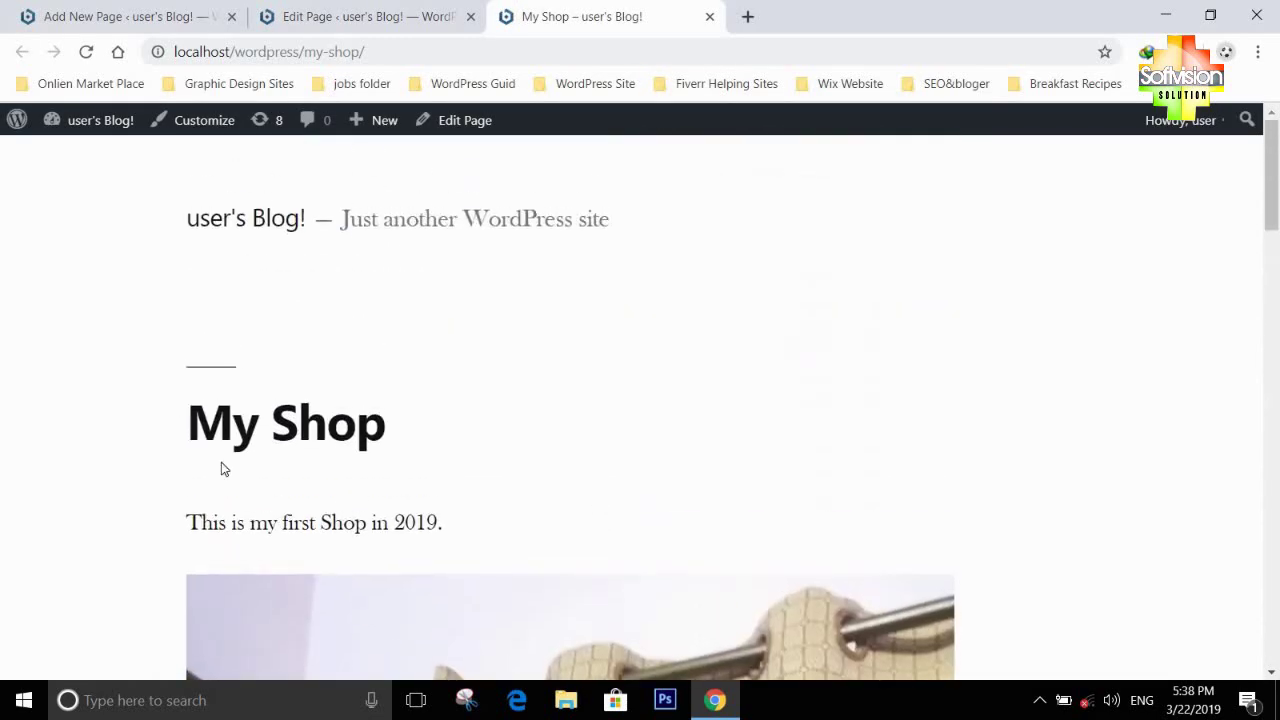
{"action": "scroll", "coordinate": [257, 521], "scroll_direction": "down", "scroll_amount": 5}
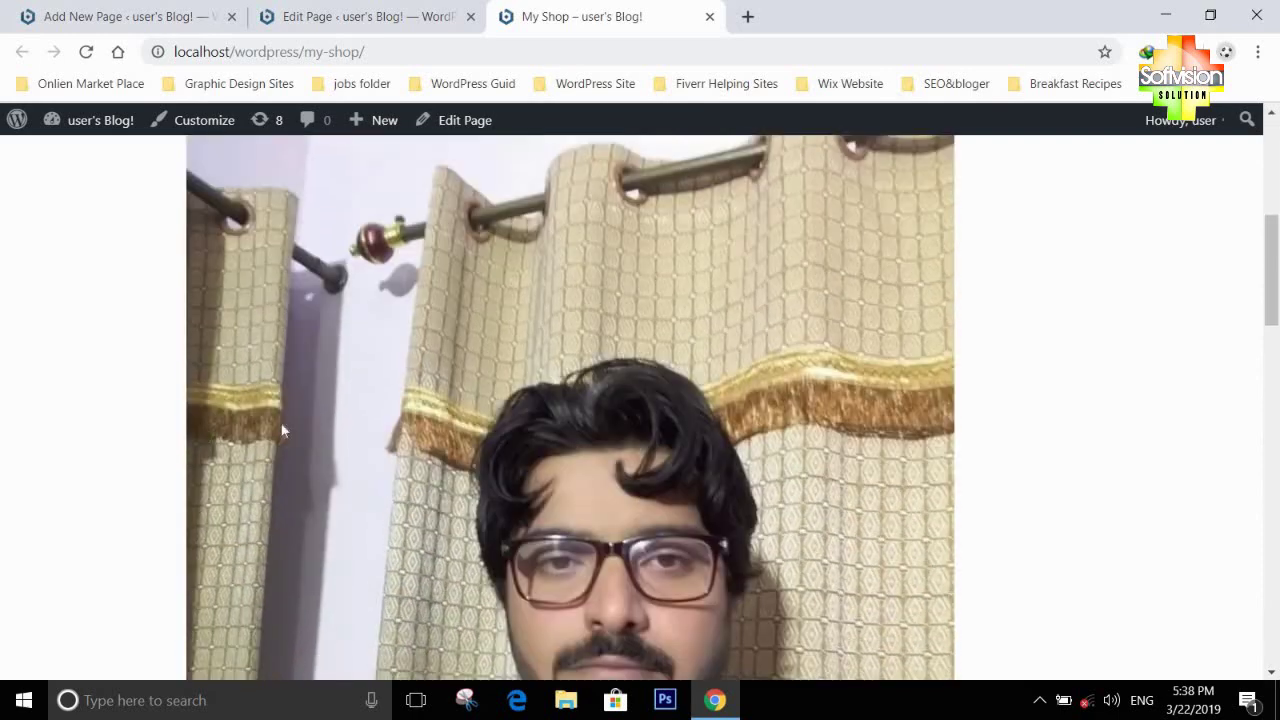
{"action": "scroll", "coordinate": [445, 549], "scroll_direction": "down", "scroll_amount": 2}
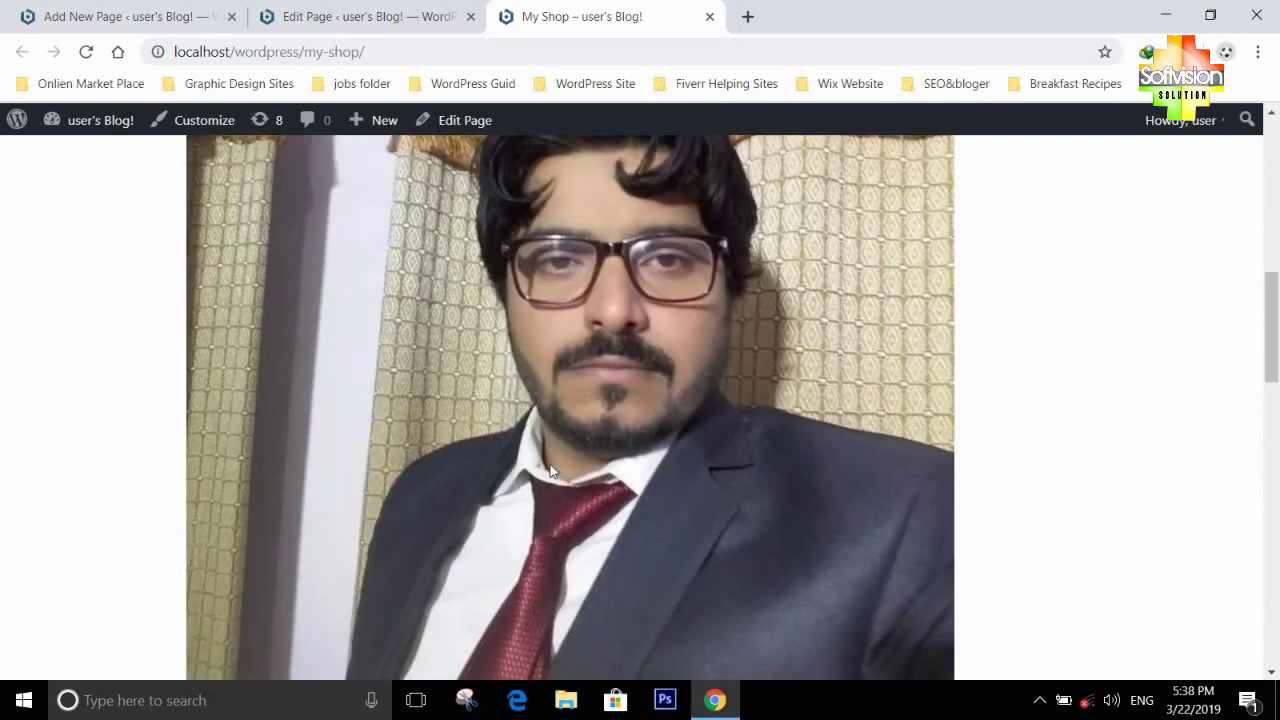
{"action": "scroll", "coordinate": [550, 472], "scroll_direction": "up", "scroll_amount": 7}
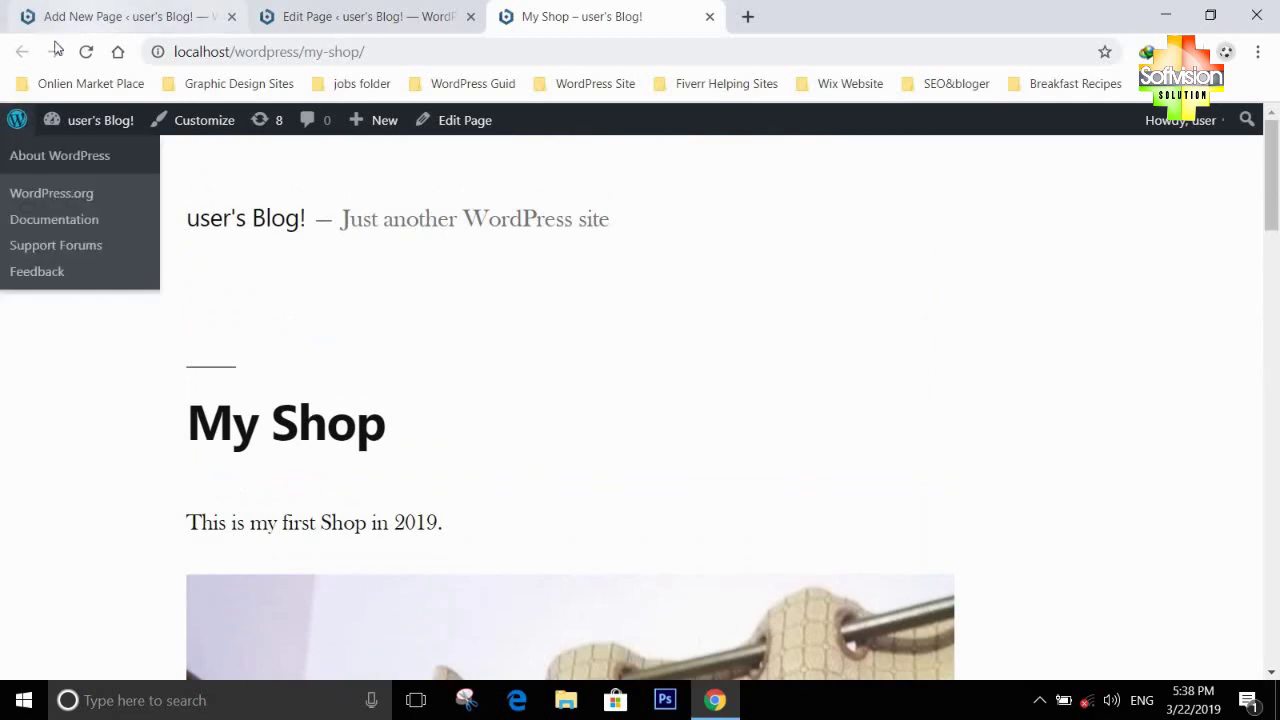
Look over the page content in the editor and close the live "My Shop" page's tab
{"action": "left_click", "coordinate": [395, 16]}
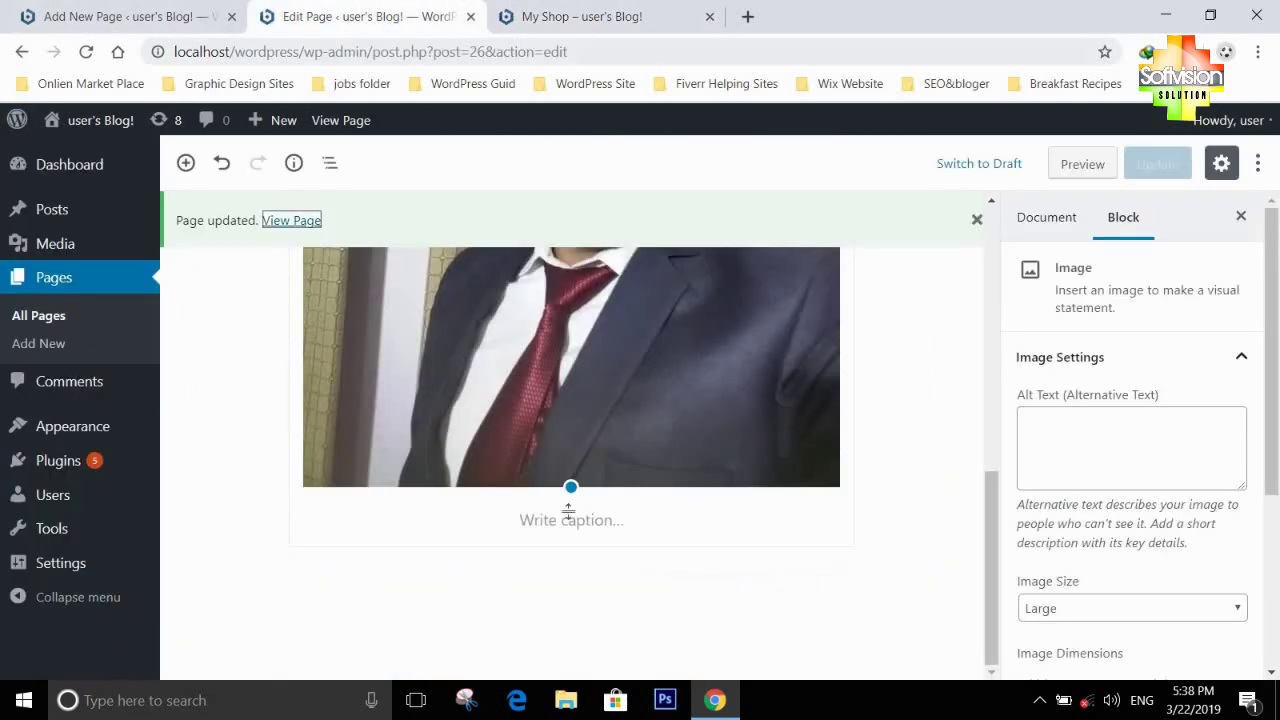
{"action": "scroll", "coordinate": [569, 536], "scroll_direction": "up", "scroll_amount": 5}
{"action": "scroll", "coordinate": [553, 318], "scroll_direction": "up", "scroll_amount": 2}
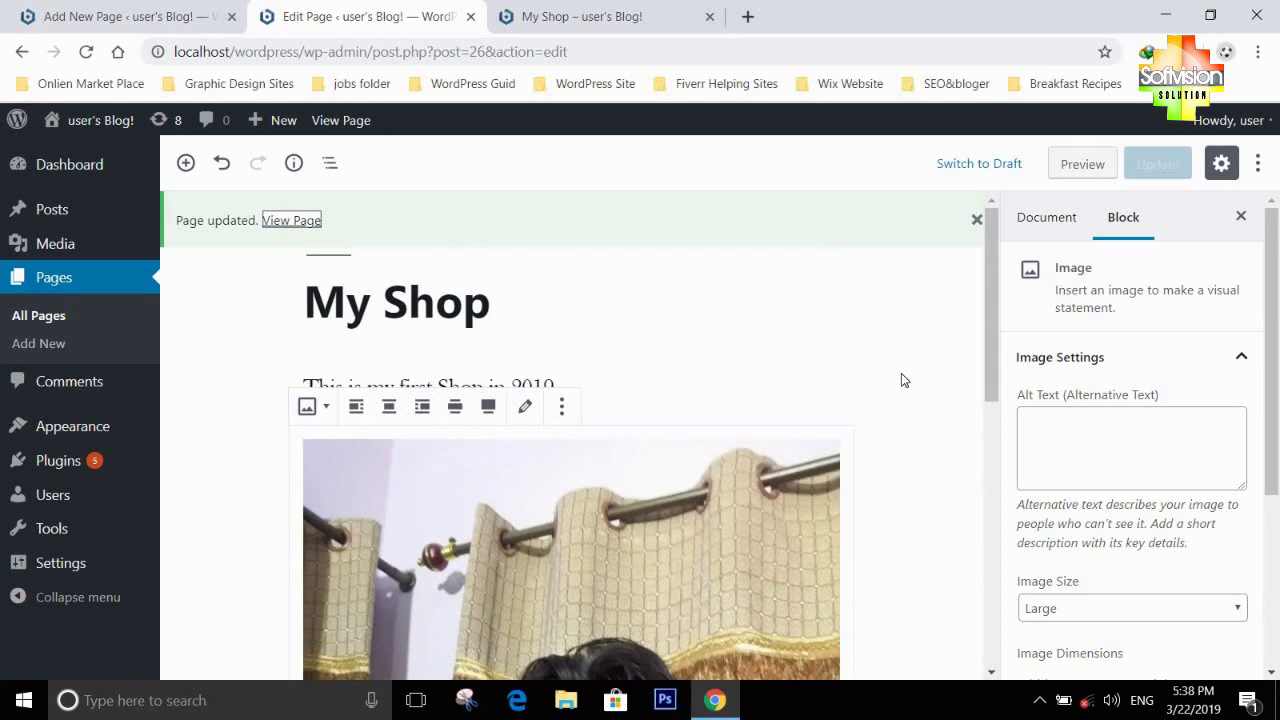
{"action": "left_click", "coordinate": [548, 12]}
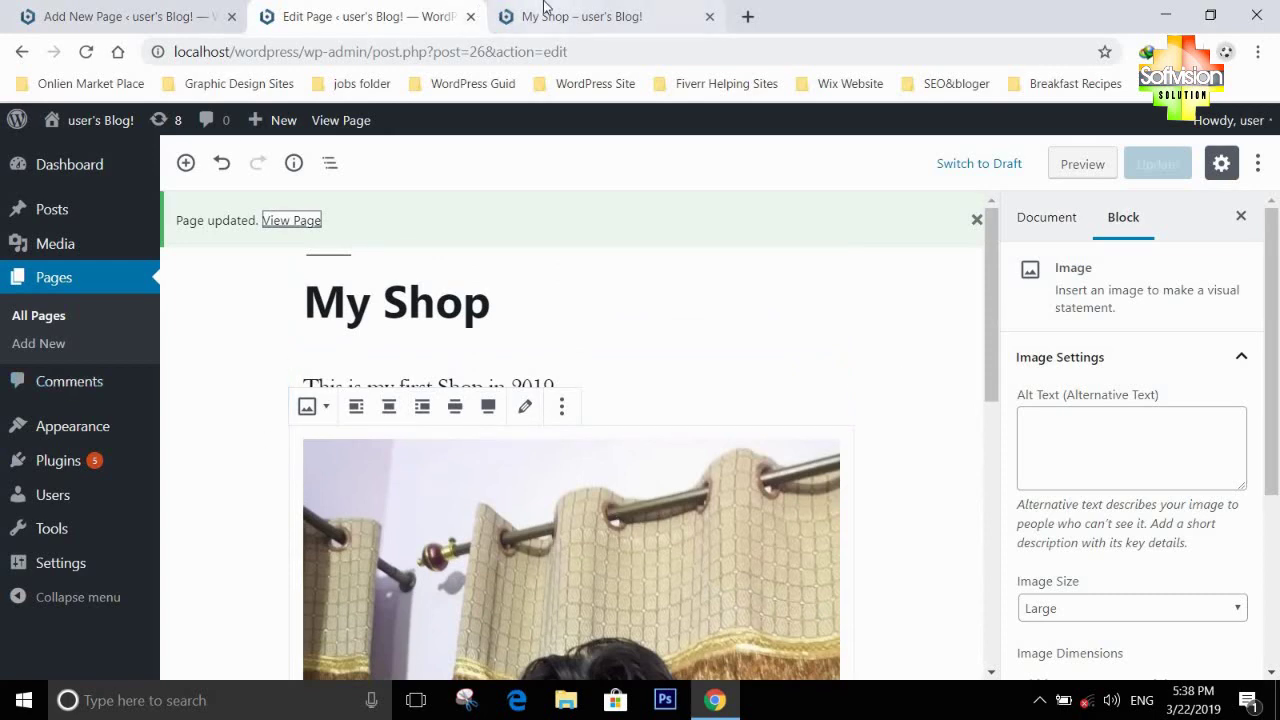
{"action": "left_click", "coordinate": [659, 16]}
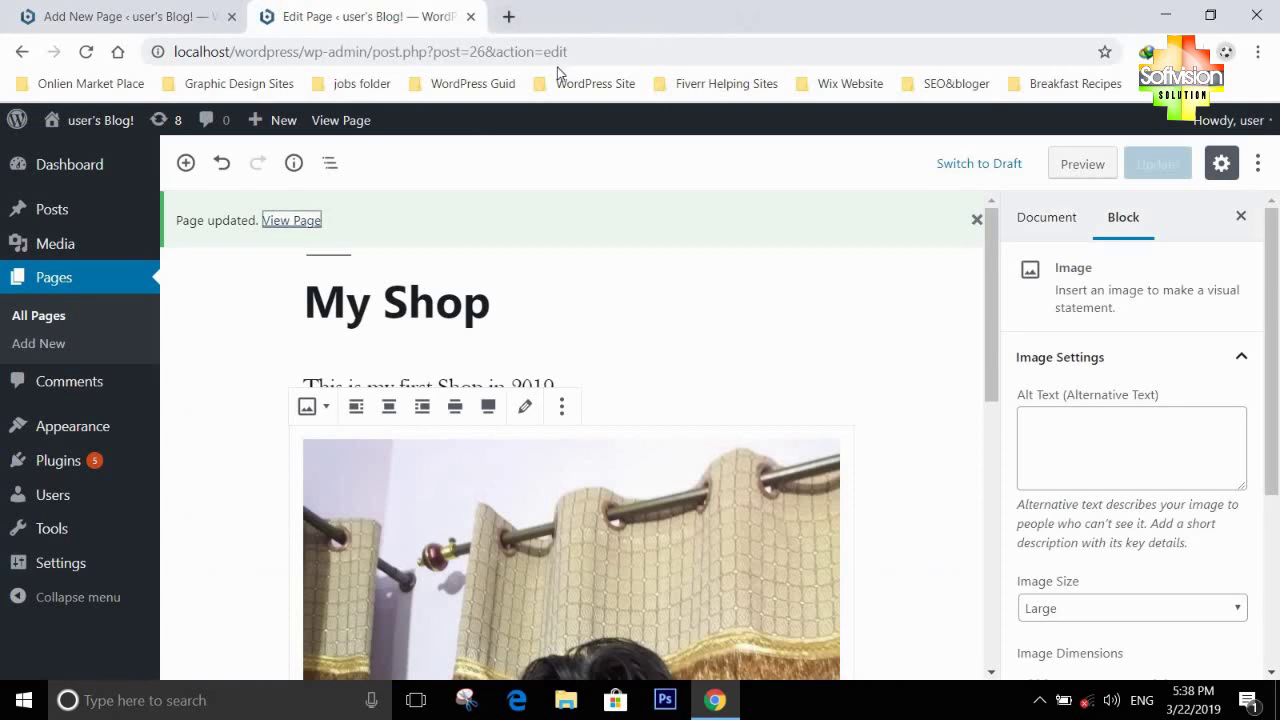
Open the site's front page in a new tab and load the published page at localhost/wordpress/my-shop
{"action": "mouse_move", "coordinate": [100, 120]}
{"action": "right_click", "coordinate": [94, 158]}
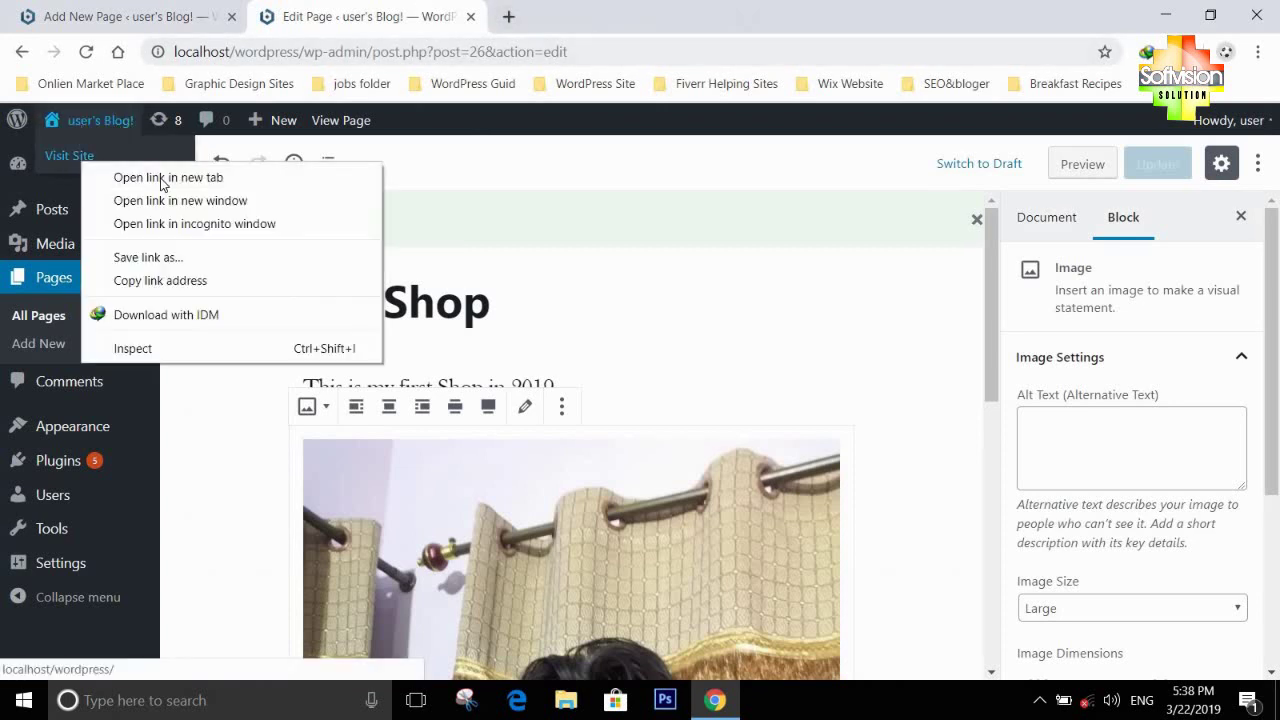
{"action": "key", "text": "Escape"}
{"action": "left_click", "coordinate": [652, 12]}
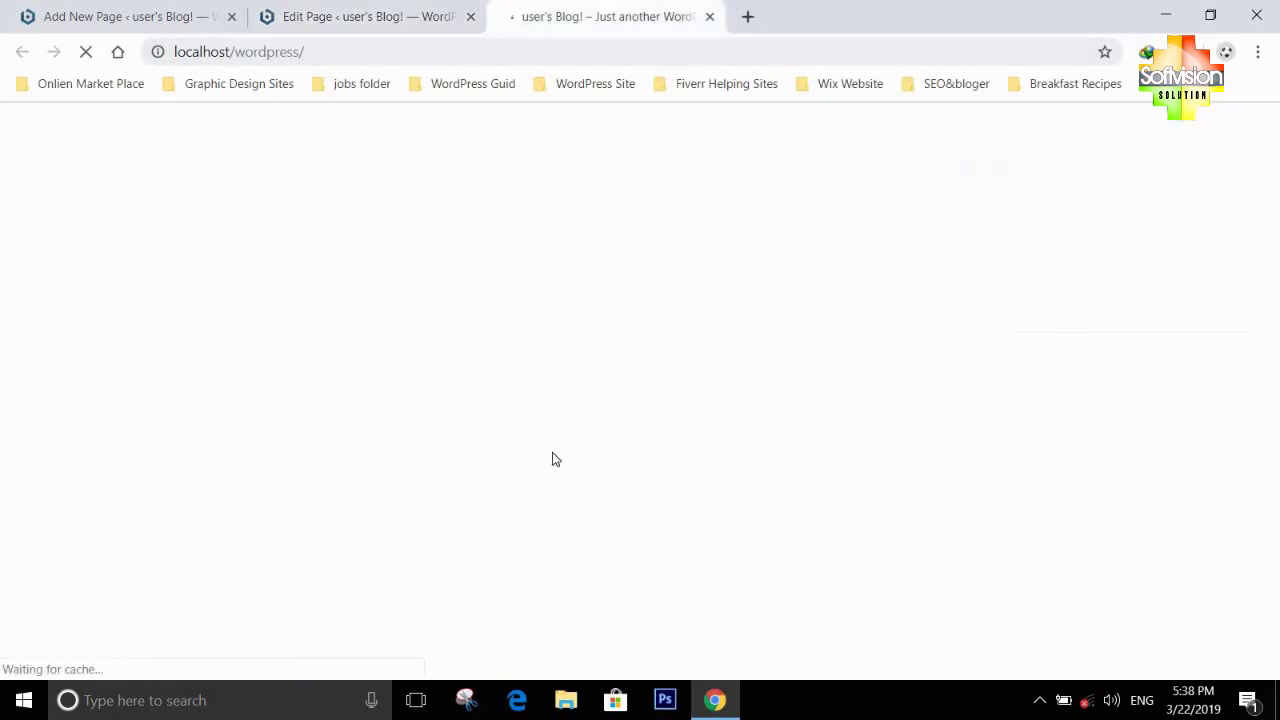
{"action": "left_click", "coordinate": [393, 46]}
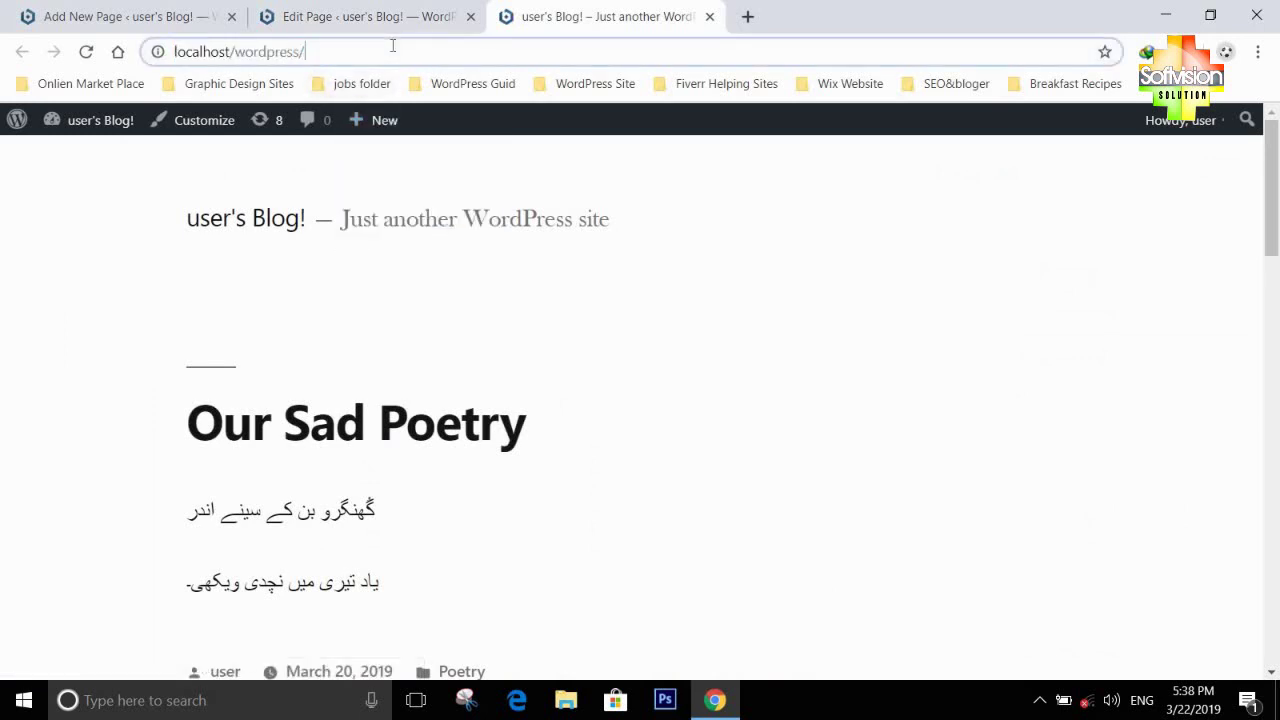
{"action": "type", "text": "my-"}
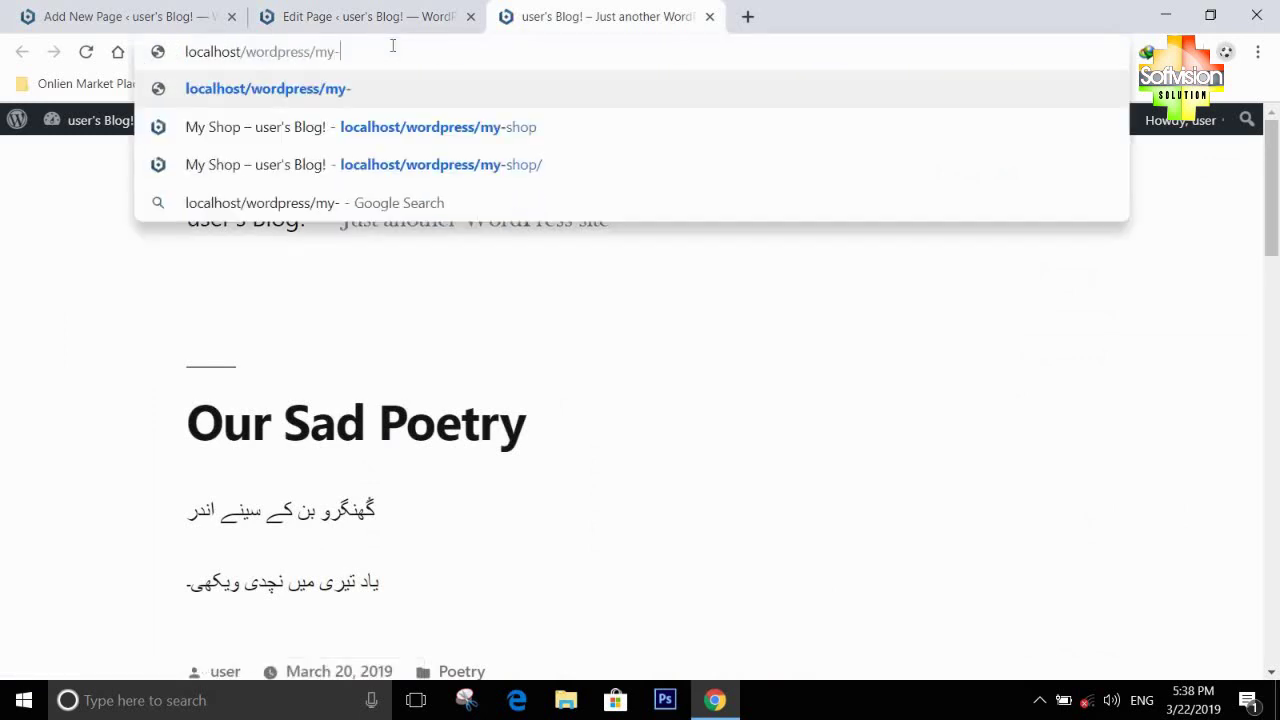
{"action": "type", "text": "shop"}
{"action": "key", "text": "Return"}
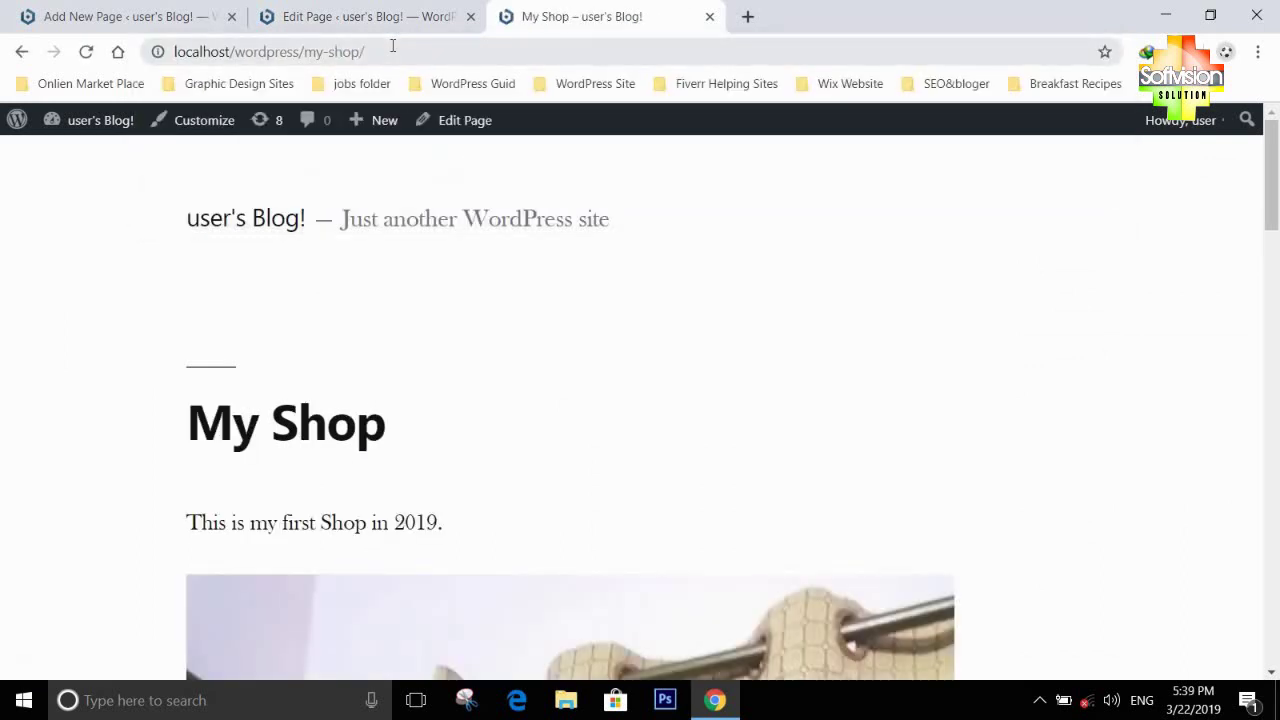
Check the page editor, return to the live page's tab and load the site's front page at localhost/wordpress
{"action": "left_click", "coordinate": [325, 12]}
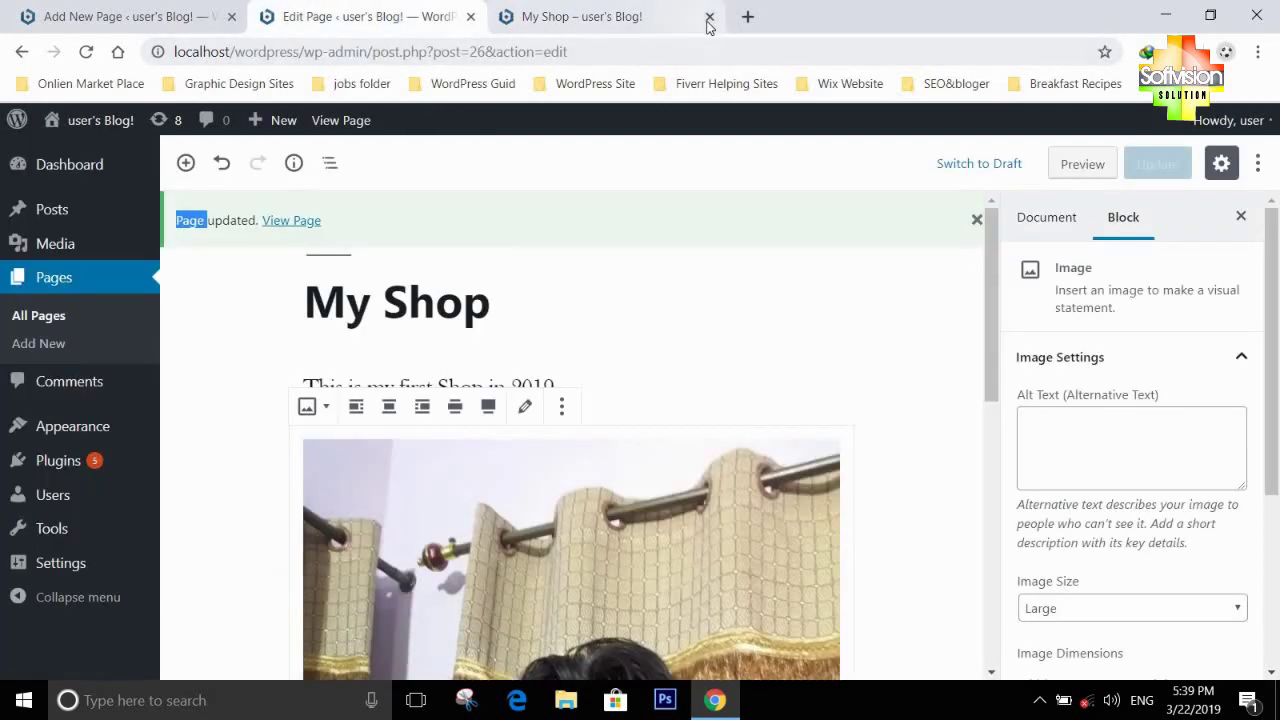
{"action": "left_click", "coordinate": [588, 24]}
{"action": "left_click", "coordinate": [542, 55]}
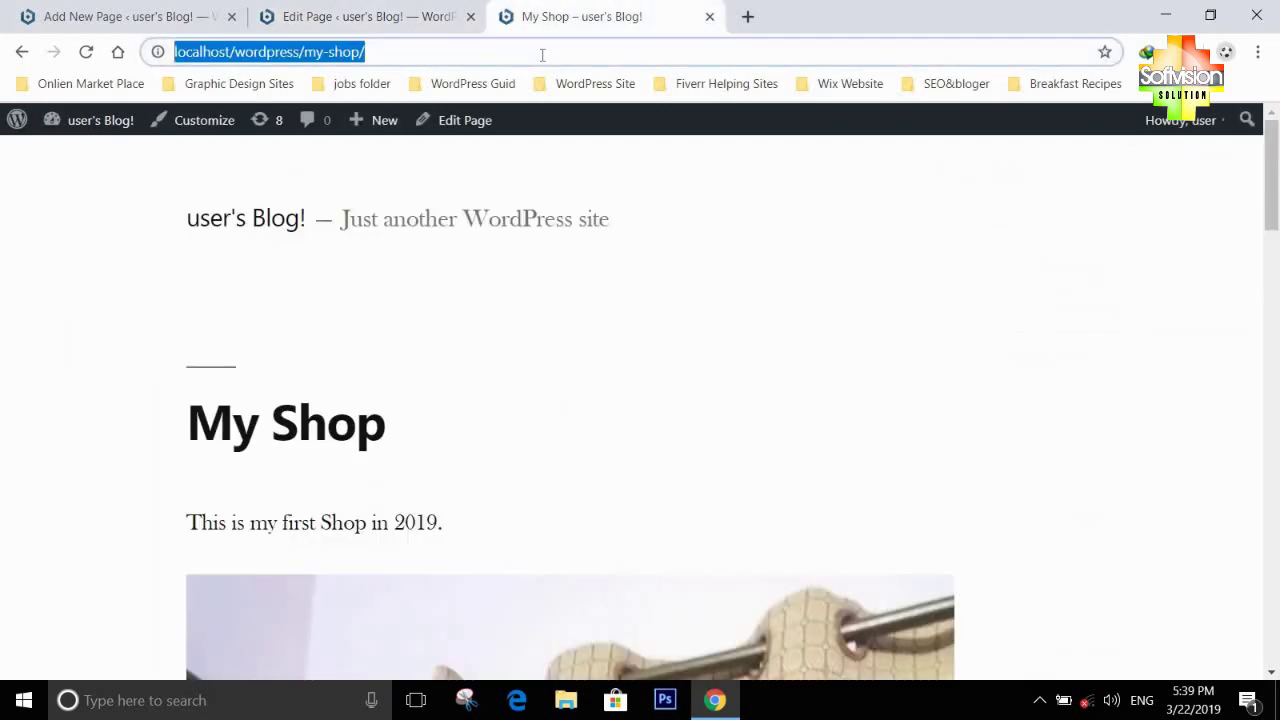
{"action": "left_click", "coordinate": [542, 55]}
{"action": "key", "text": "BackSpace"}
{"action": "key", "text": "BackSpace"}
{"action": "key", "text": "BackSpace"}
{"action": "key", "text": "BackSpace"}
{"action": "key", "text": "BackSpace"}
{"action": "key", "text": "BackSpace"}
{"action": "key", "text": "BackSpace"}
{"action": "key", "text": "BackSpace"}
{"action": "key", "text": "BackSpace"}
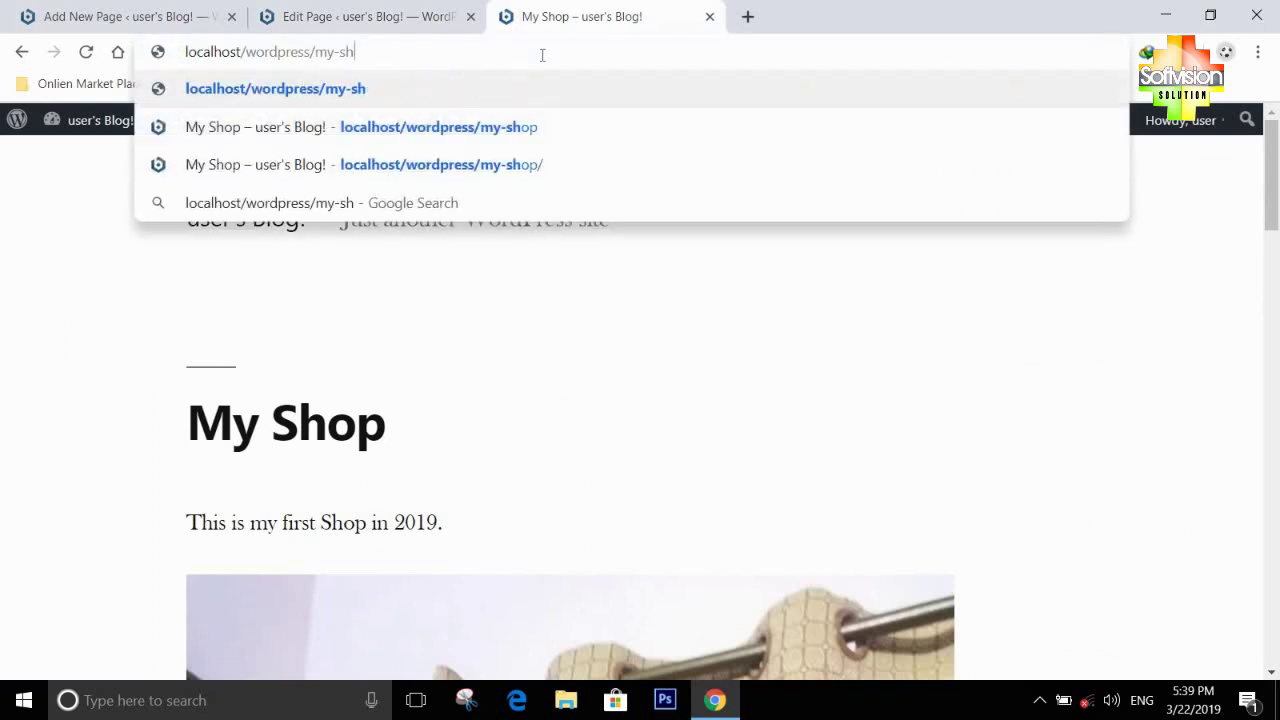
{"action": "key", "text": "Return"}
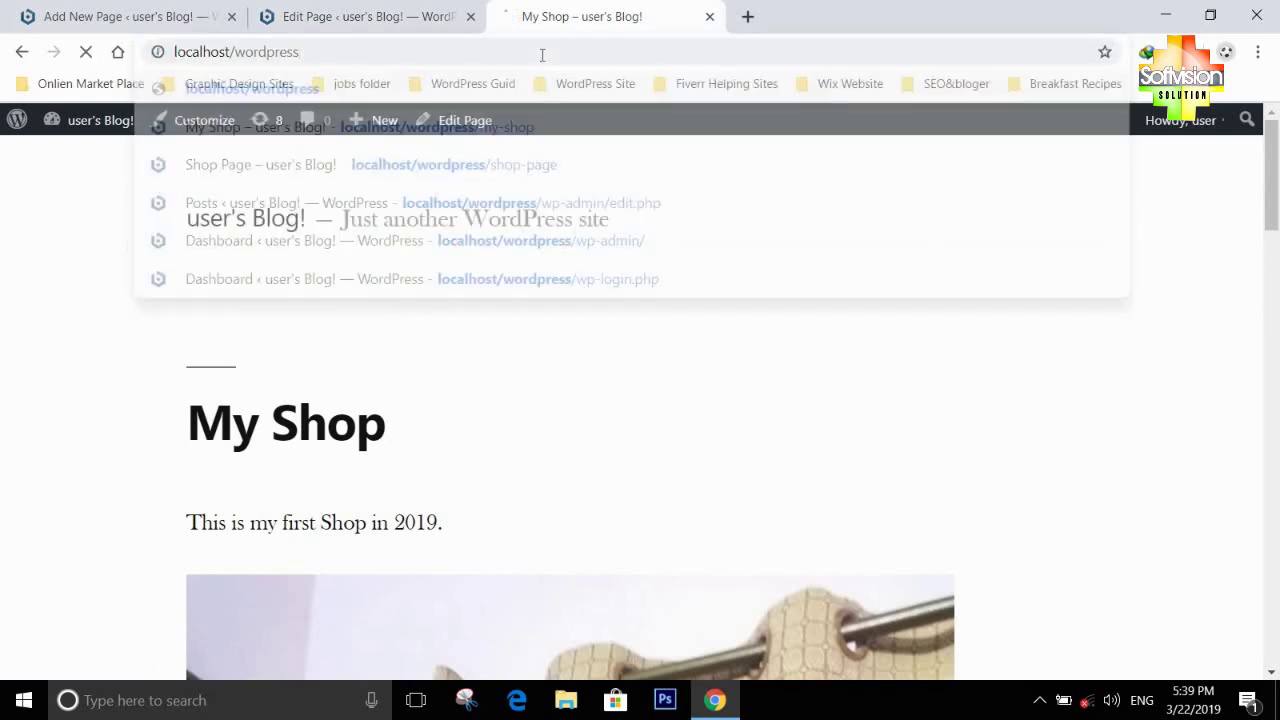
Open the list of all pages in the editor's tab and compare it with the blog's front page
{"action": "left_click", "coordinate": [335, 10]}
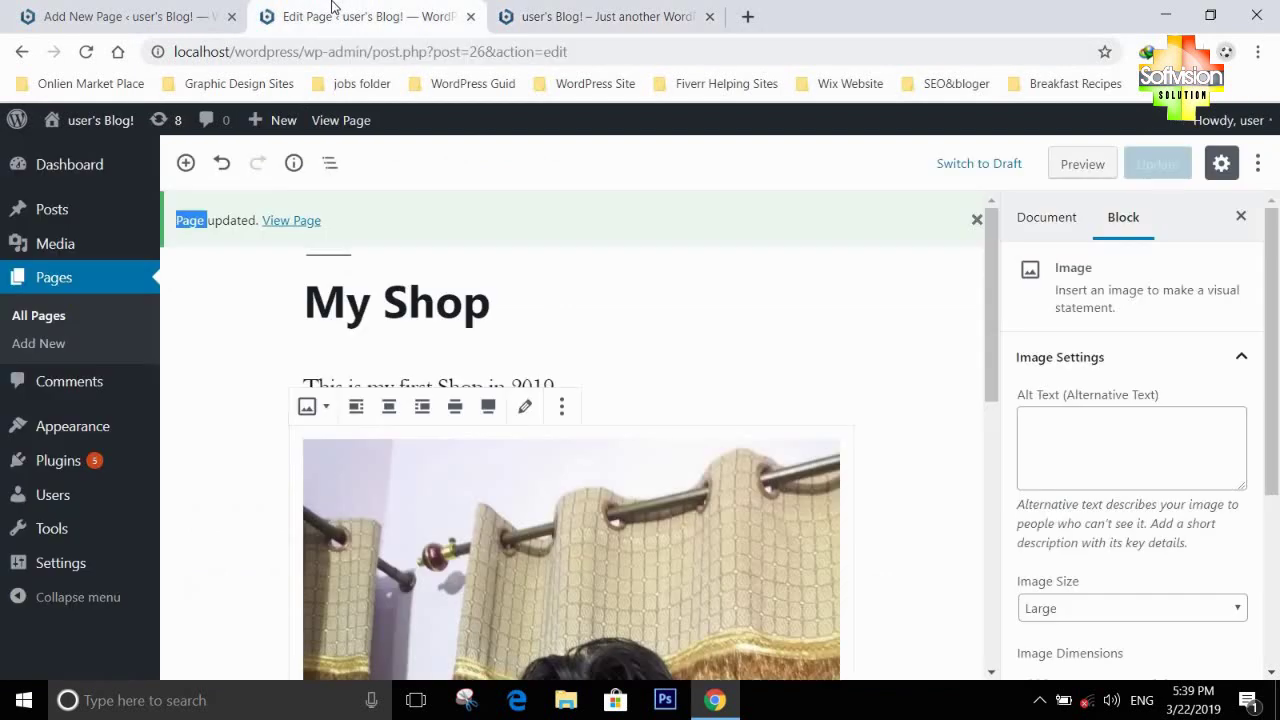
{"action": "left_click", "coordinate": [44, 325]}
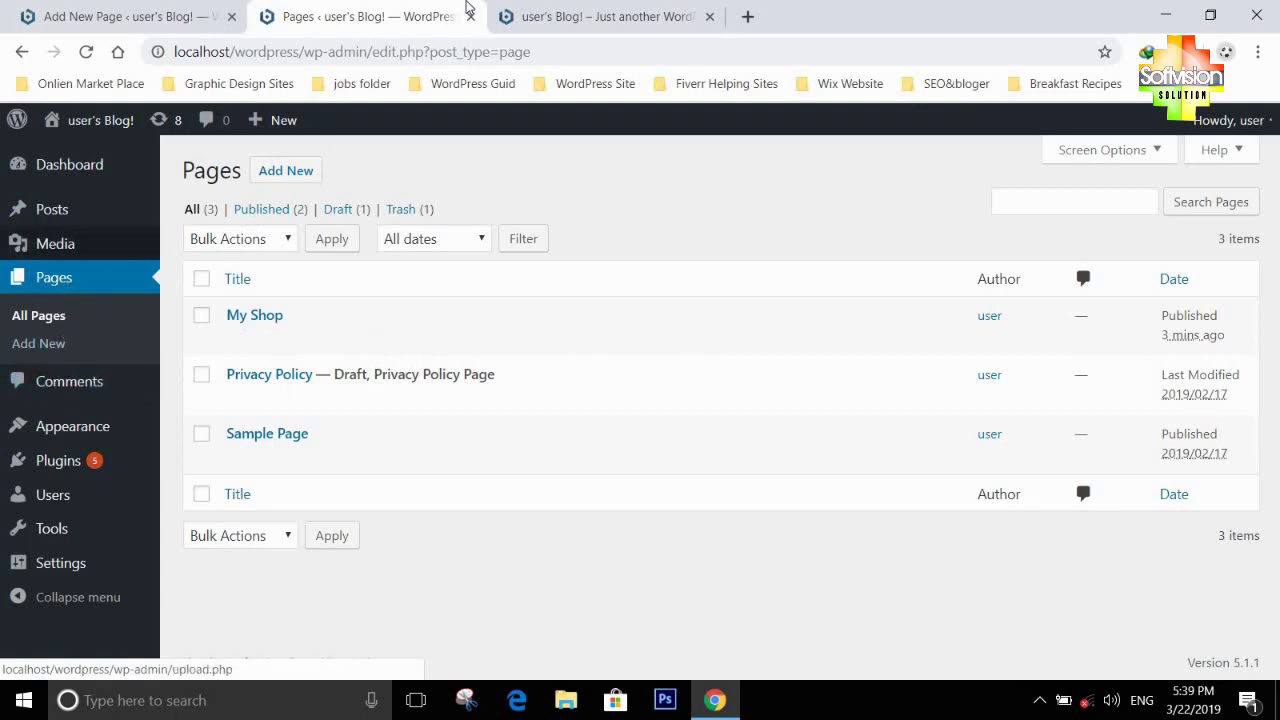
{"action": "key", "text": "ctrl+Tab"}
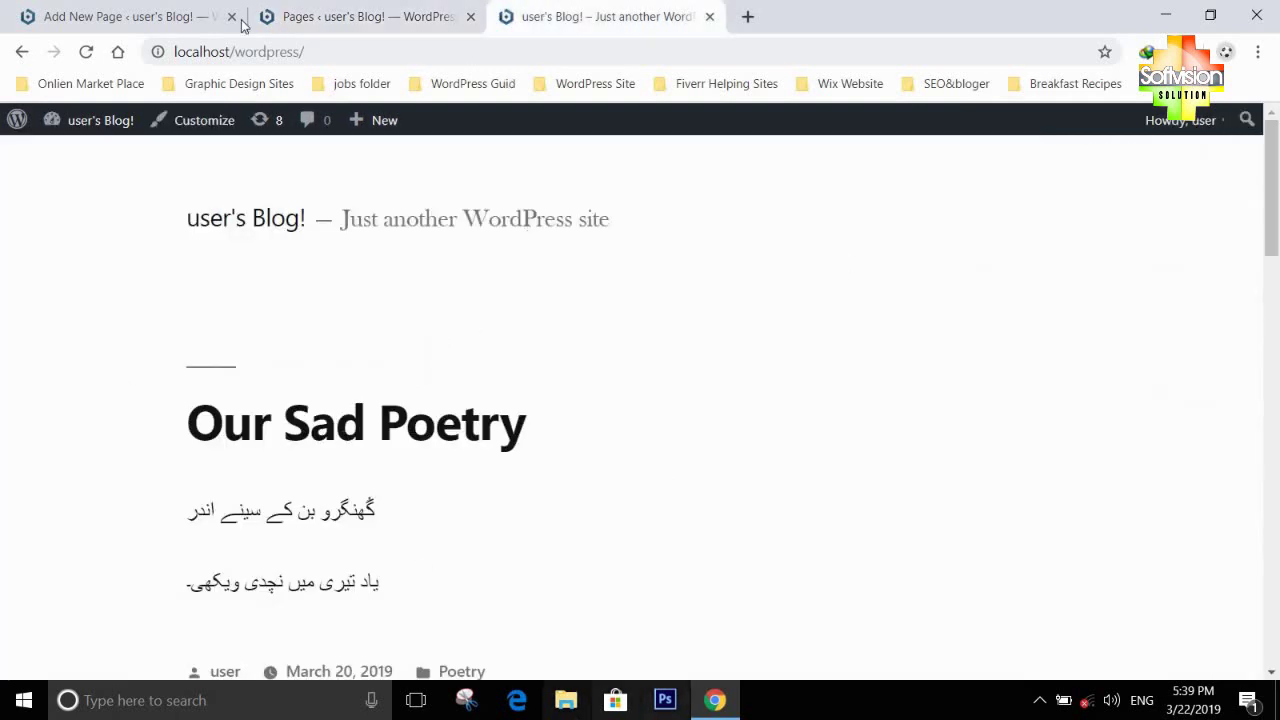
{"action": "left_click", "coordinate": [320, 51]}
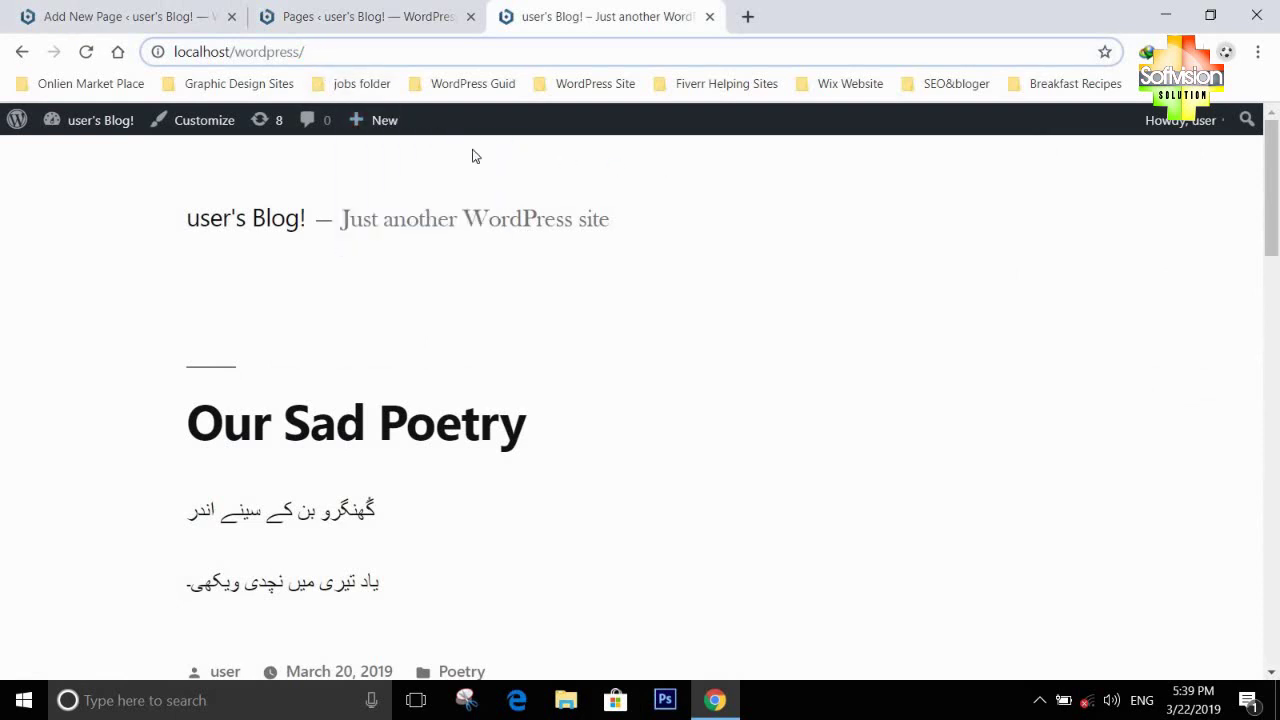
{"action": "left_click", "coordinate": [767, 150]}
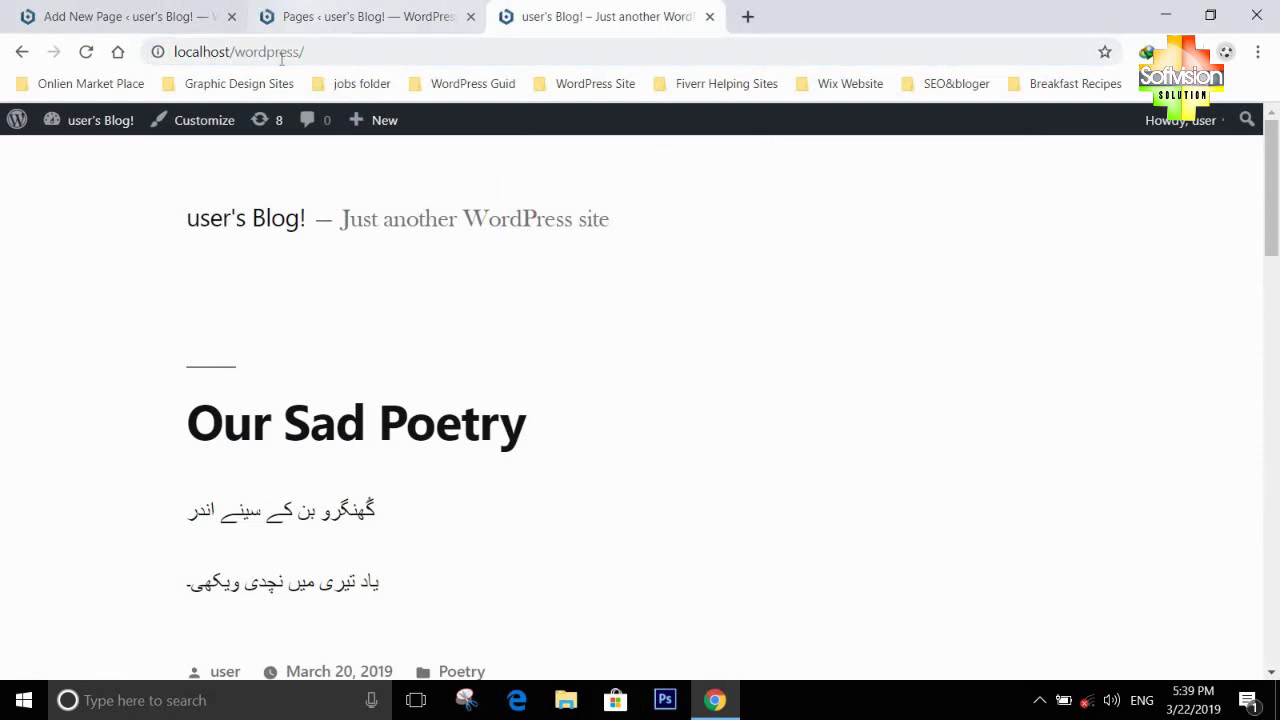
{"action": "left_click", "coordinate": [314, 8]}
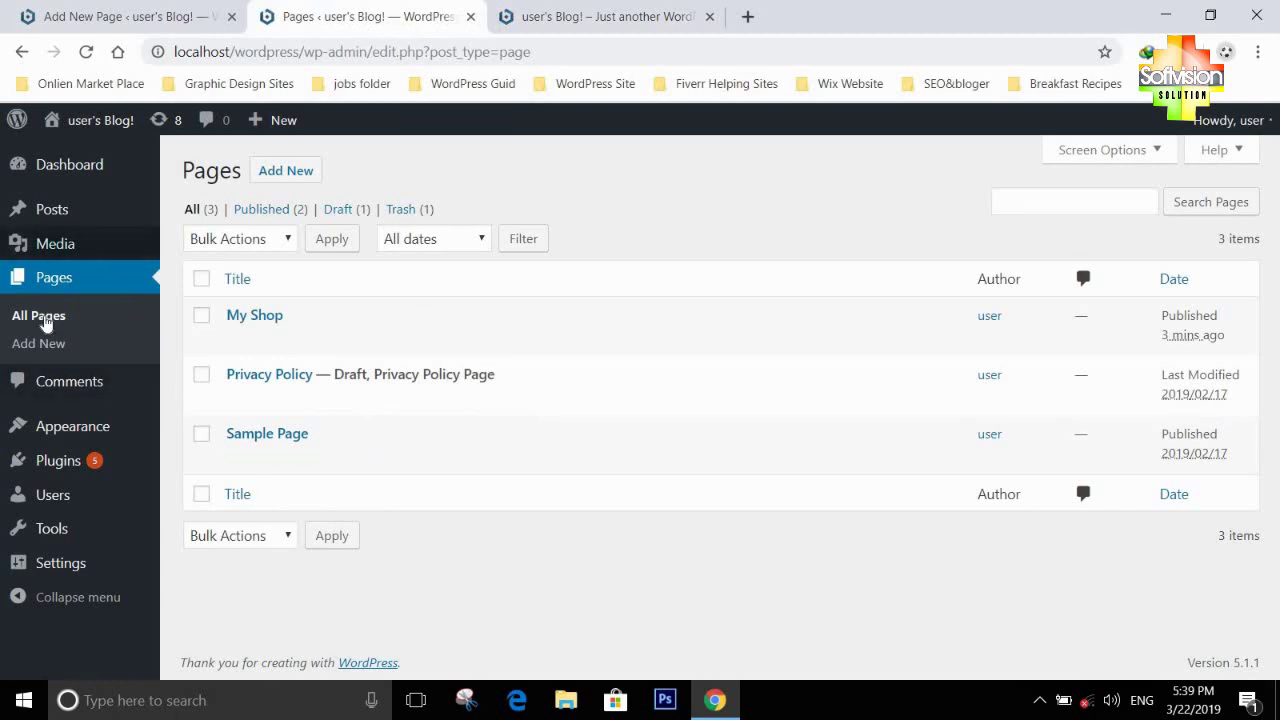
Open the site's menu management and create a menu named "Main Menu"
{"action": "mouse_move", "coordinate": [70, 432]}
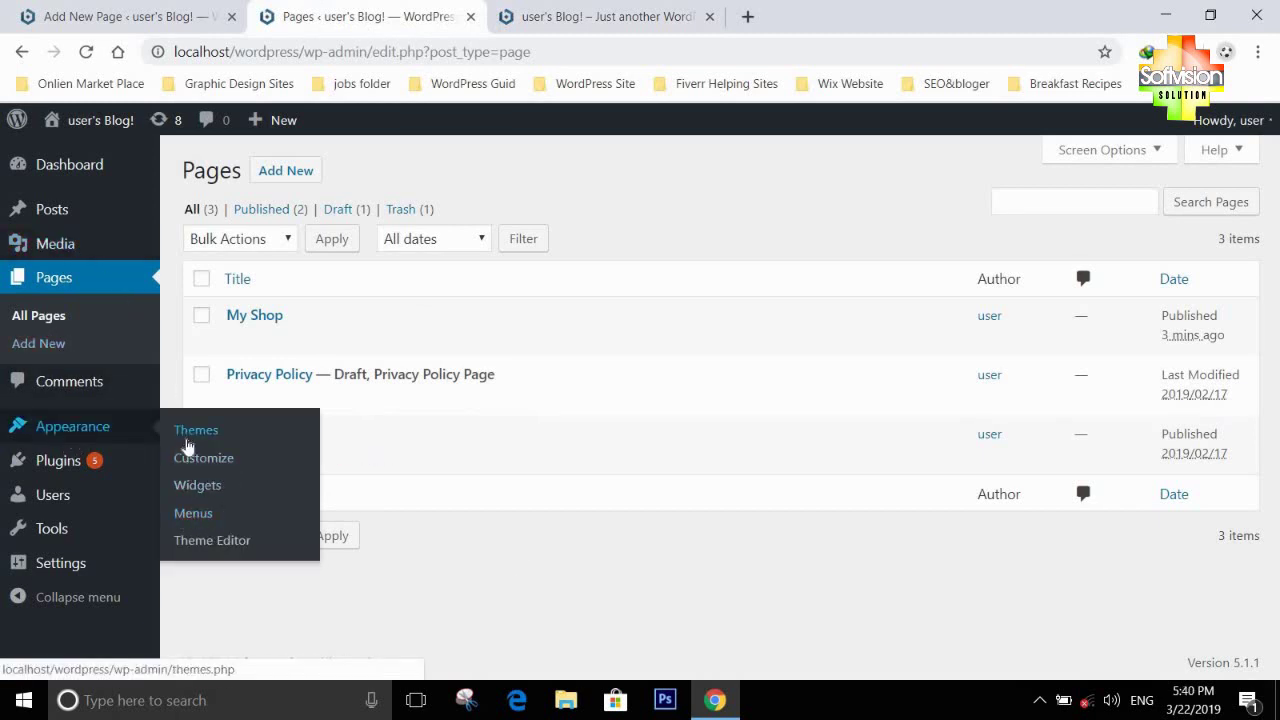
{"action": "left_click", "coordinate": [197, 515]}
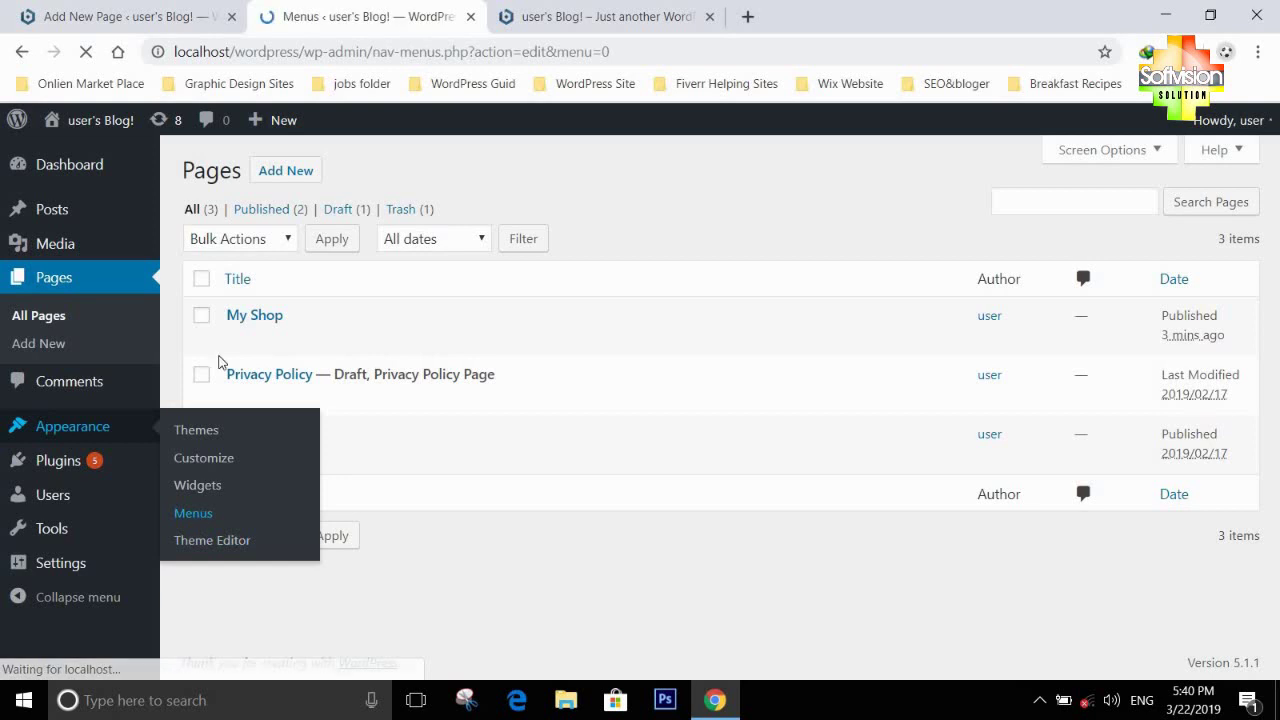
{"action": "scroll", "coordinate": [398, 492], "scroll_direction": "down", "scroll_amount": 2}
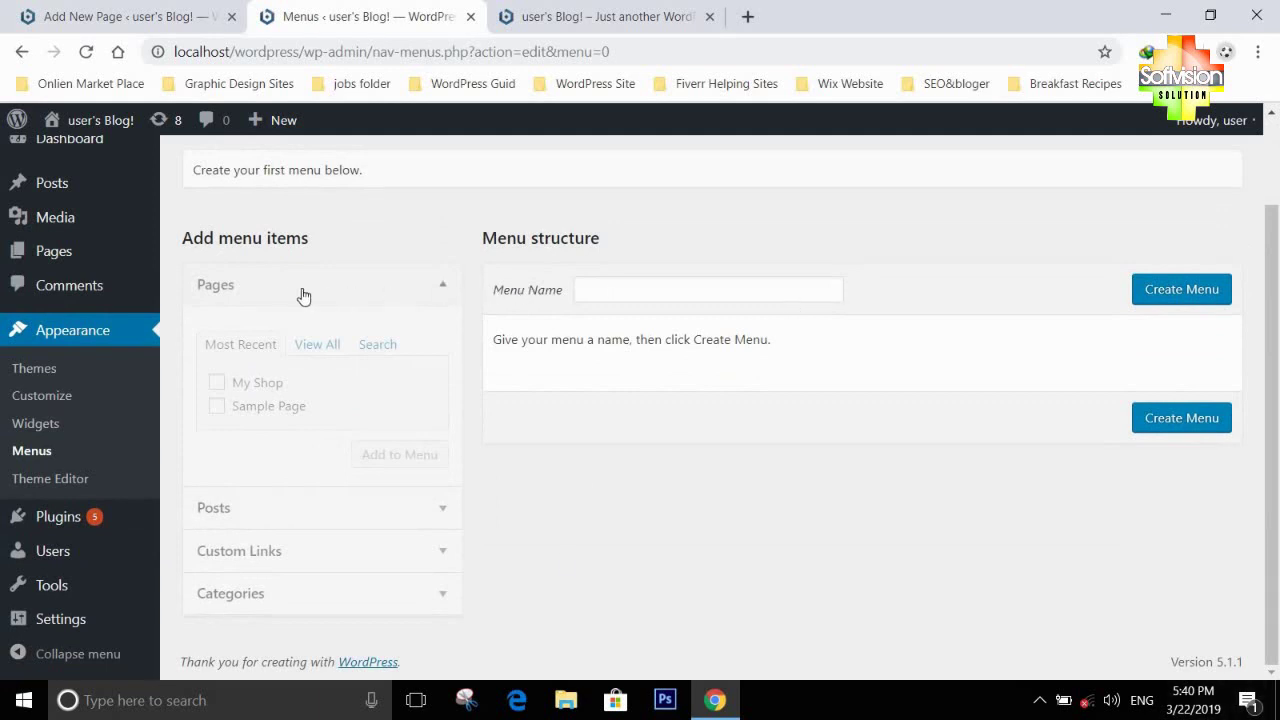
{"action": "left_click", "coordinate": [823, 290]}
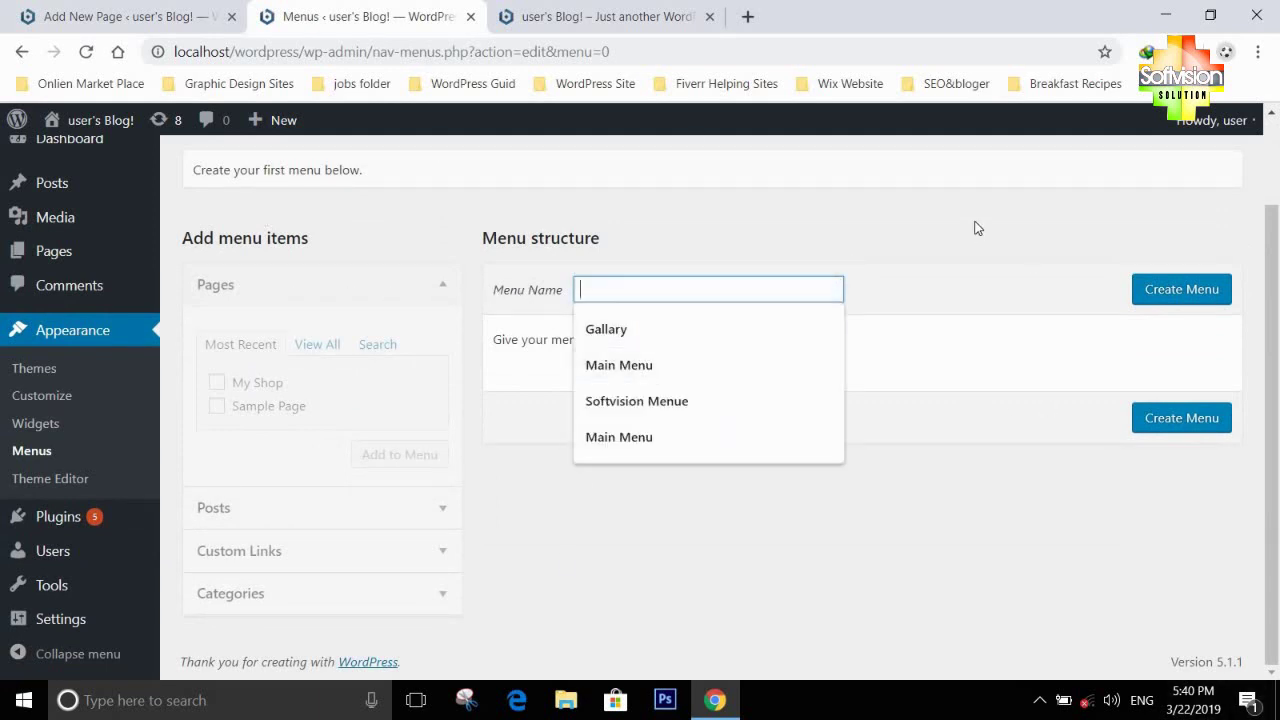
{"action": "left_click", "coordinate": [668, 297]}
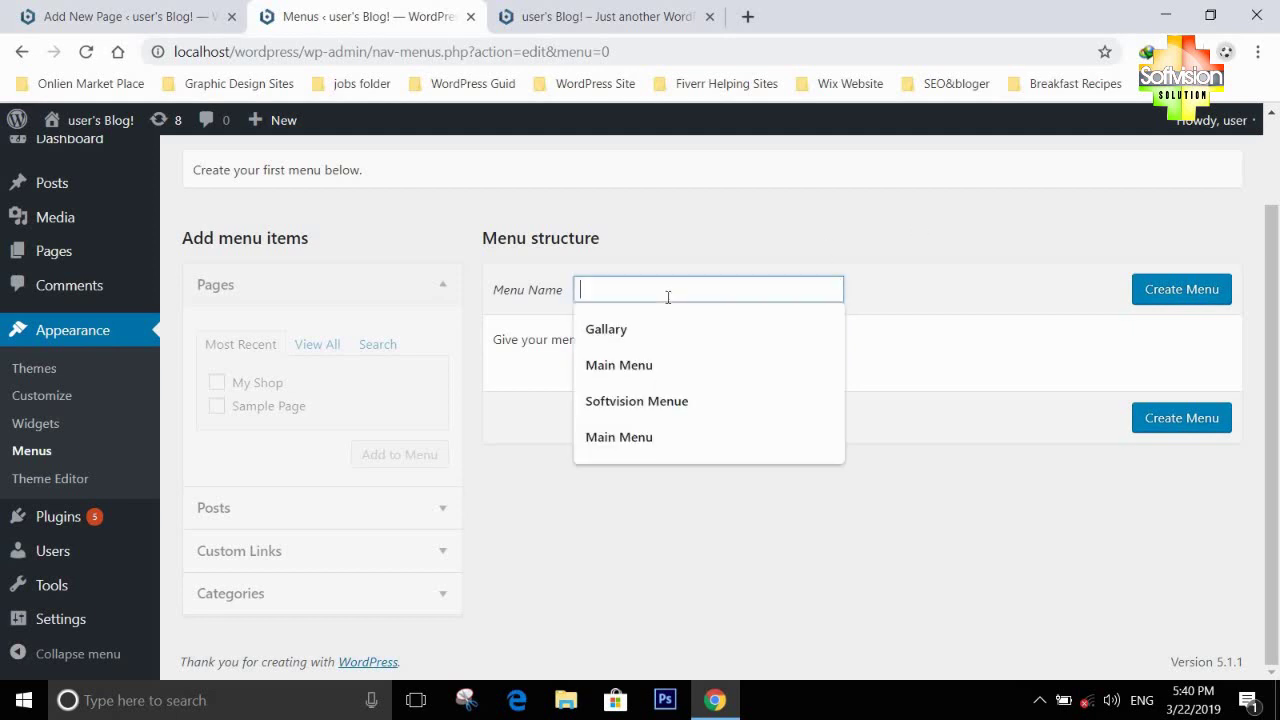
{"action": "left_click", "coordinate": [661, 368]}
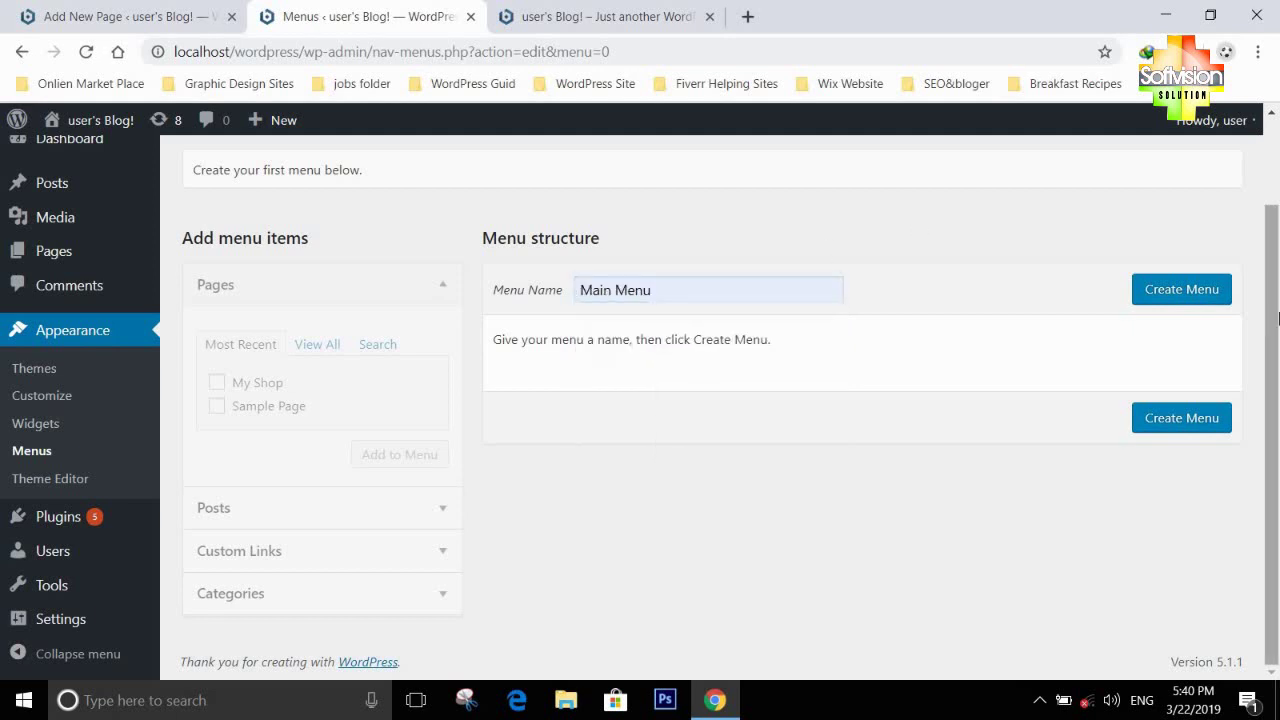
{"action": "left_click", "coordinate": [1220, 302]}
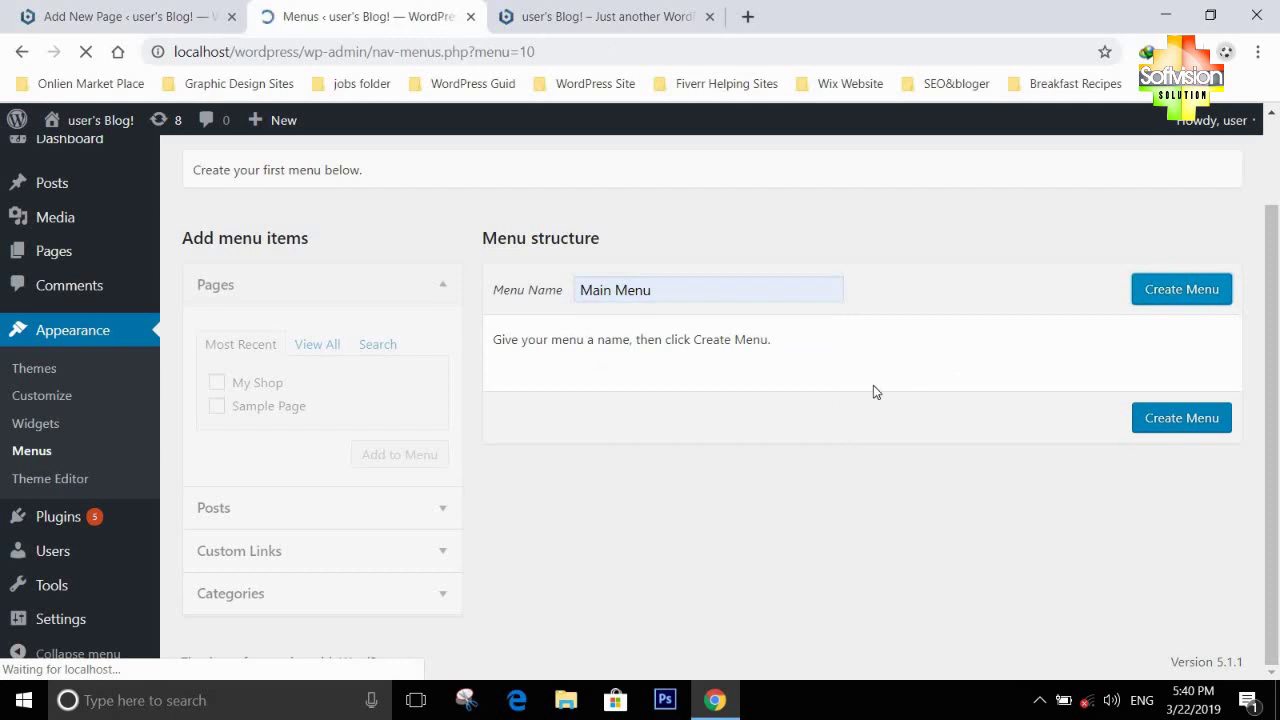
{"action": "scroll", "coordinate": [495, 389], "scroll_direction": "down", "scroll_amount": 2}
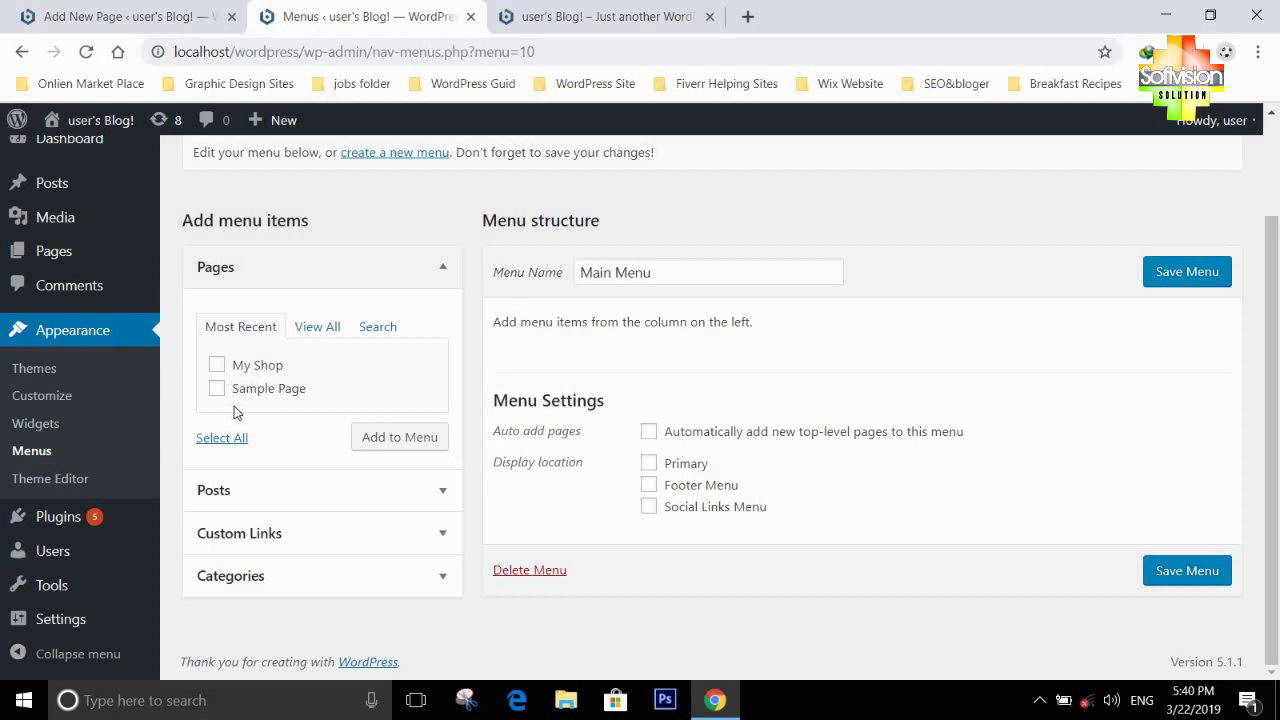
Start a new page from the pages list and title it "Registration"
{"action": "mouse_move", "coordinate": [57, 259]}
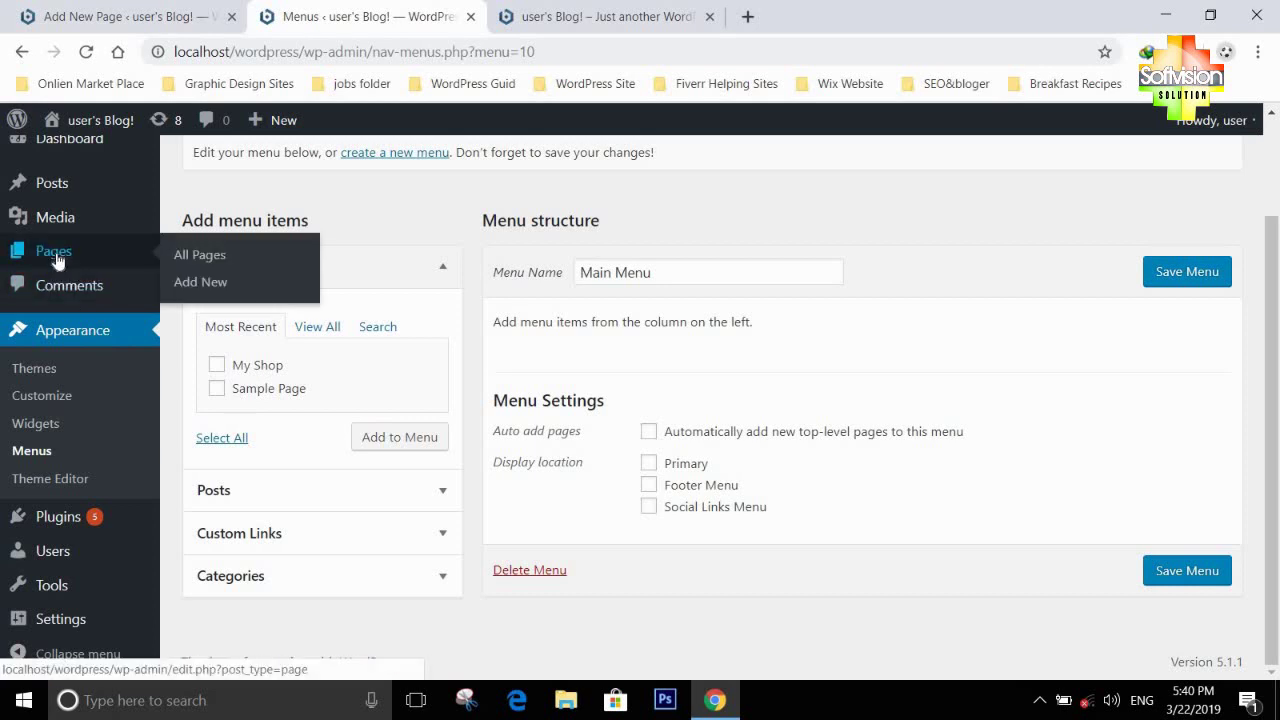
{"action": "left_click", "coordinate": [57, 259]}
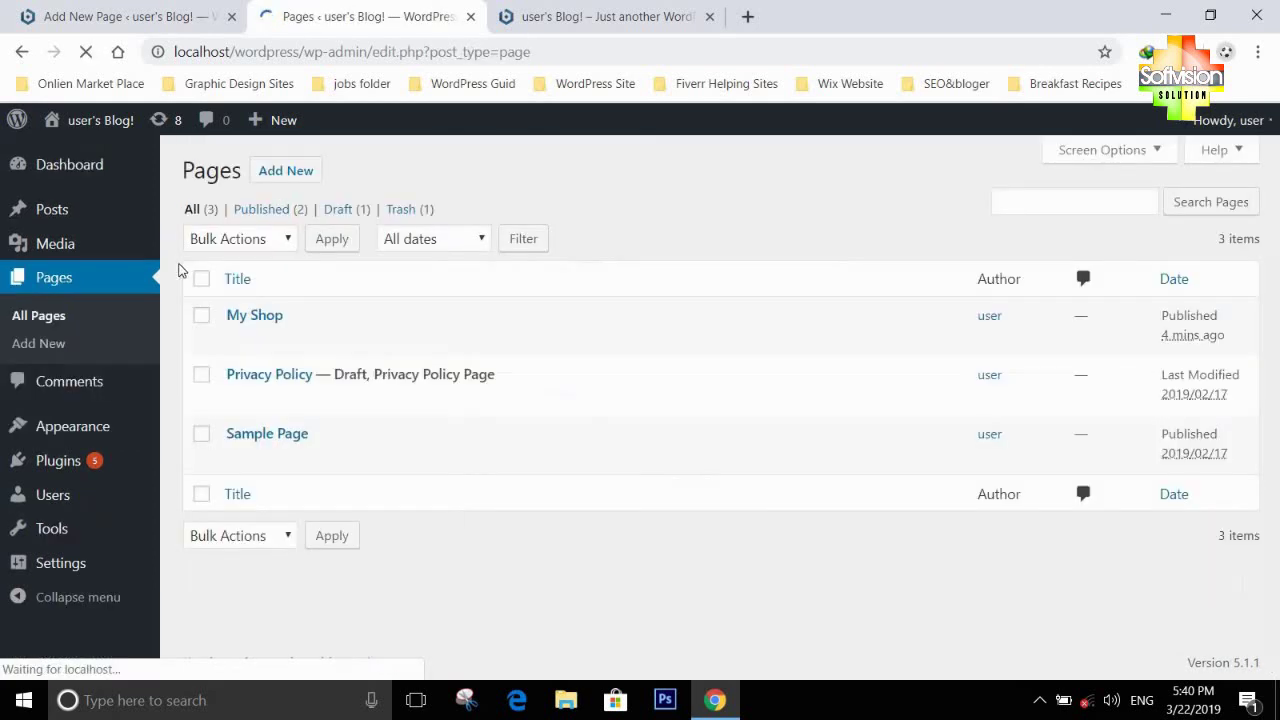
{"action": "left_click", "coordinate": [309, 174]}
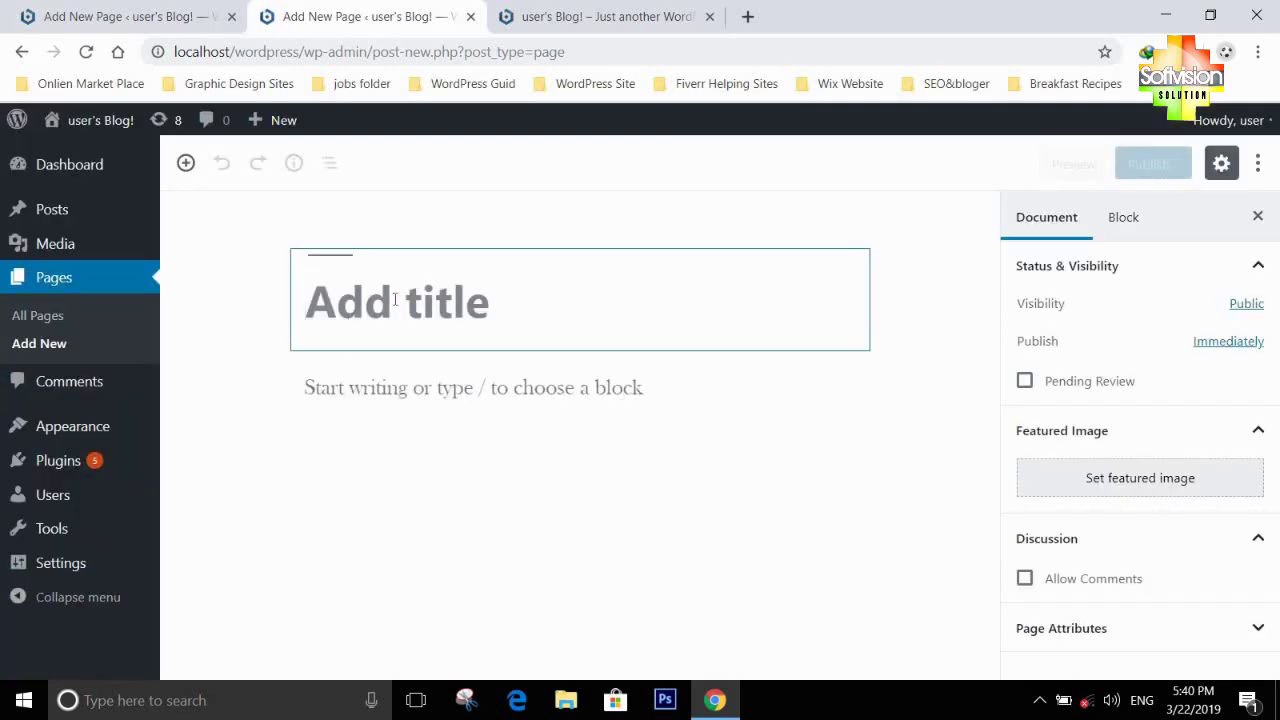
{"action": "type", "text": "Res"}
{"action": "key", "text": "BackSpace"}
{"action": "type", "text": "g"}
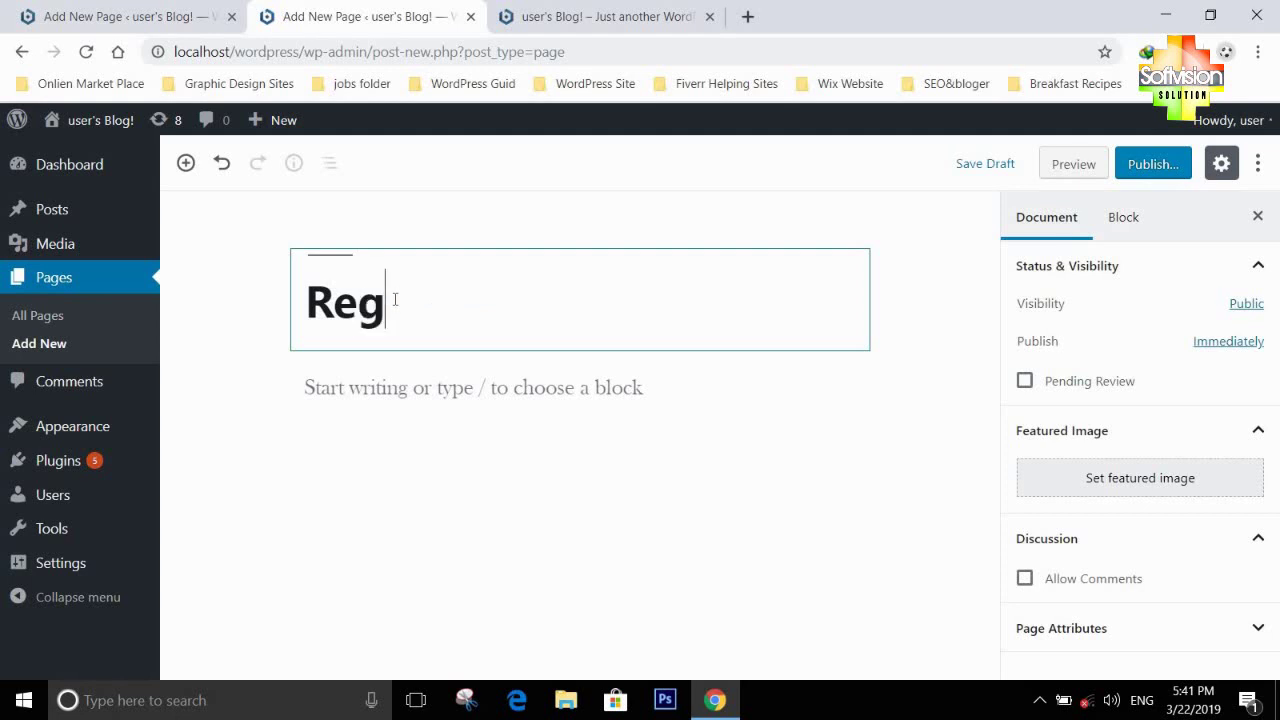
{"action": "type", "text": "istration"}
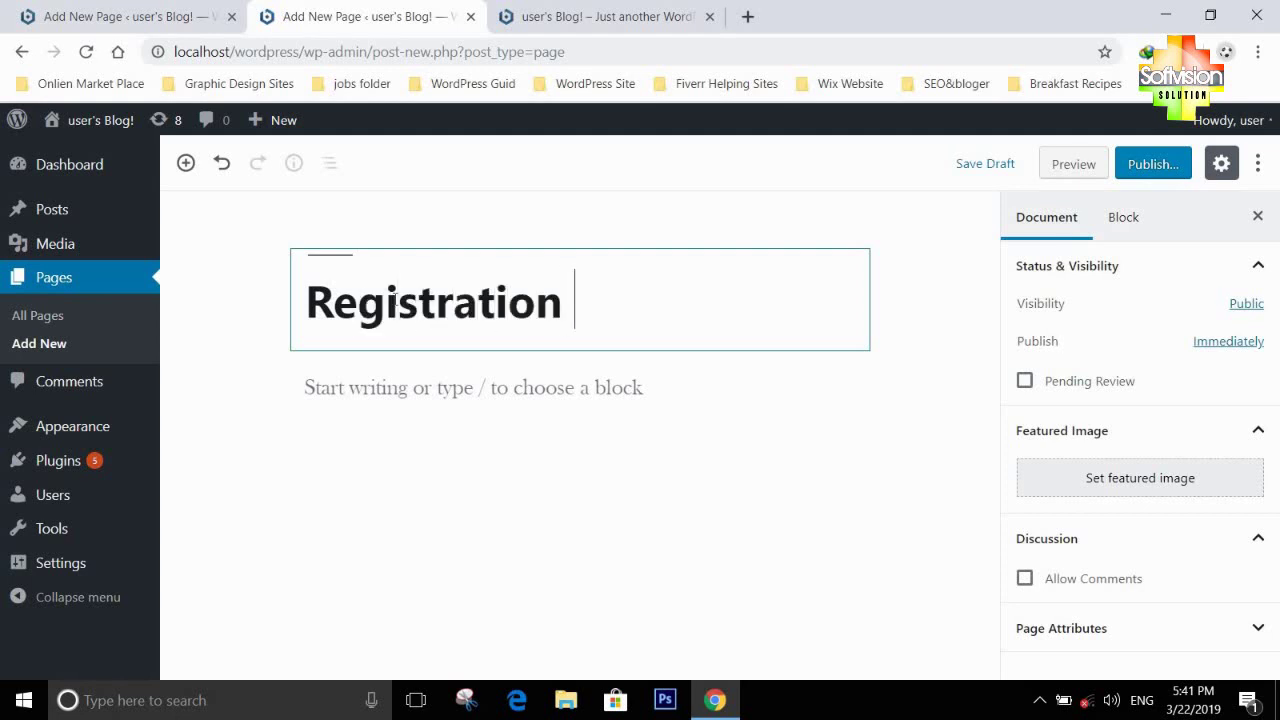
Enter "Hello Word" as the Registration page's body text and publish the page
{"action": "left_click", "coordinate": [441, 395]}
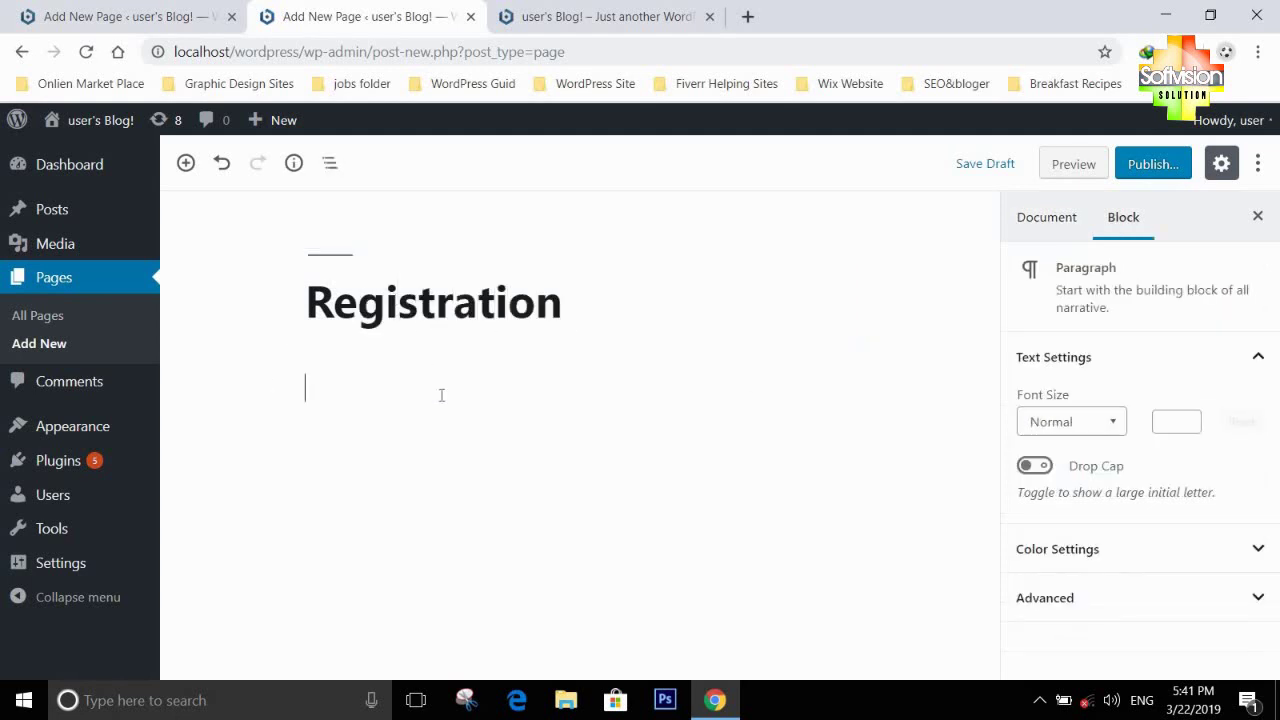
{"action": "type", "text": "Helo"}
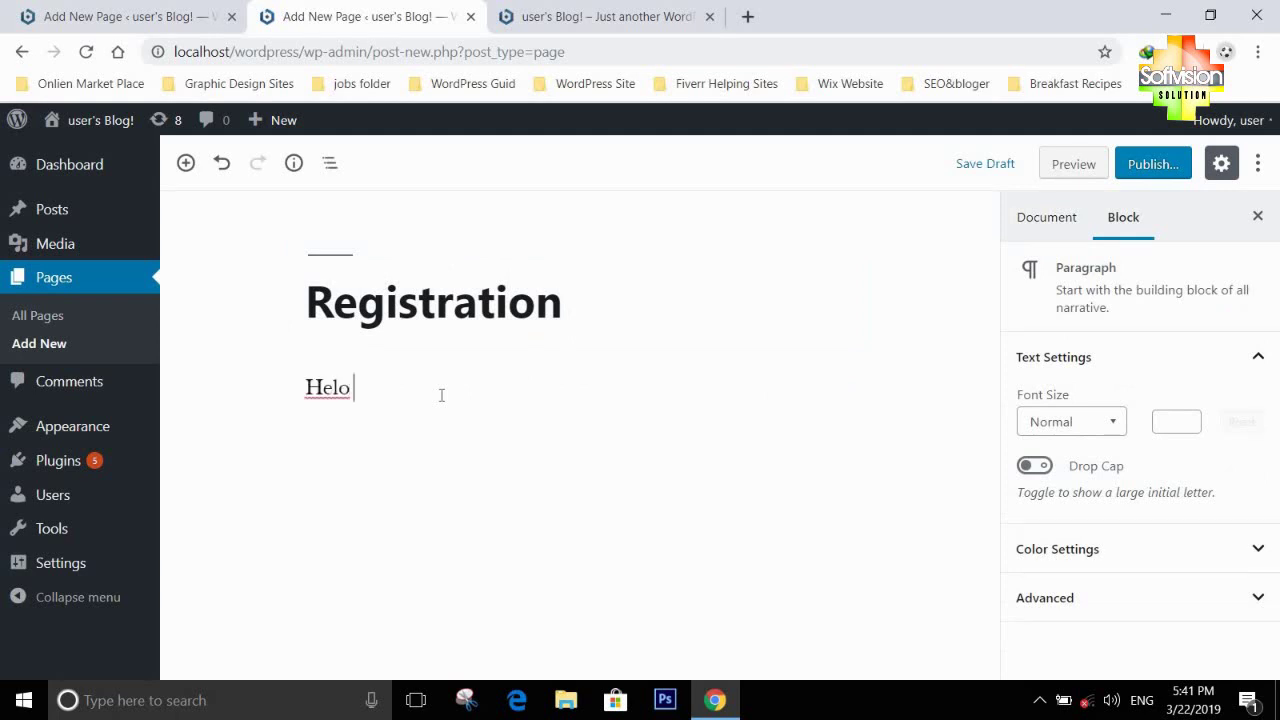
{"action": "key", "text": "BackSpace"}
{"action": "key", "text": "BackSpace"}
{"action": "key", "text": "BackSpace"}
{"action": "type", "text": "lLow"}
{"action": "key", "text": "BackSpace"}
{"action": "key", "text": "BackSpace"}
{"action": "type", "text": "LO"}
{"action": "key", "text": "BackSpace"}
{"action": "key", "text": "BackSpace"}
{"action": "type", "text": "lo Word"}
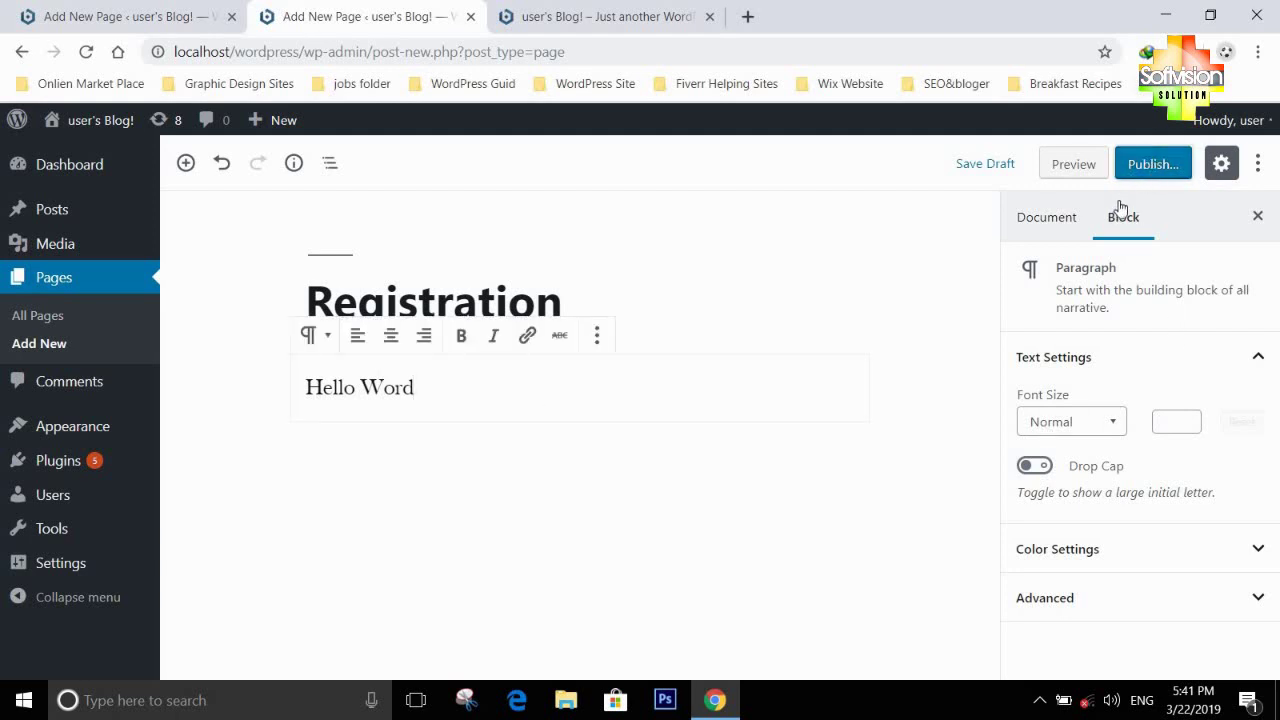
{"action": "left_click", "coordinate": [1133, 168]}
{"action": "left_click", "coordinate": [1138, 165]}
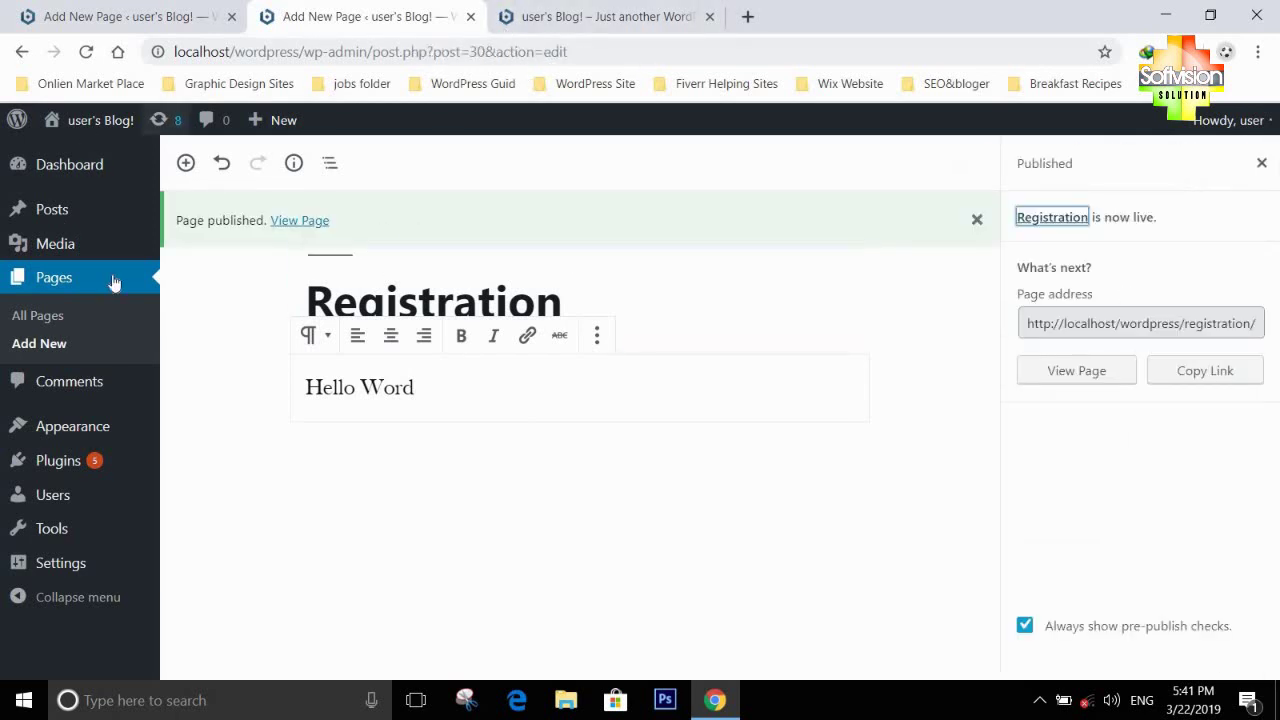
Return to menu management, add the My Shop page to Main Menu and remove the duplicate My Shop item
{"action": "mouse_move", "coordinate": [80, 426]}
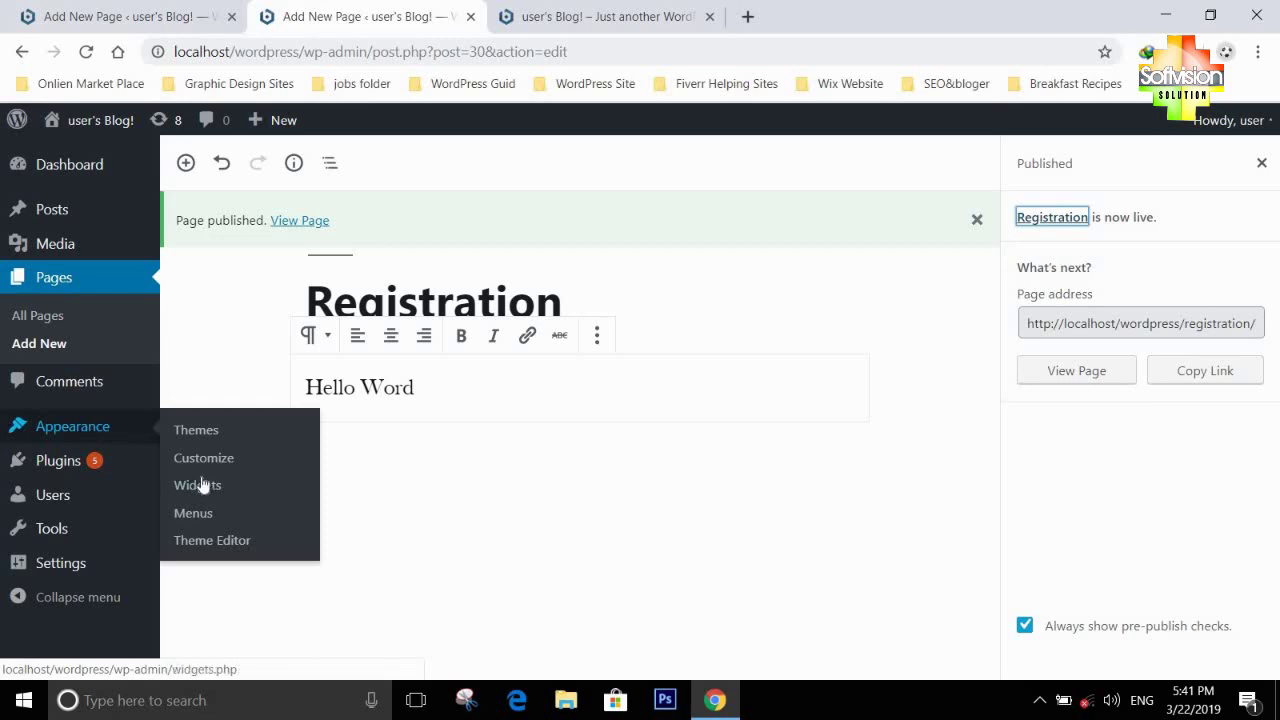
{"action": "left_click", "coordinate": [240, 520]}
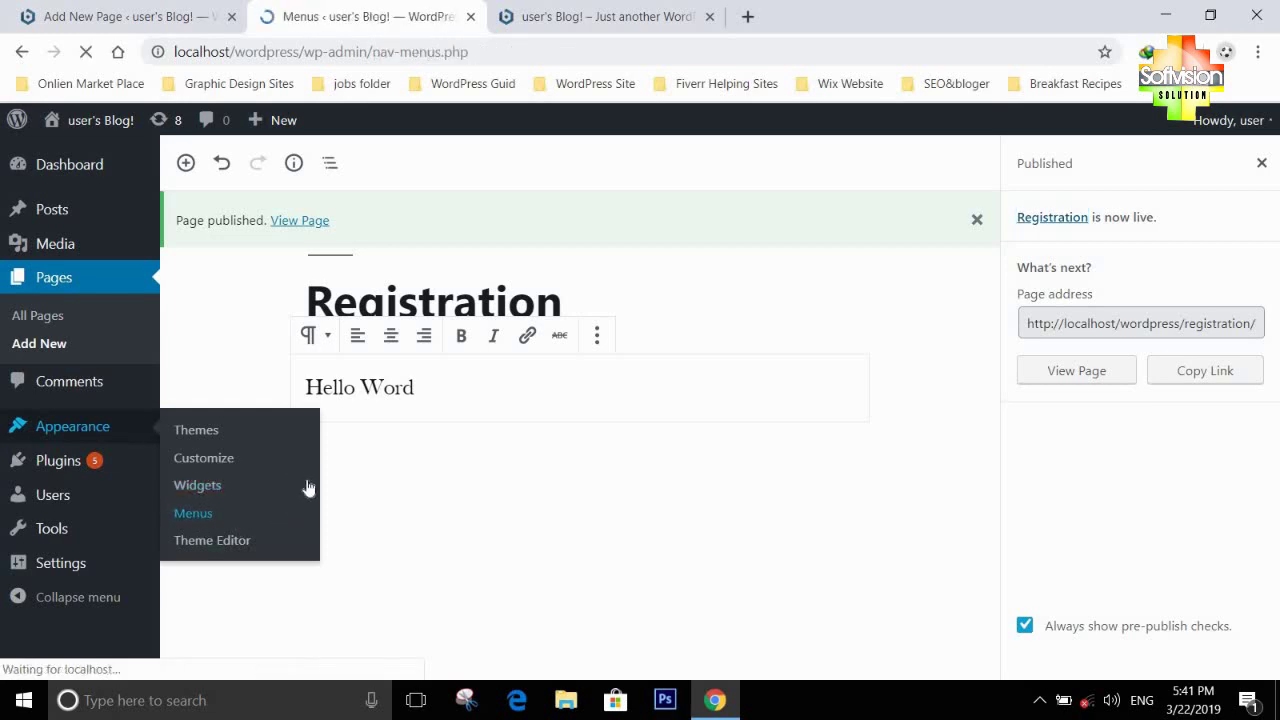
{"action": "scroll", "coordinate": [863, 446], "scroll_direction": "down", "scroll_amount": 3}
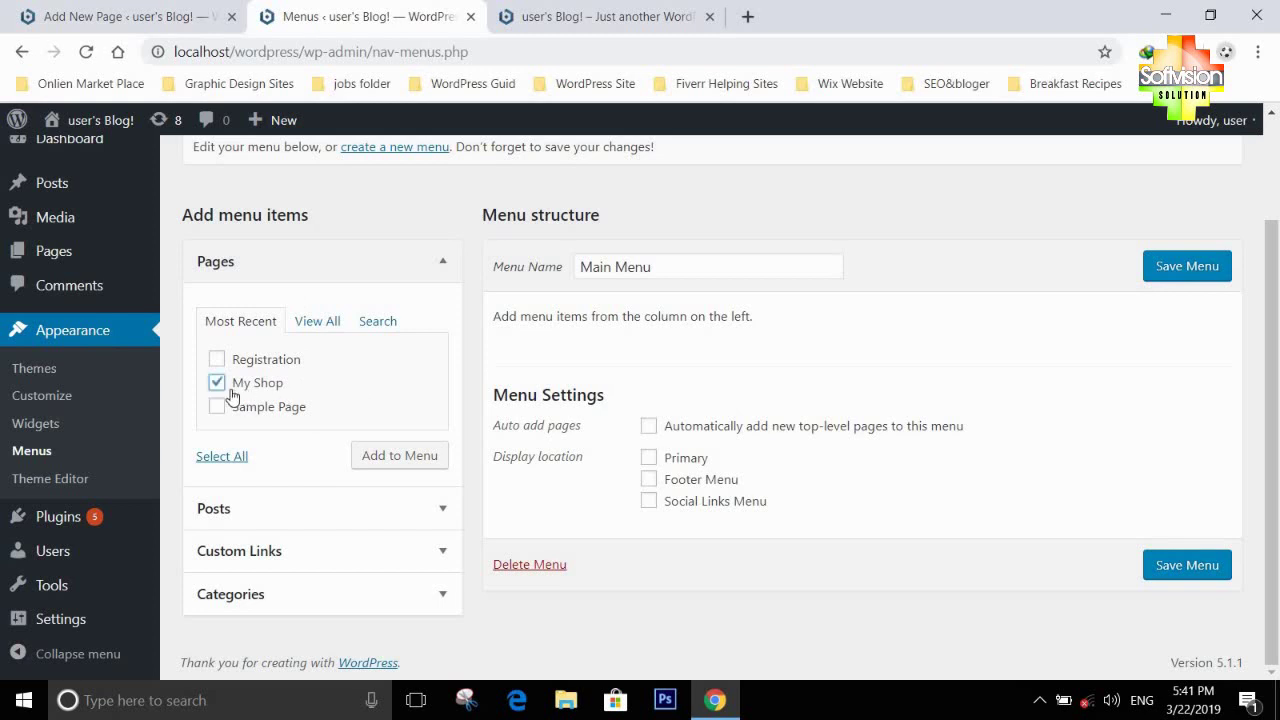
{"action": "left_click", "coordinate": [409, 468]}
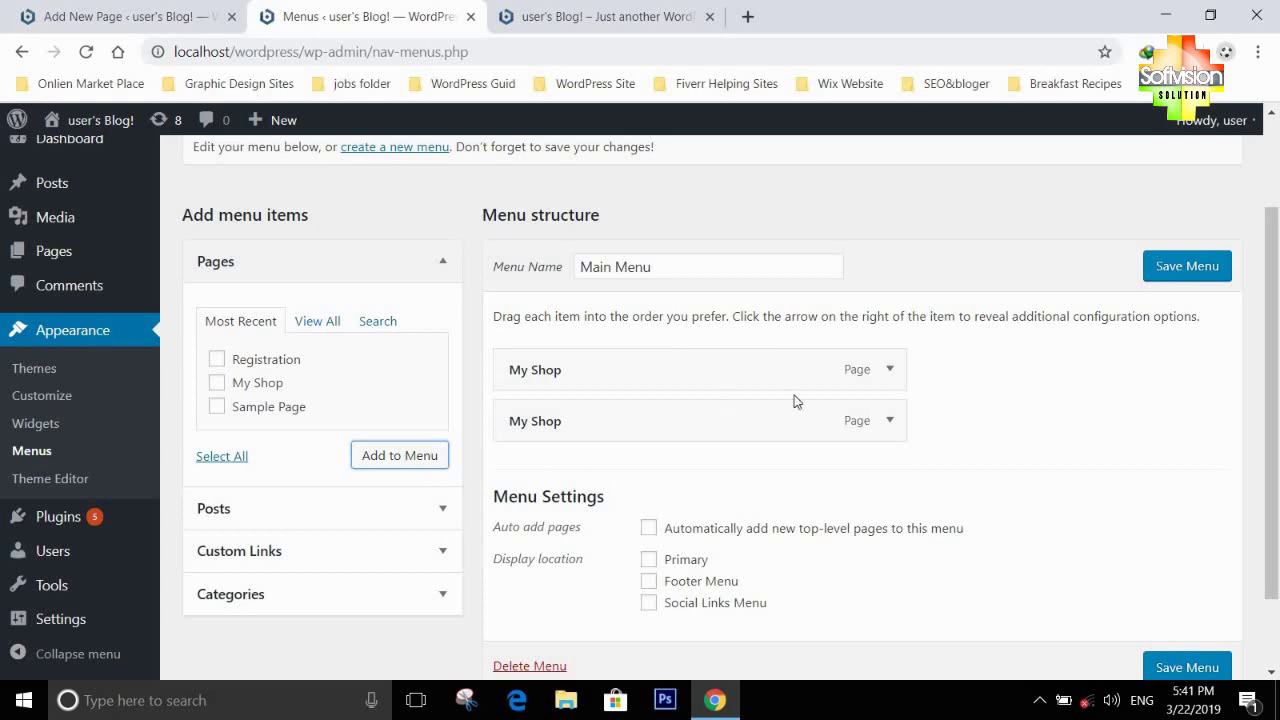
{"action": "left_click", "coordinate": [888, 372]}
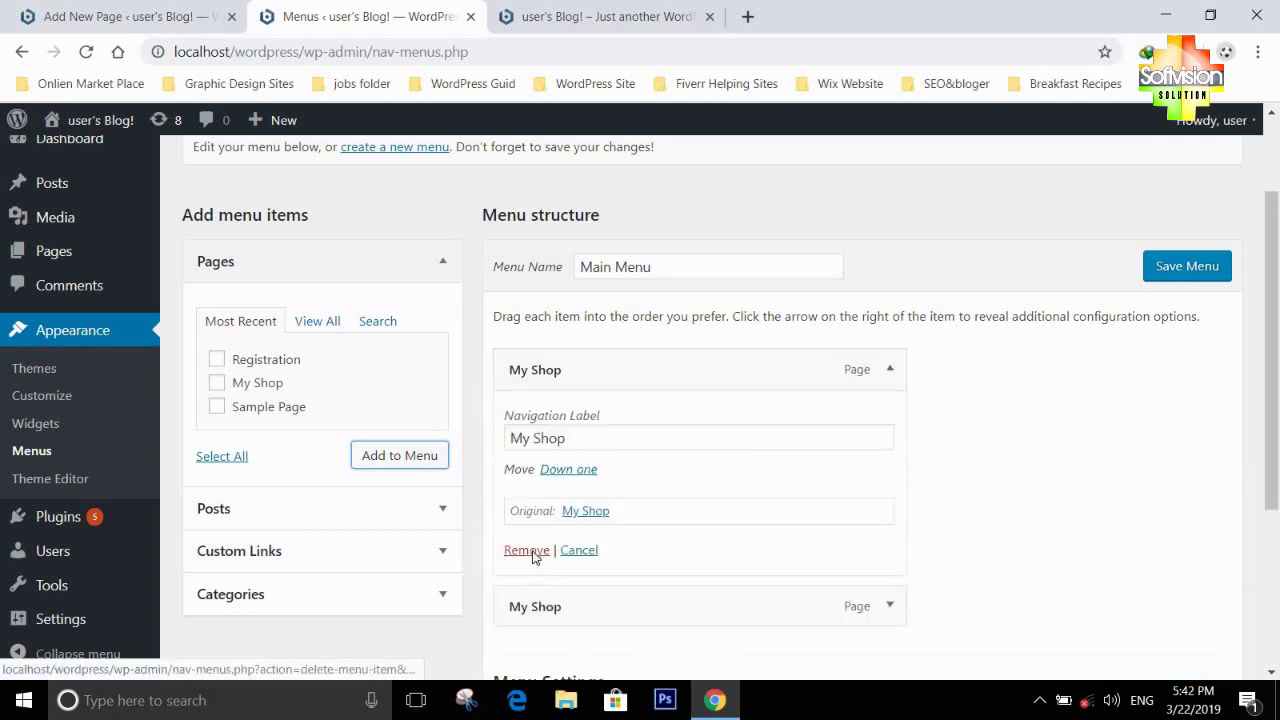
{"action": "left_click", "coordinate": [531, 552]}
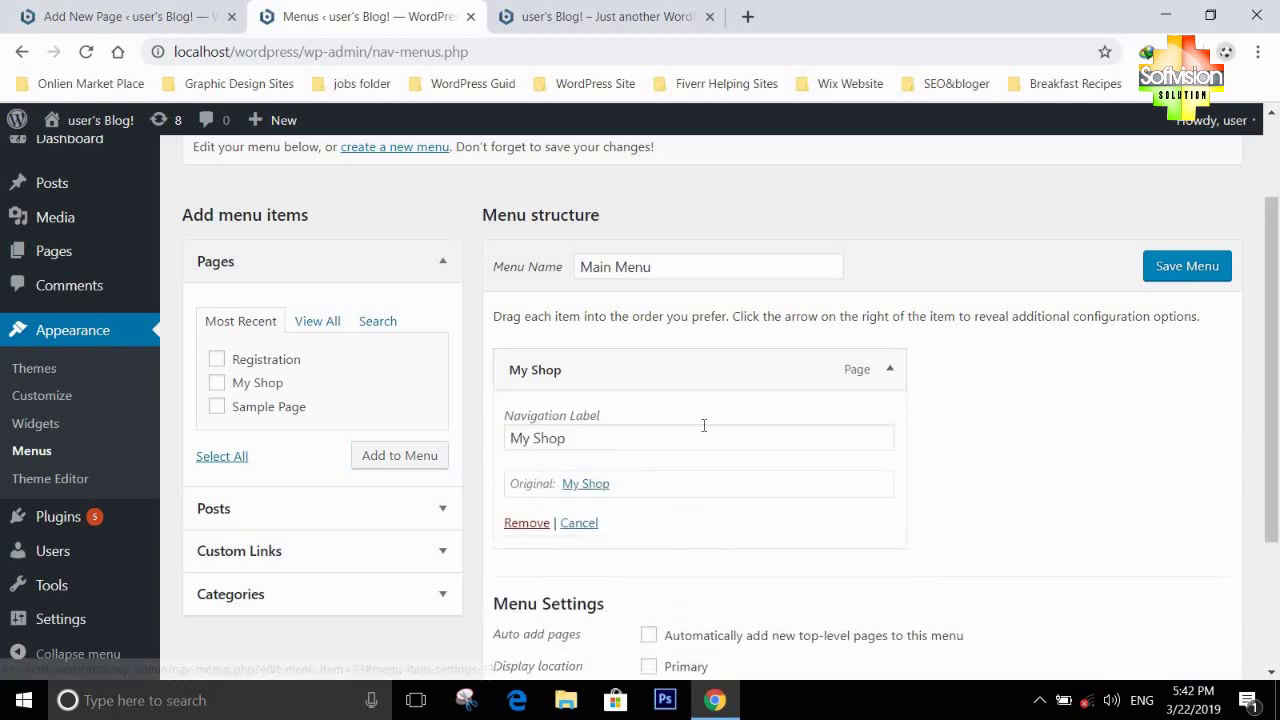
Collapse the My Shop item's settings in the menu structure and save Main Menu
{"action": "scroll", "coordinate": [704, 425], "scroll_direction": "down", "scroll_amount": 1}
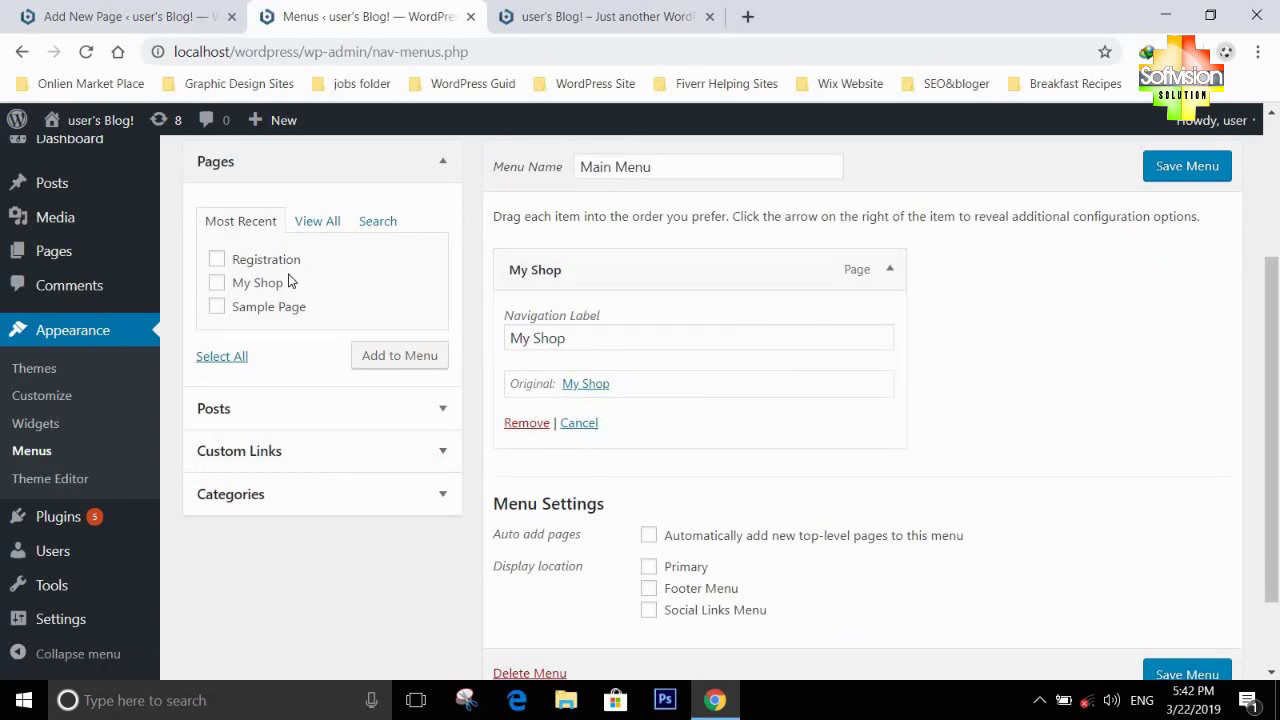
{"action": "left_click", "coordinate": [894, 279]}
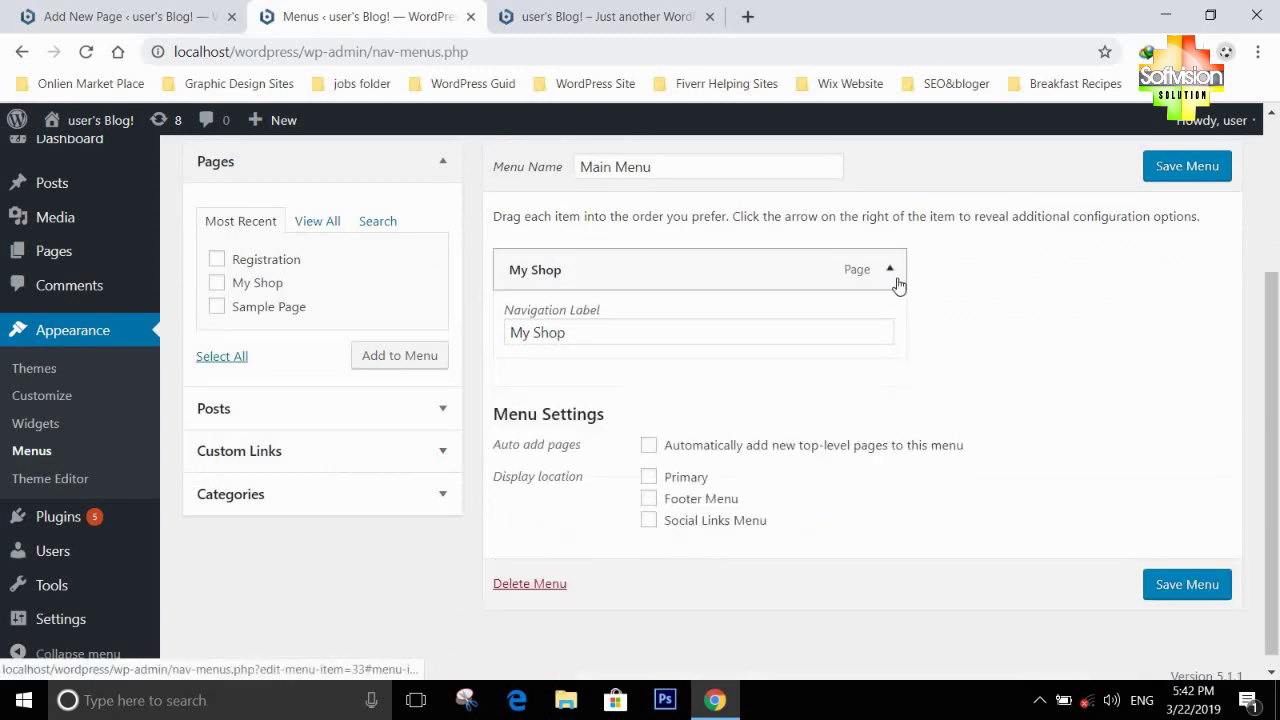
{"action": "left_click", "coordinate": [897, 283]}
{"action": "double_click", "coordinate": [889, 270]}
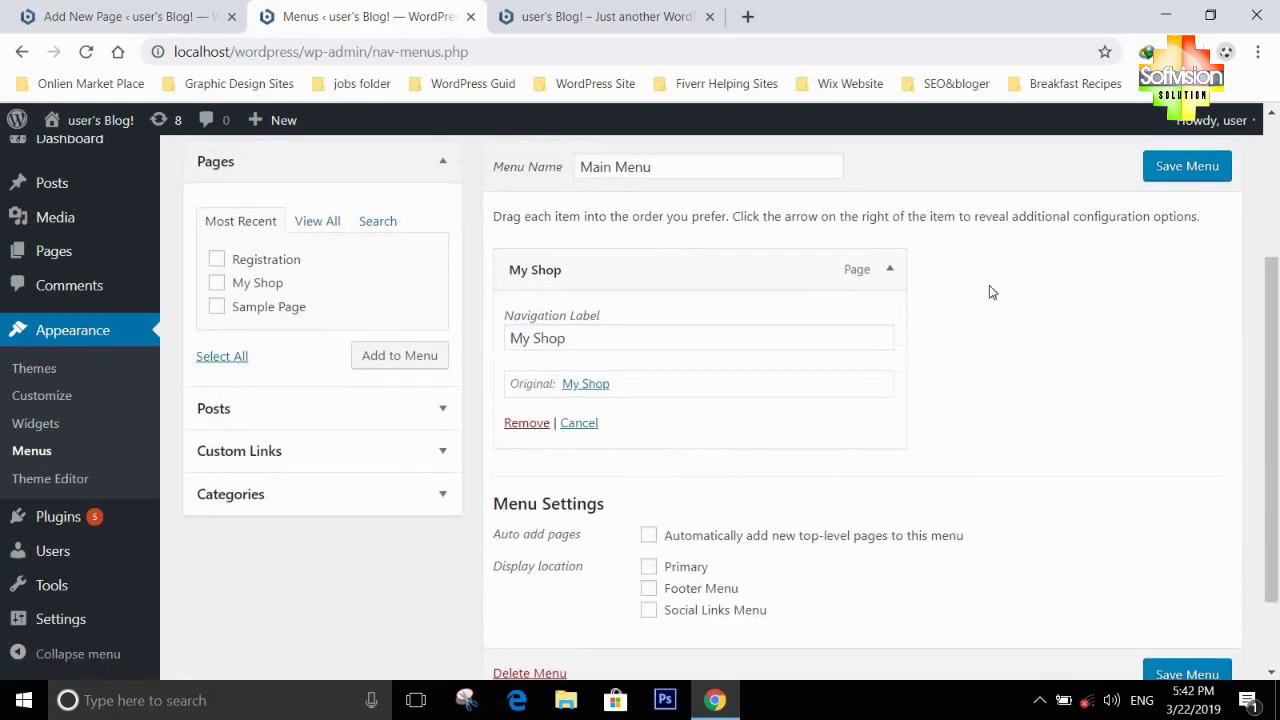
{"action": "left_click", "coordinate": [889, 271]}
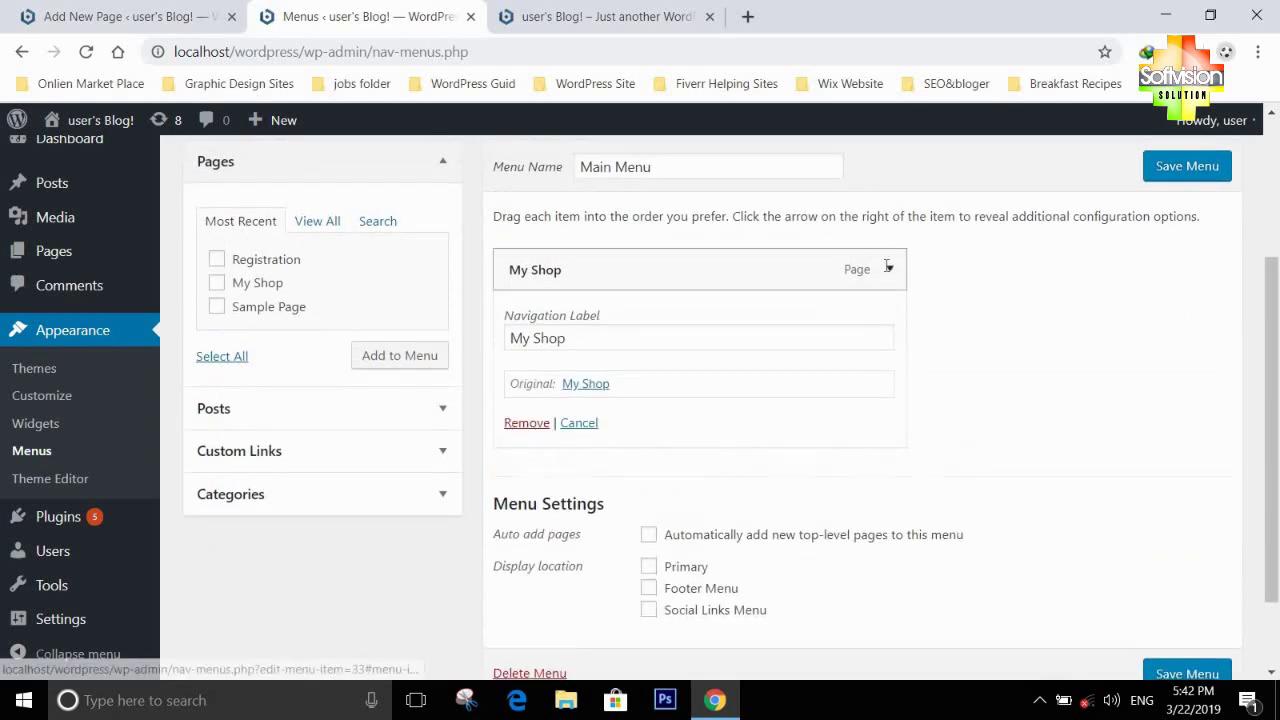
{"action": "left_click", "coordinate": [993, 353]}
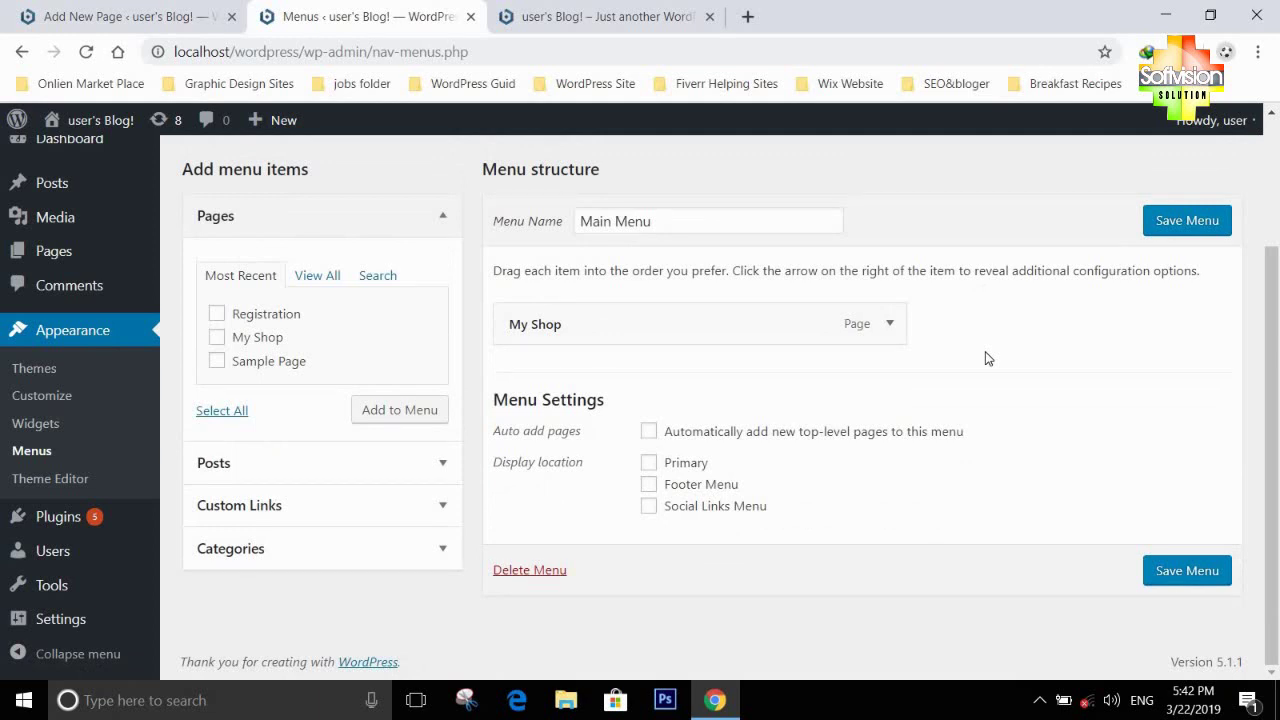
{"action": "left_click", "coordinate": [1193, 224]}
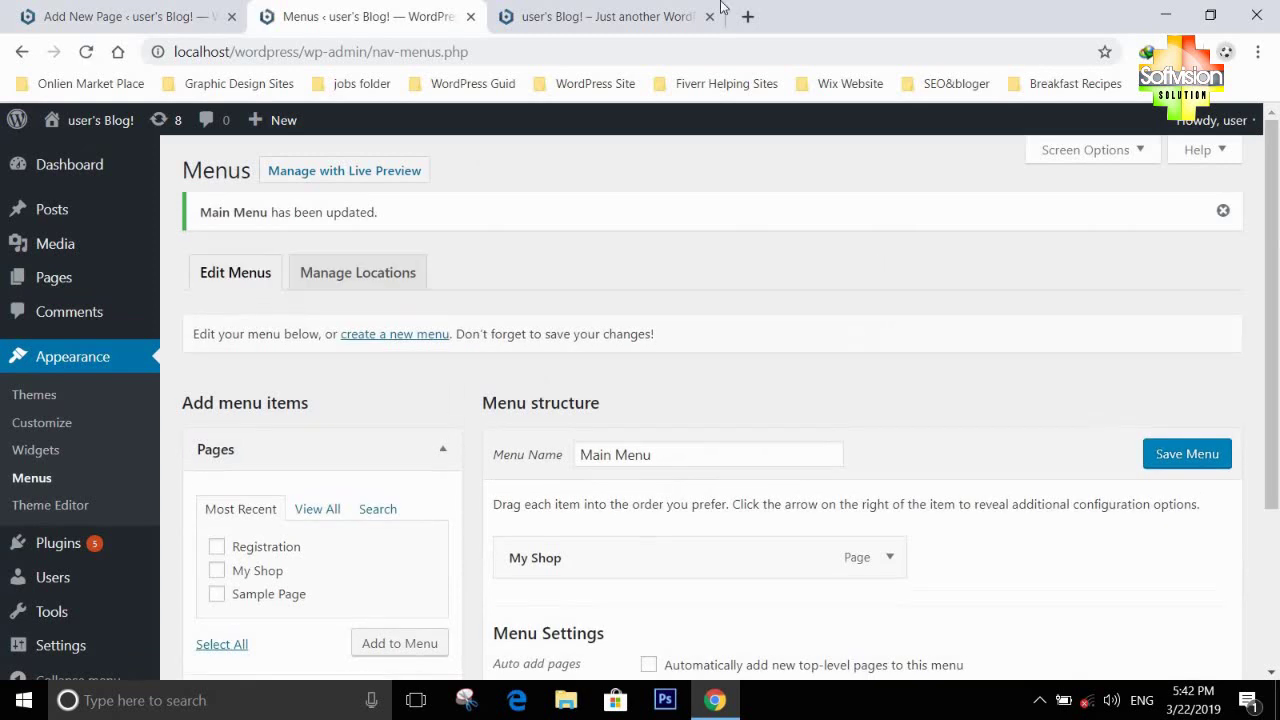
Reload the blog's live front page to check for the menu, and return to the menu editor
{"action": "left_click", "coordinate": [722, 7]}
{"action": "left_click", "coordinate": [86, 51]}
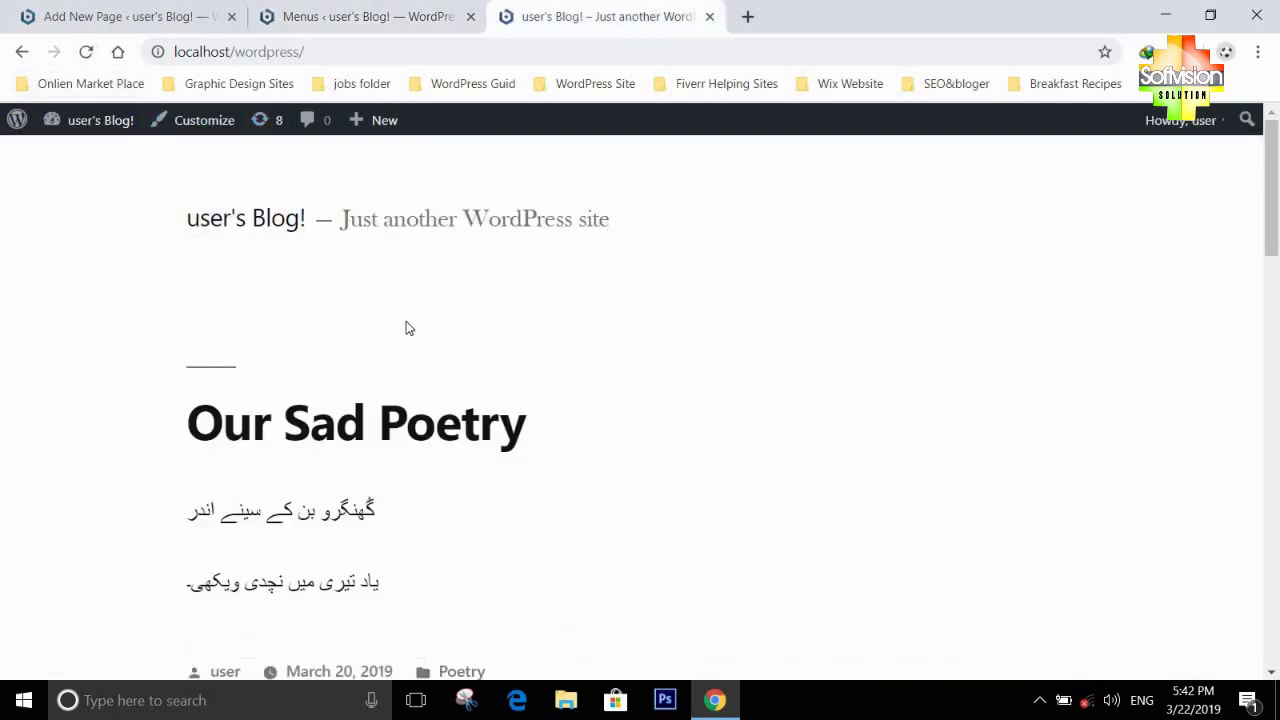
{"action": "left_click", "coordinate": [420, 6]}
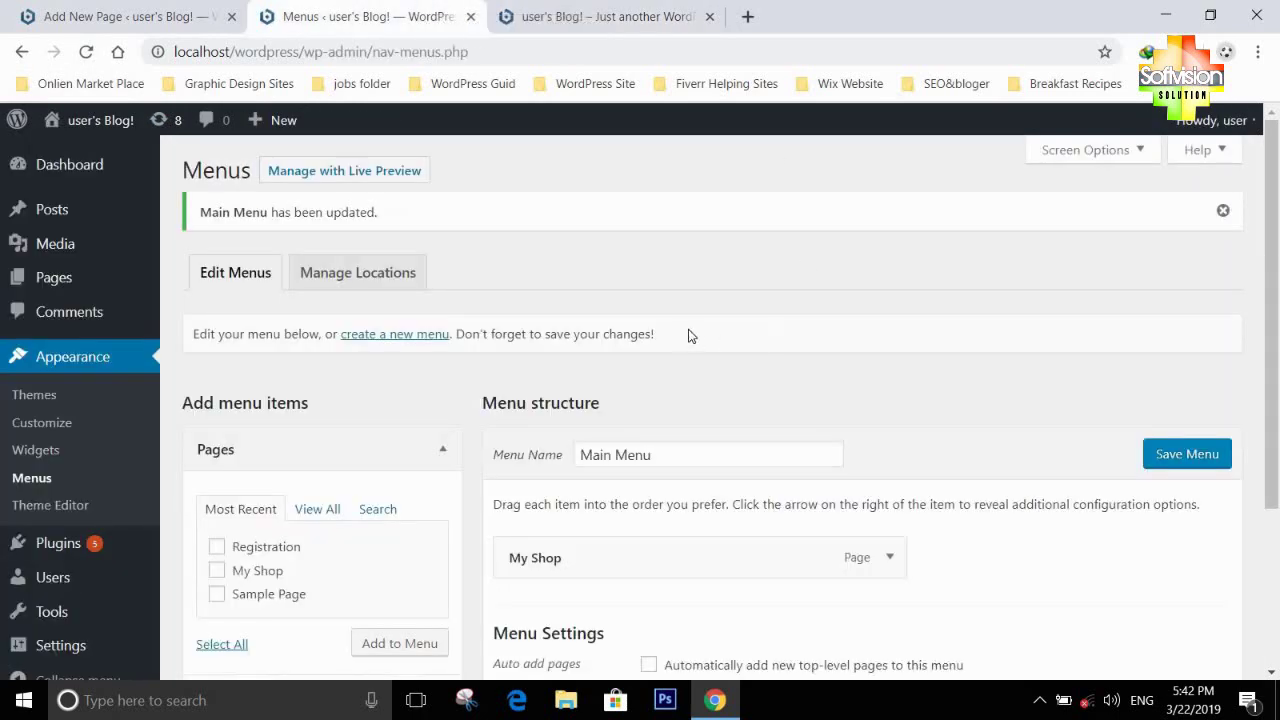
{"action": "scroll", "coordinate": [682, 325], "scroll_direction": "down", "scroll_amount": 2}
{"action": "scroll", "coordinate": [681, 327], "scroll_direction": "down", "scroll_amount": 1}
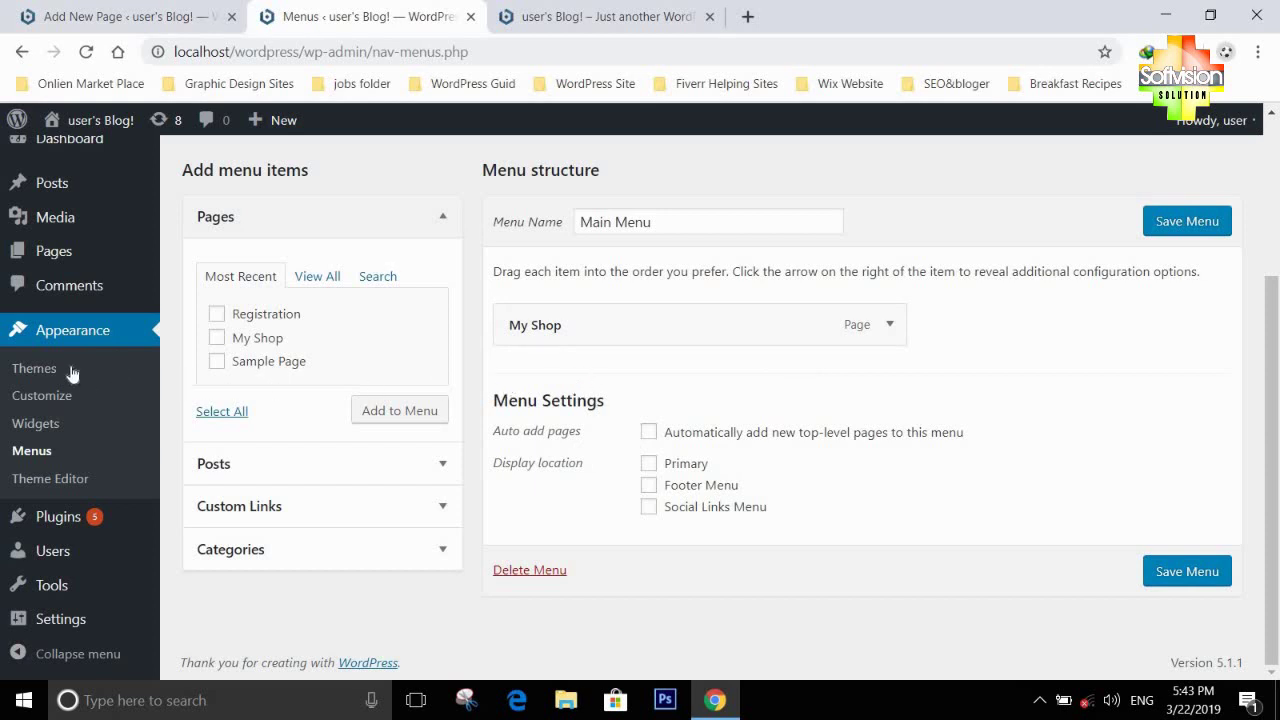
Add the Registration page to Main Menu, remove the duplicate Registration item and save the menu
{"action": "mouse_move", "coordinate": [33, 258]}
{"action": "left_click", "coordinate": [217, 315]}
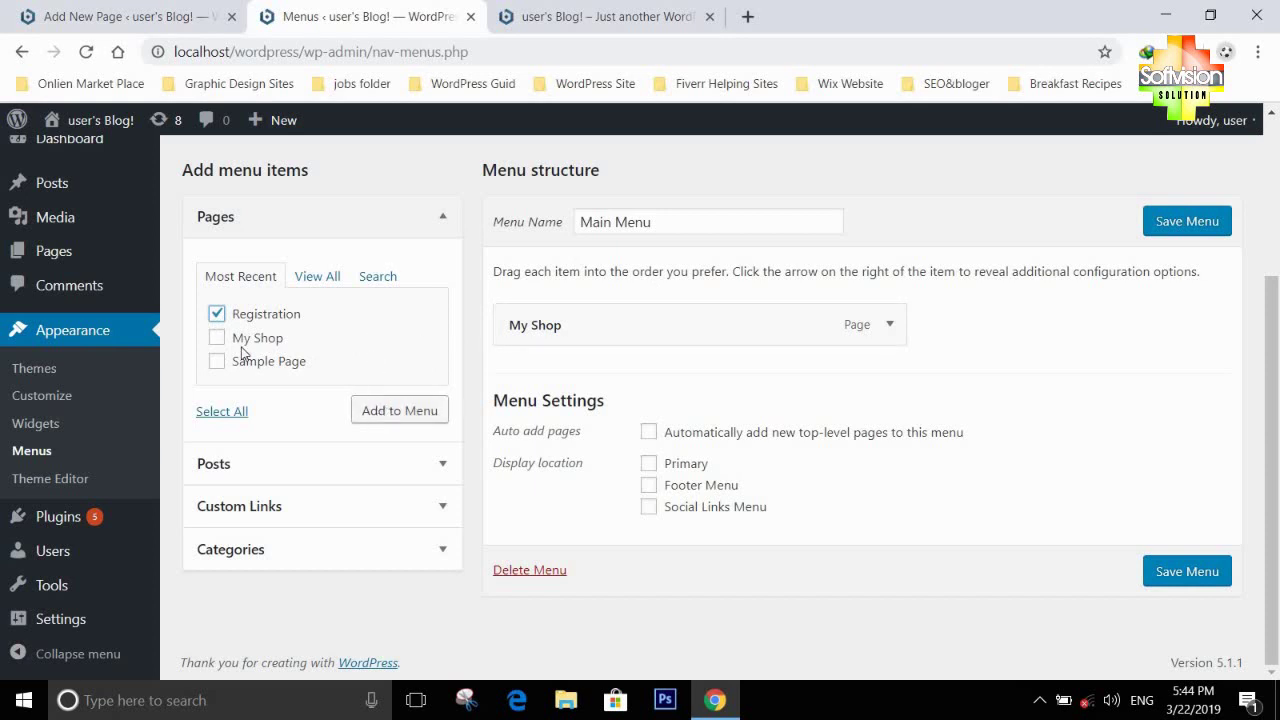
{"action": "left_click", "coordinate": [443, 420]}
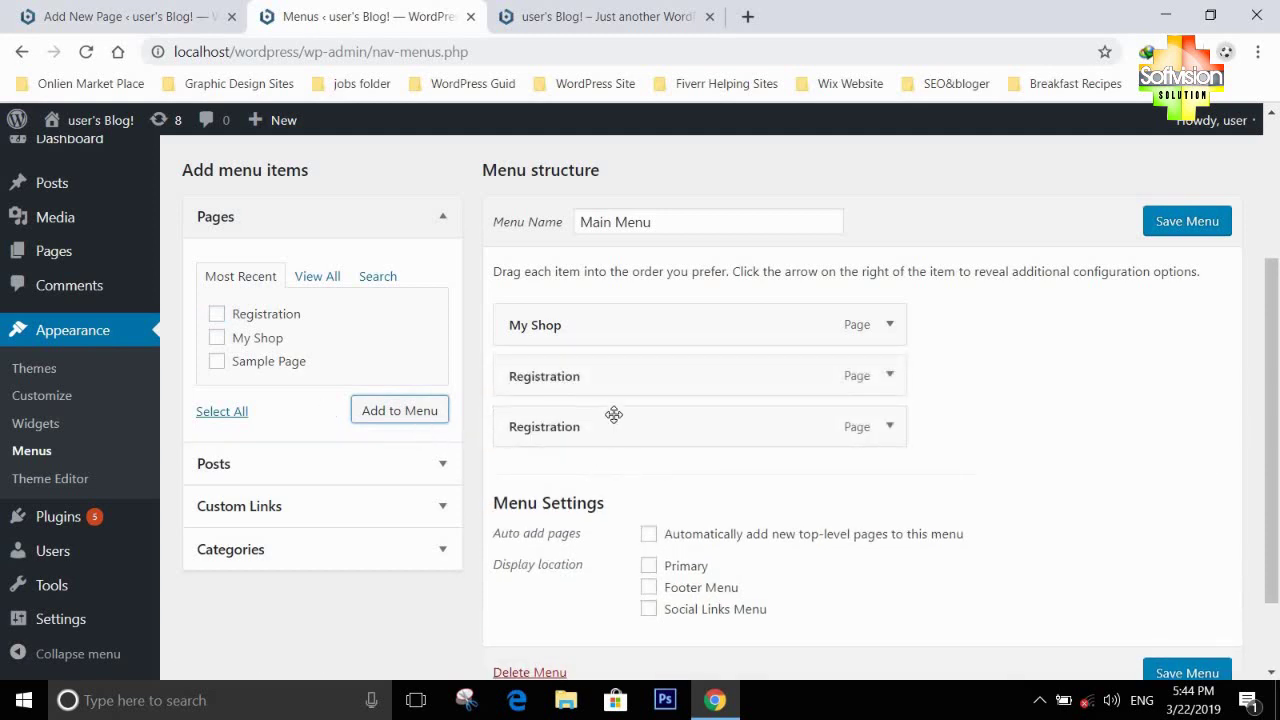
{"action": "left_click", "coordinate": [892, 430]}
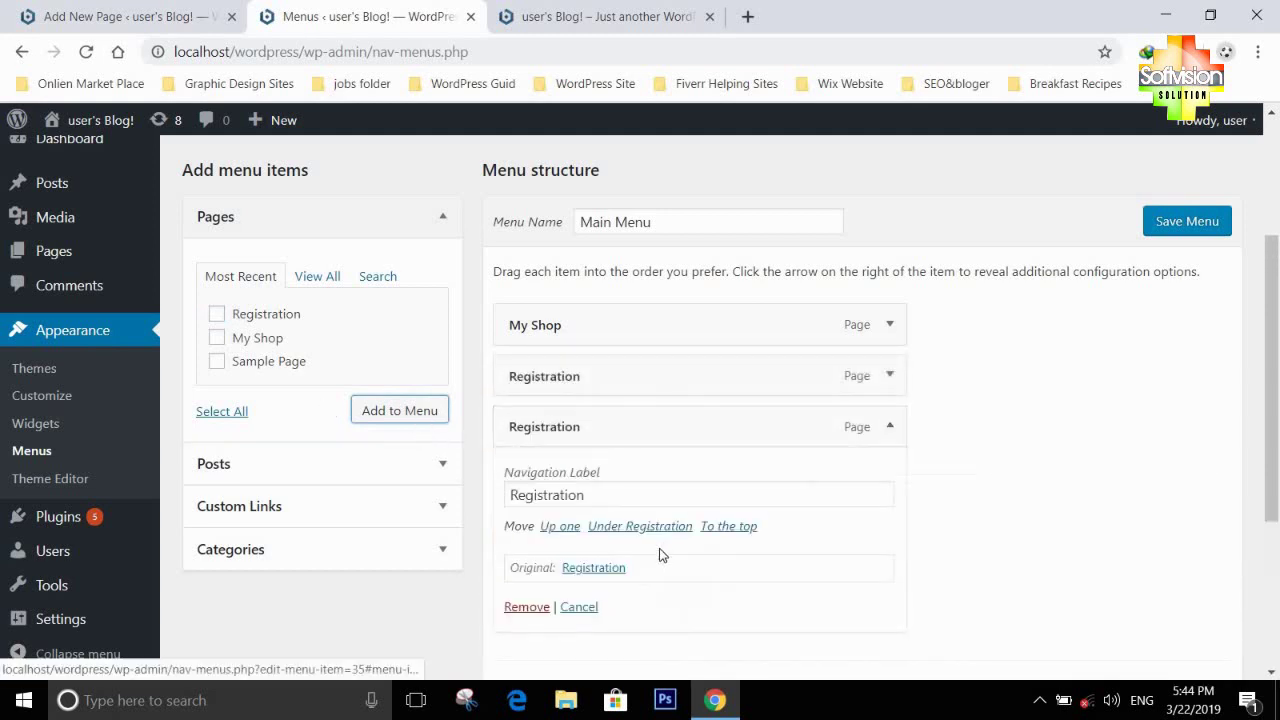
{"action": "left_click", "coordinate": [543, 606]}
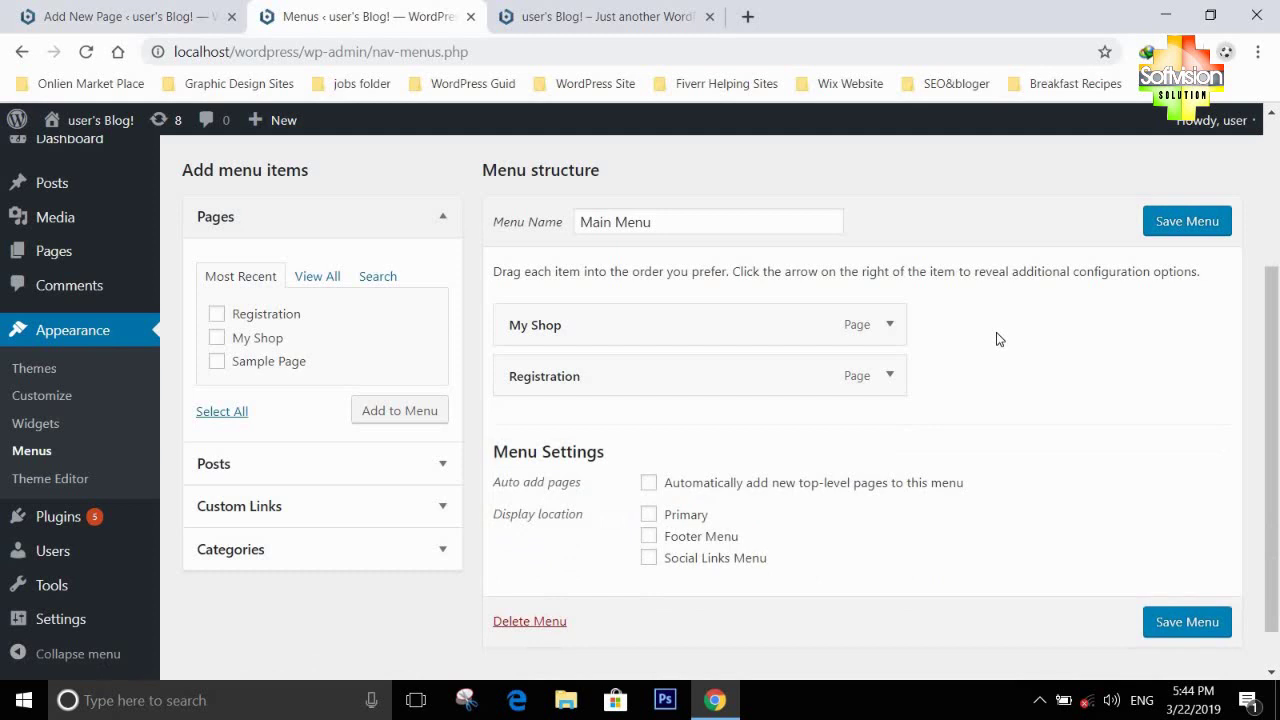
{"action": "left_click", "coordinate": [1150, 232]}
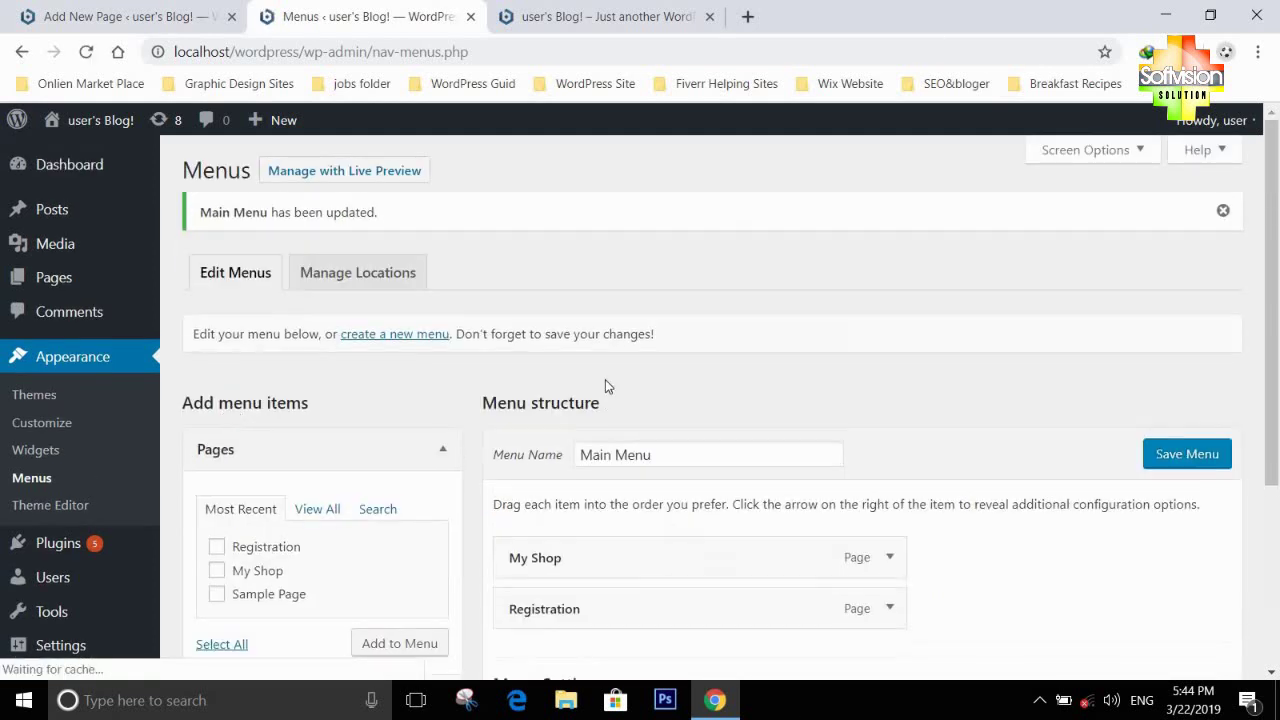
Check the blog's live front page for the menu items against the Main Menu structure and its display locations
{"action": "left_click", "coordinate": [600, 16]}
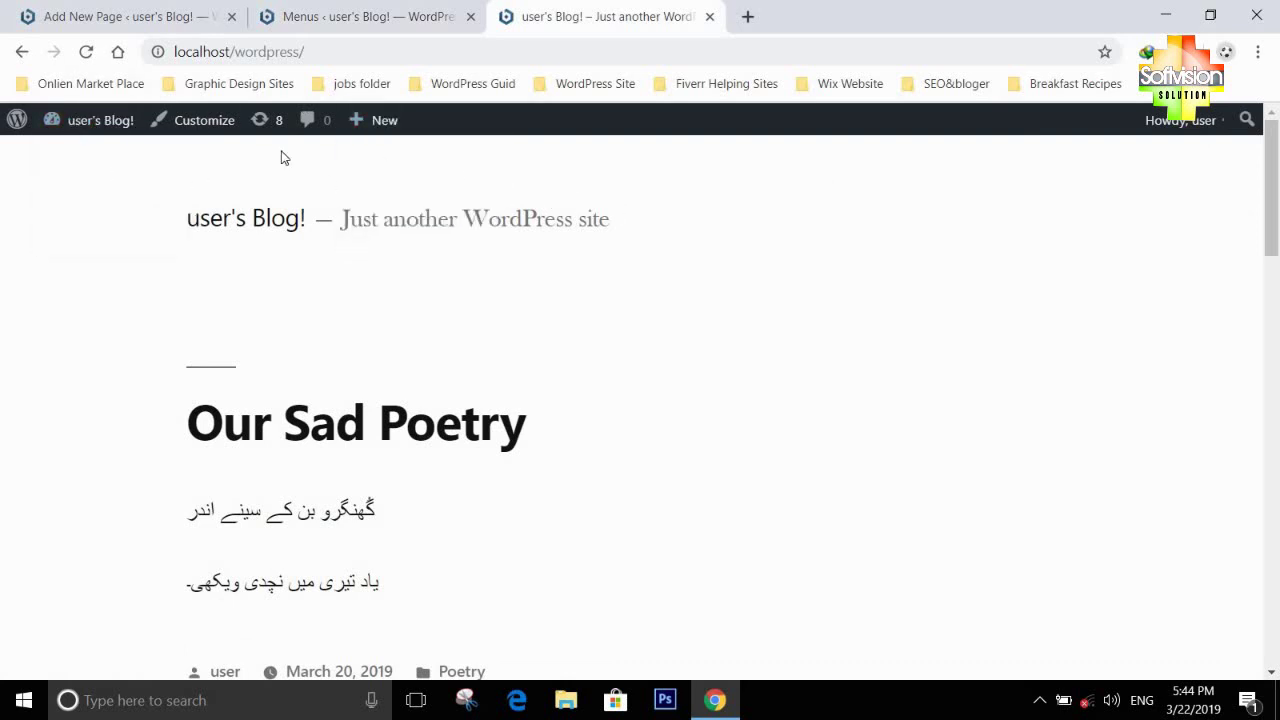
{"action": "left_click", "coordinate": [346, 12]}
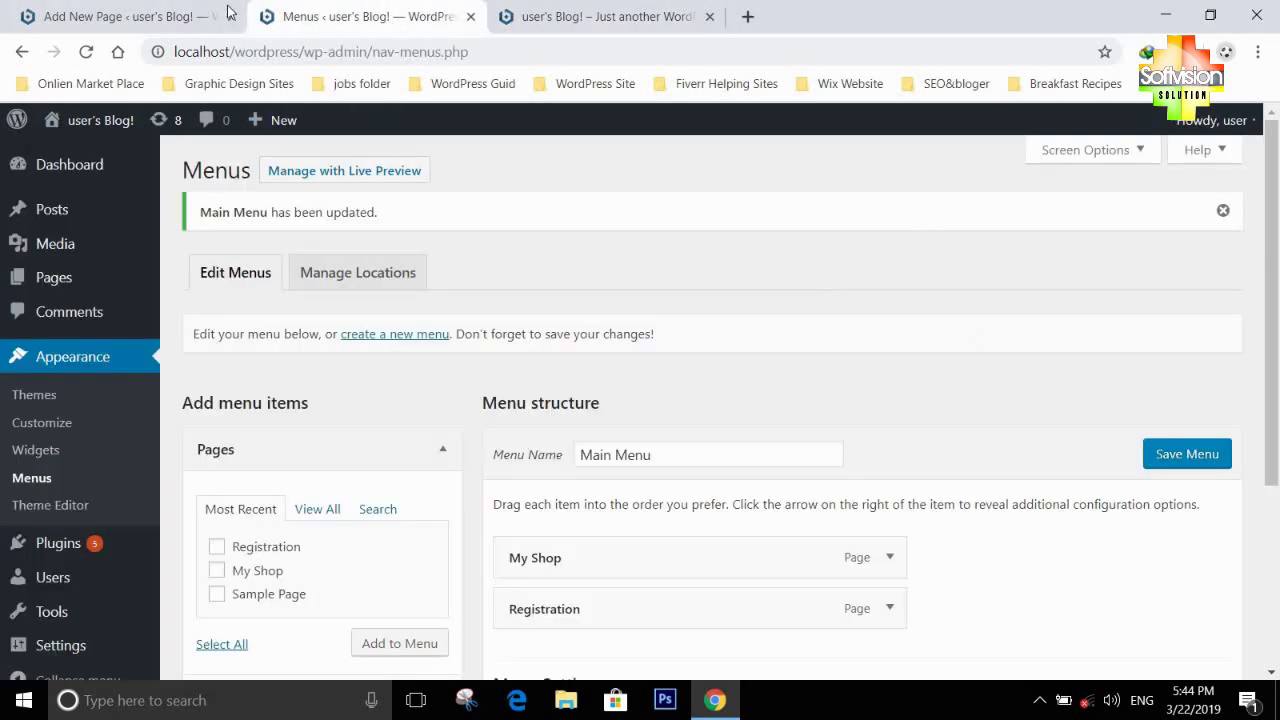
{"action": "left_click", "coordinate": [142, 10]}
{"action": "left_click", "coordinate": [510, 14]}
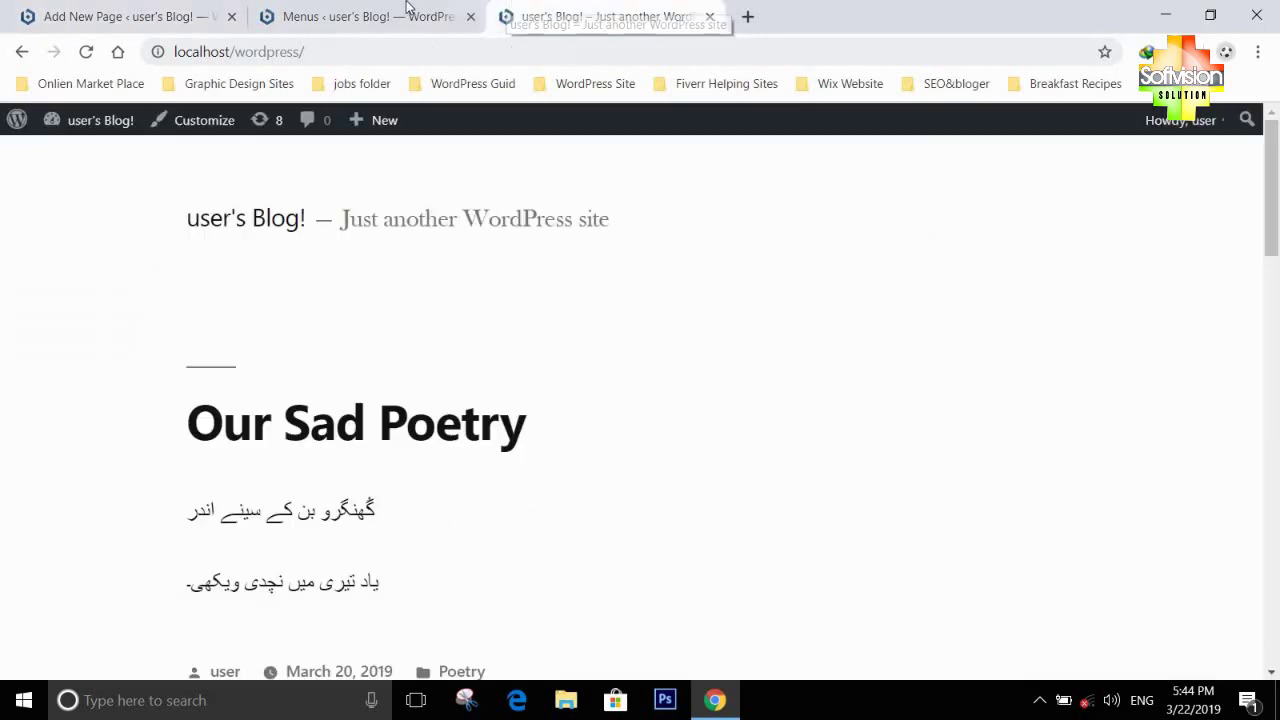
{"action": "left_click", "coordinate": [406, 10]}
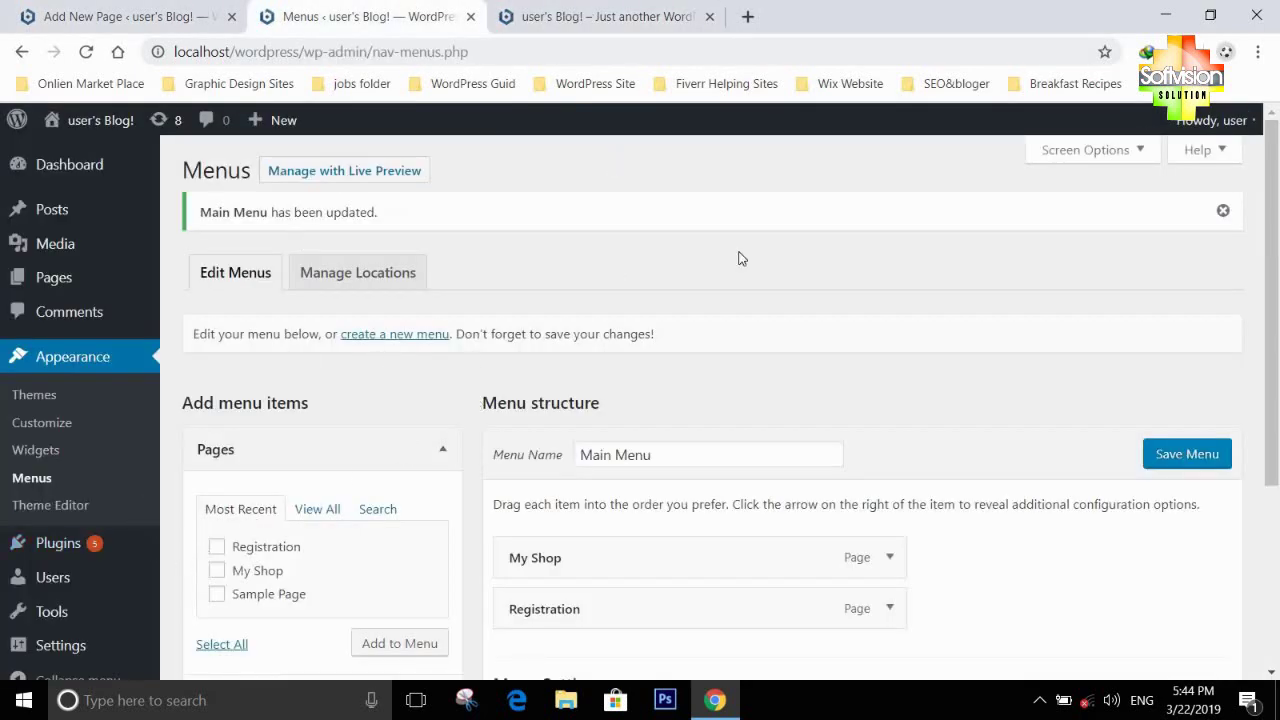
{"action": "left_click", "coordinate": [620, 12]}
{"action": "left_click", "coordinate": [334, 12]}
{"action": "scroll", "coordinate": [695, 305], "scroll_direction": "down", "scroll_amount": 3}
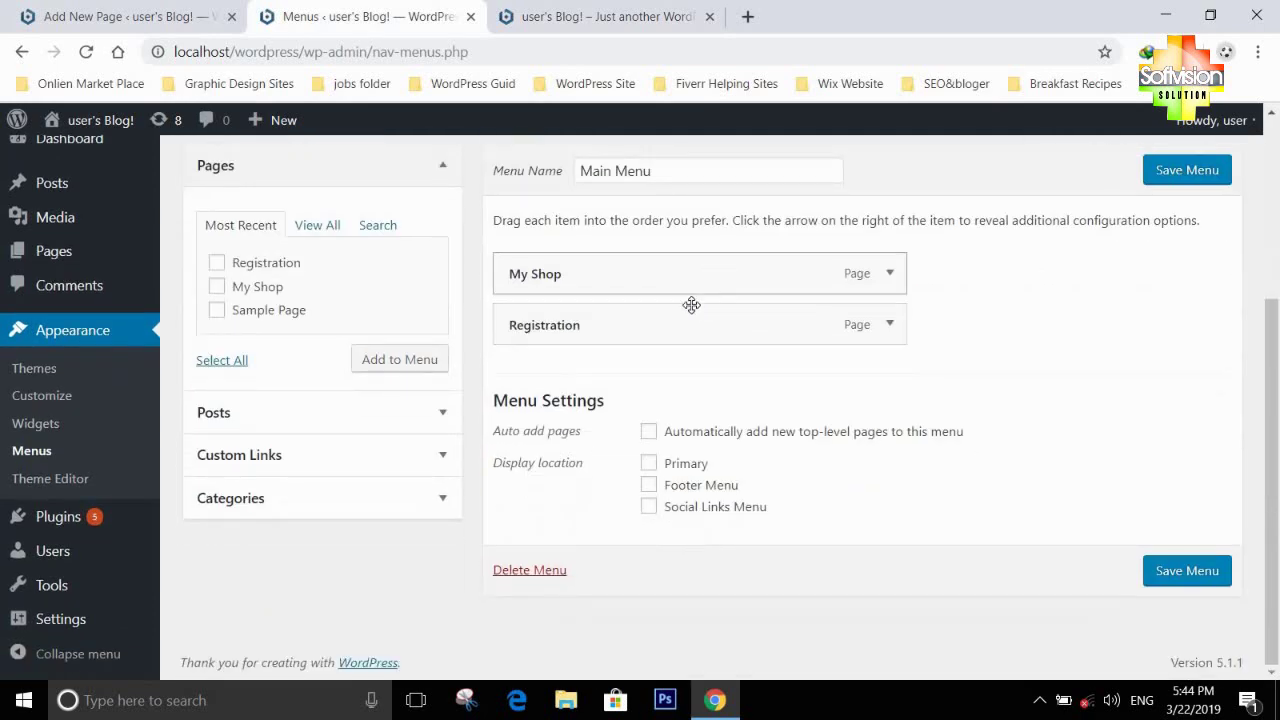
{"action": "left_click", "coordinate": [605, 16]}
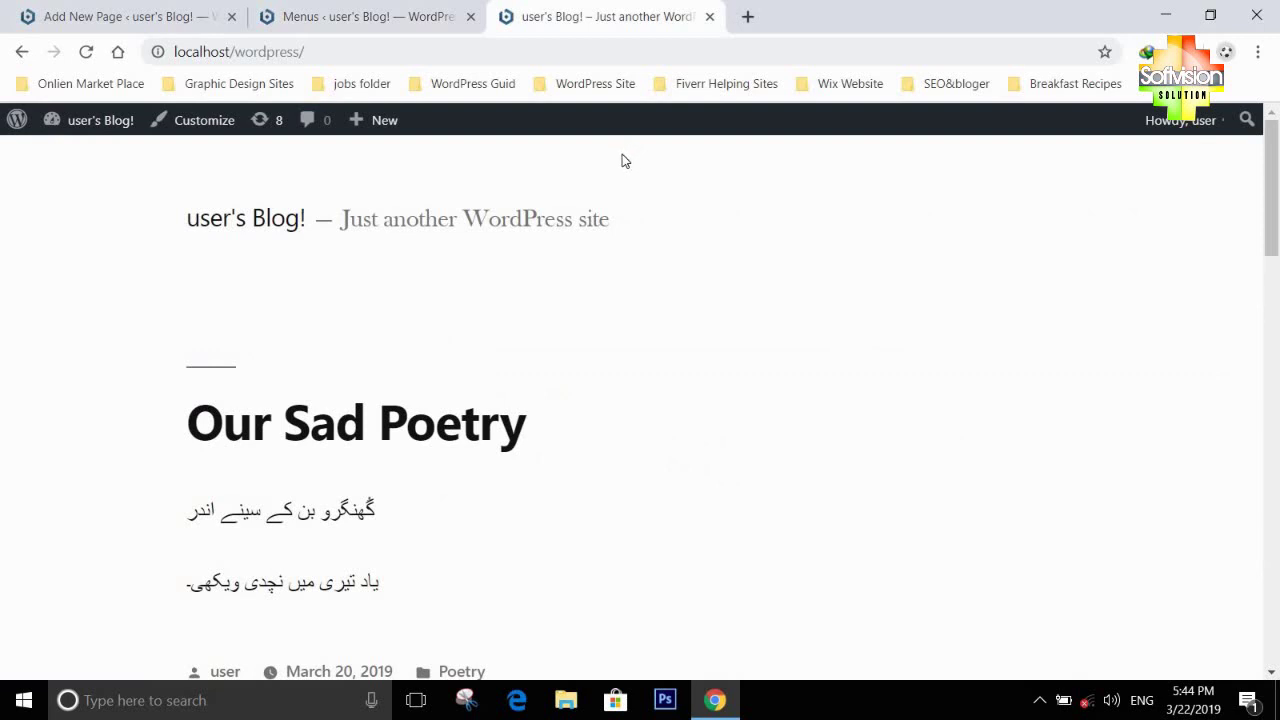
{"action": "double_click", "coordinate": [545, 219]}
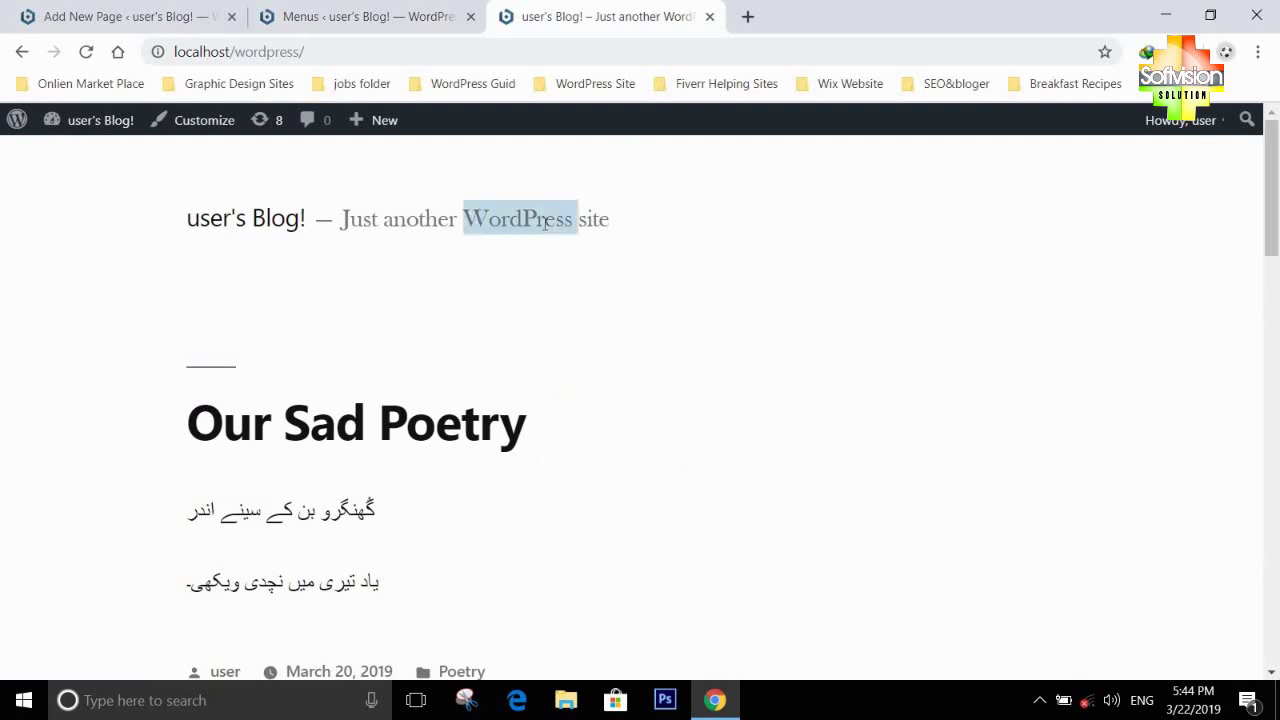
{"action": "left_click", "coordinate": [637, 226]}
{"action": "left_click", "coordinate": [365, 12]}
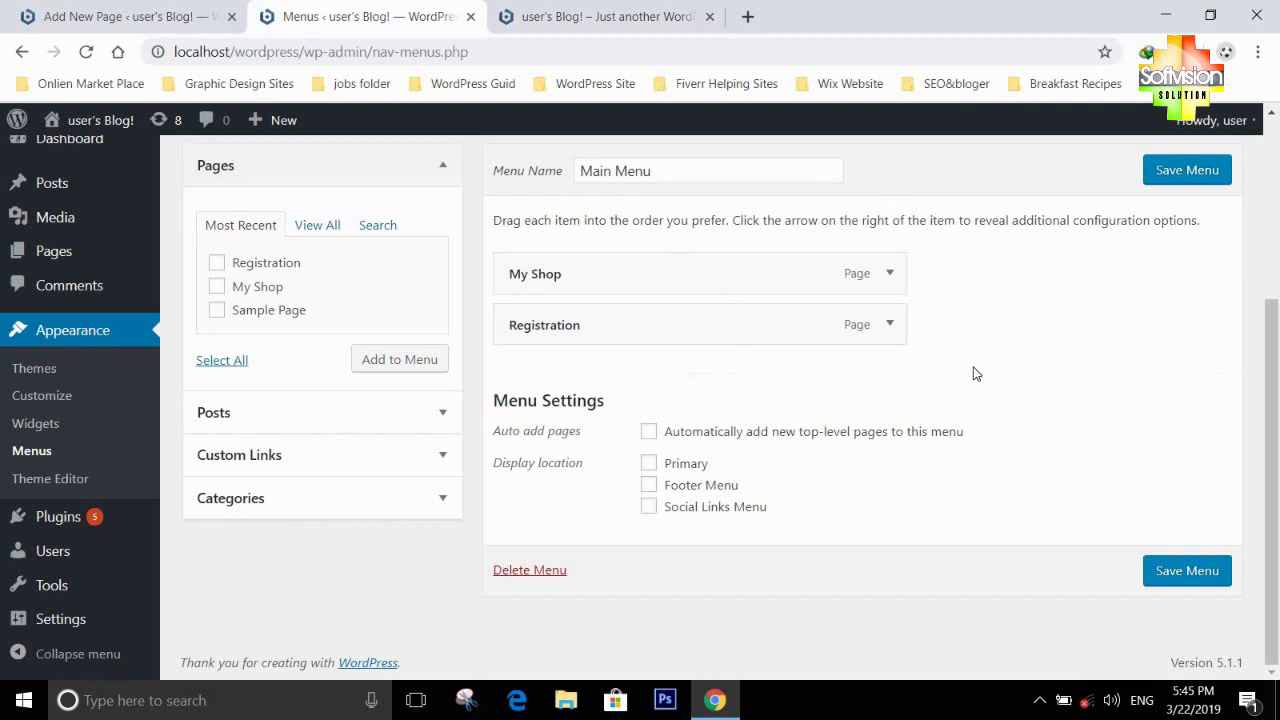
In the site's Reading settings, make the homepage display a static page and choose My Shop as the homepage
{"action": "left_click", "coordinate": [61, 626]}
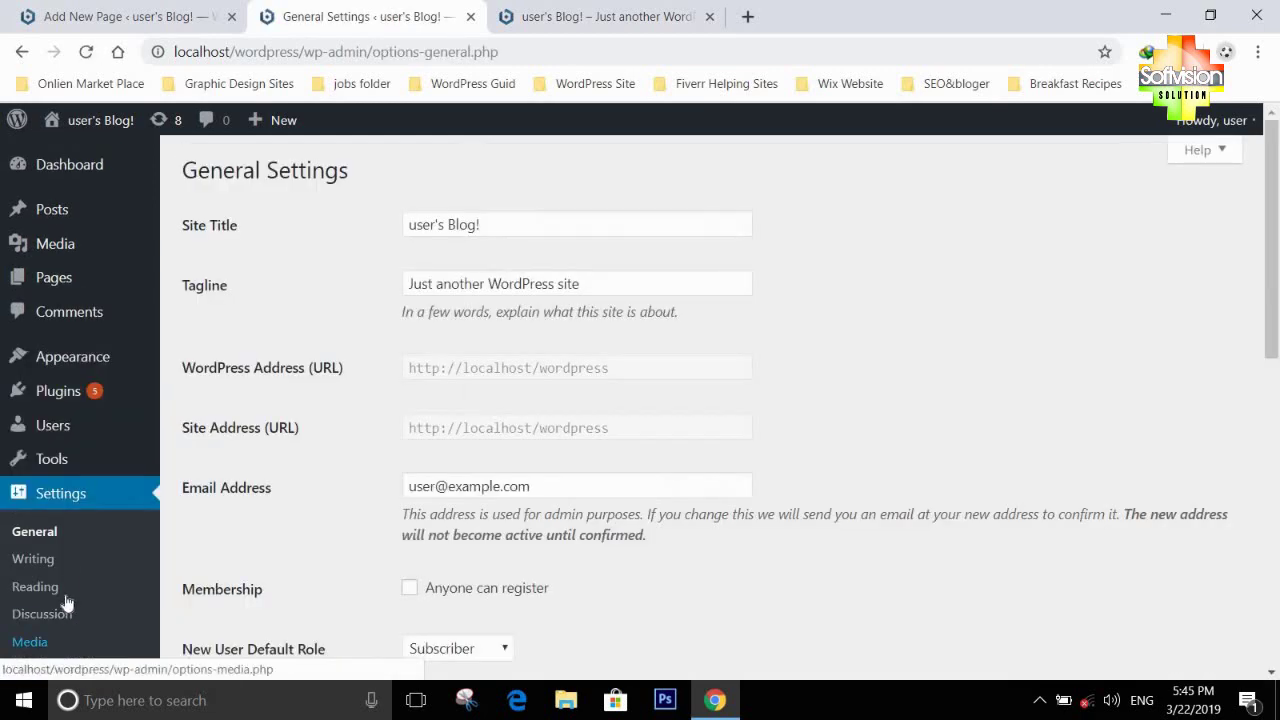
{"action": "scroll", "coordinate": [130, 558], "scroll_direction": "down", "scroll_amount": 2}
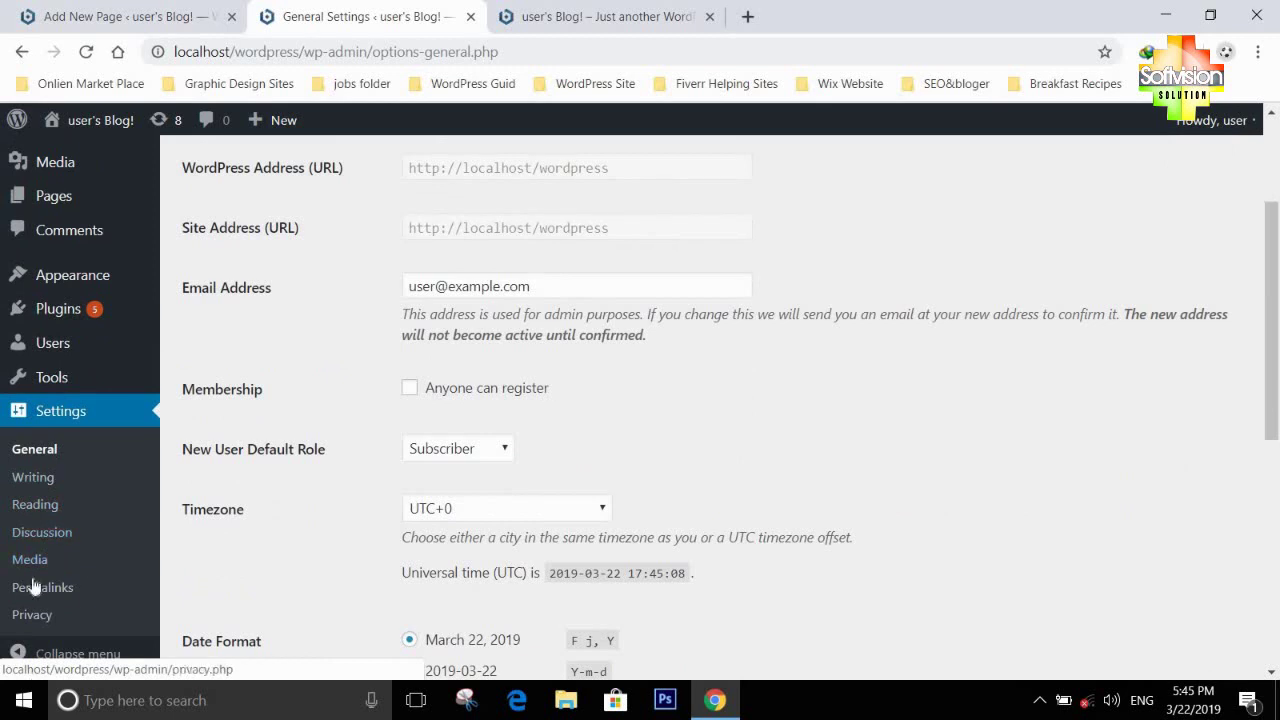
{"action": "left_click", "coordinate": [38, 479]}
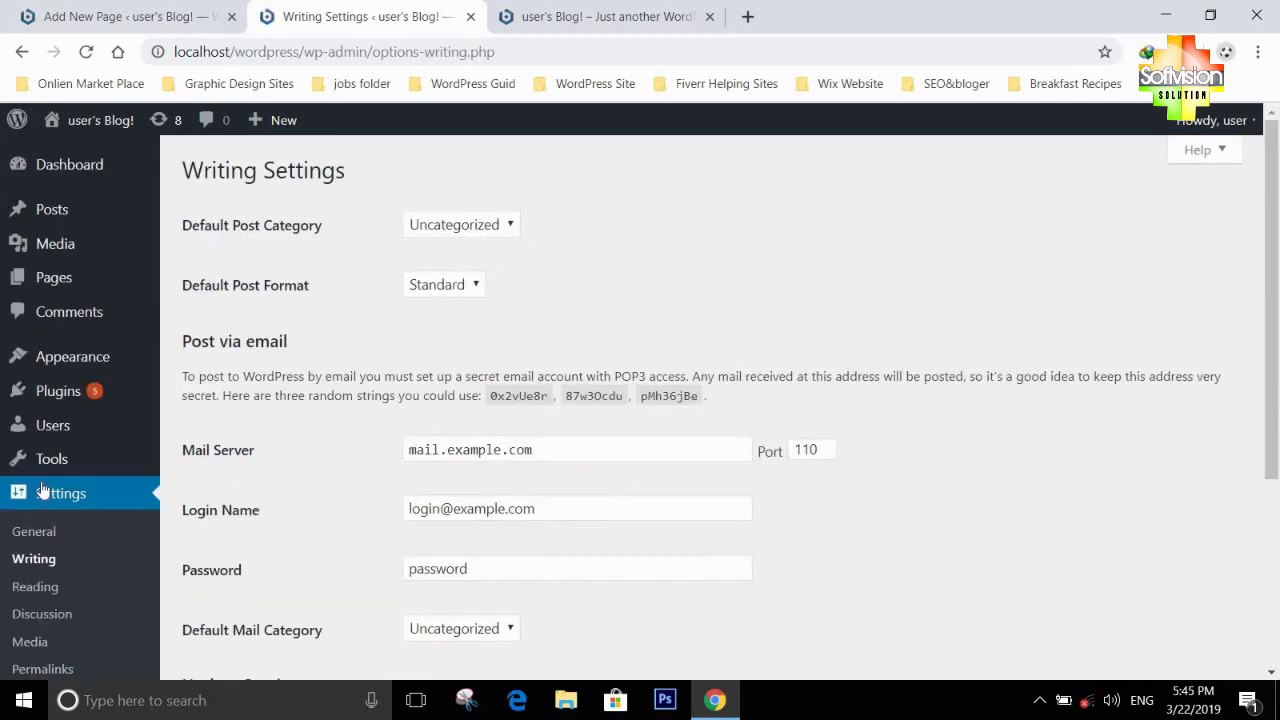
{"action": "left_click", "coordinate": [28, 590]}
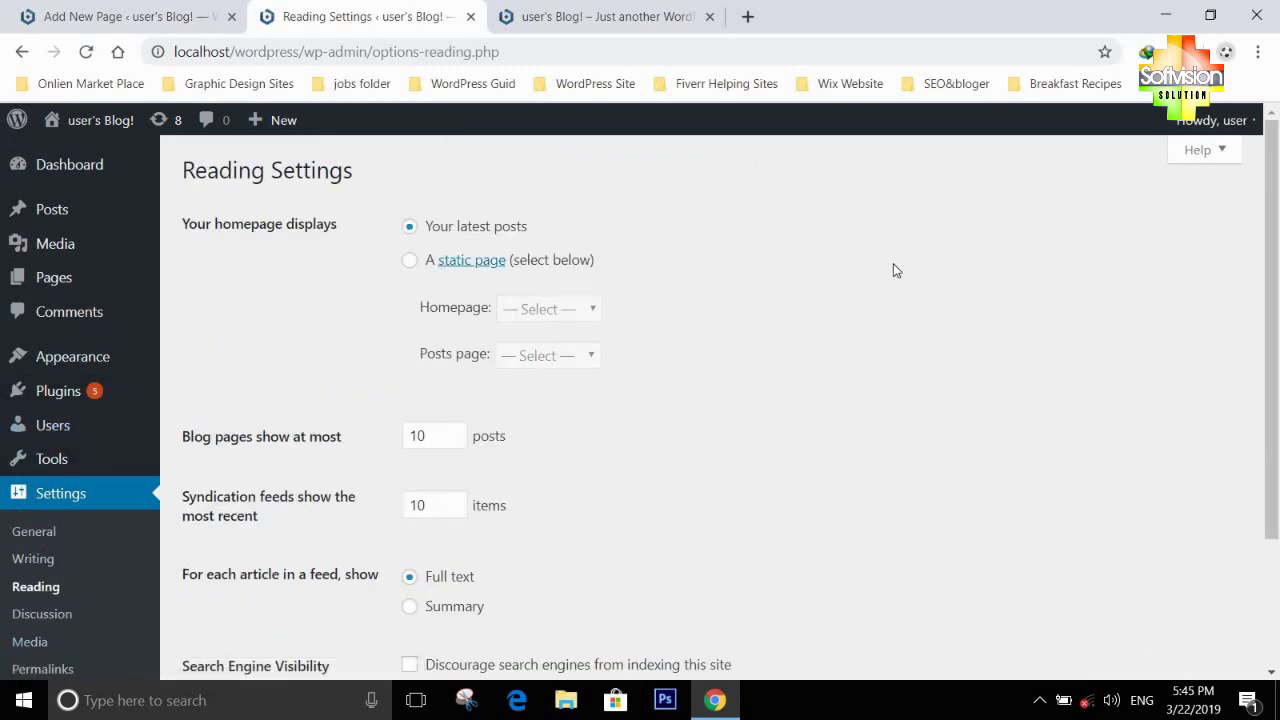
{"action": "left_click", "coordinate": [429, 264]}
{"action": "left_click", "coordinate": [540, 312]}
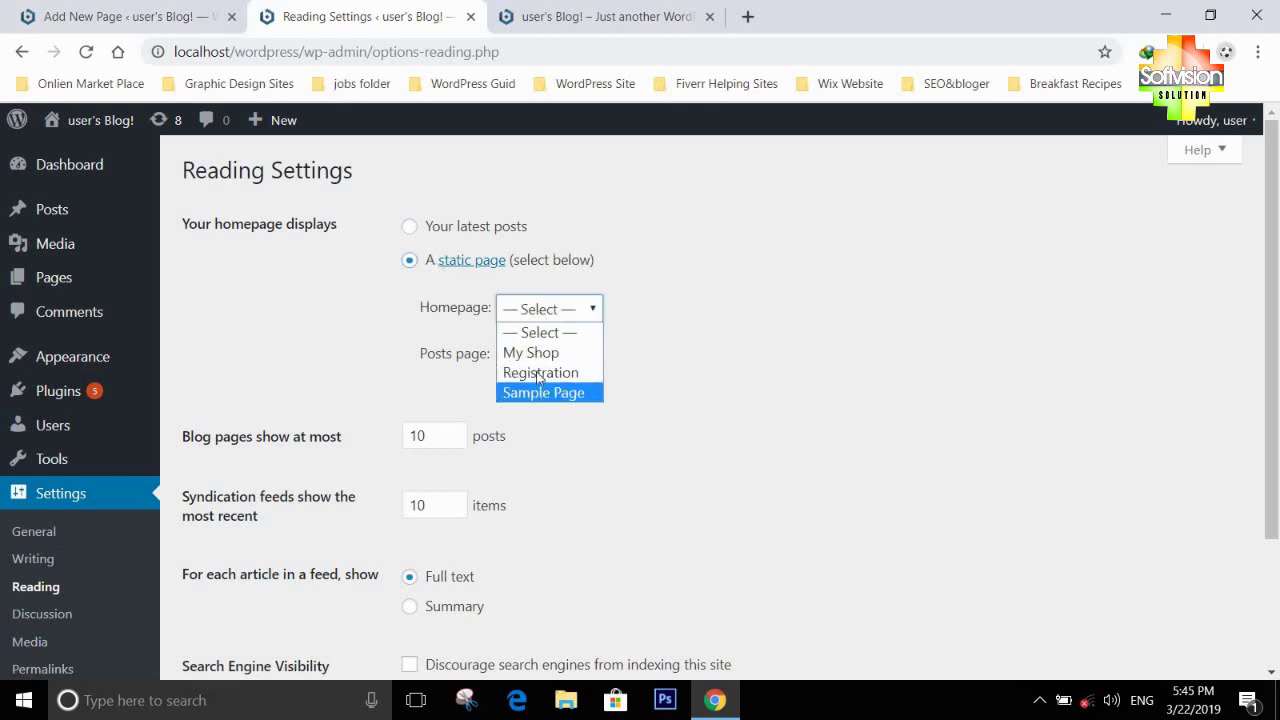
{"action": "left_click", "coordinate": [530, 353]}
{"action": "left_click", "coordinate": [545, 355]}
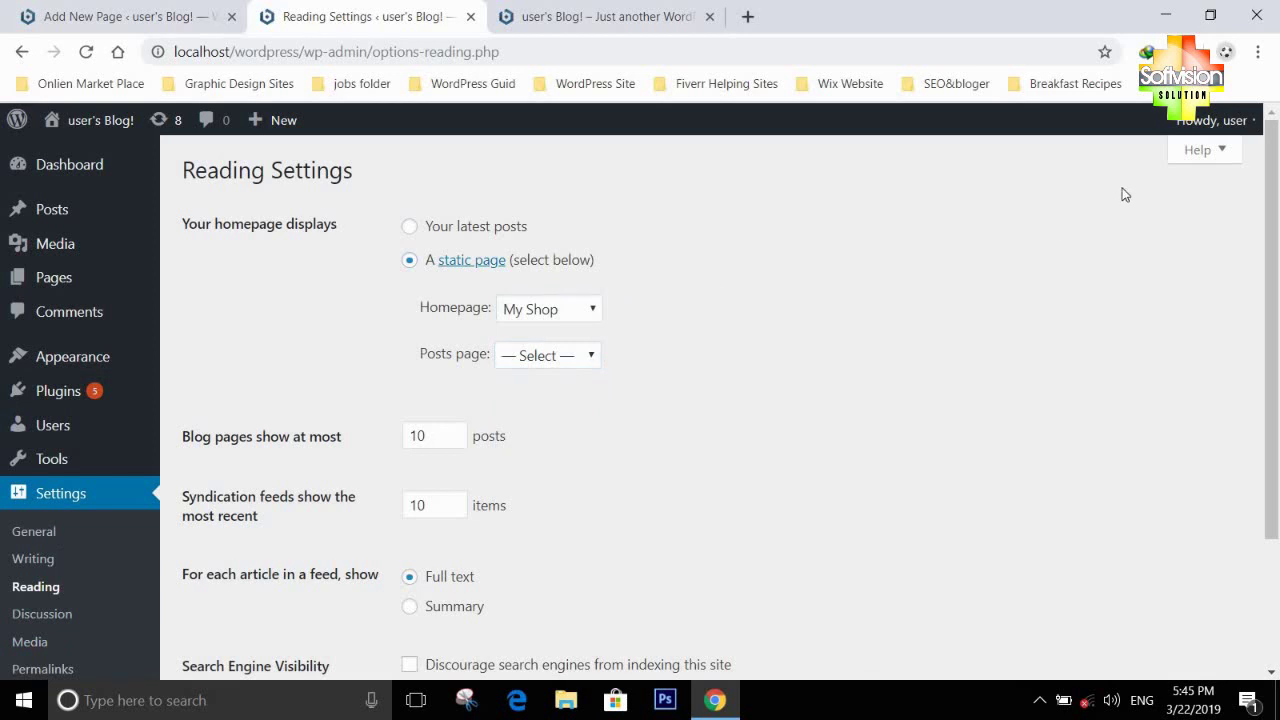